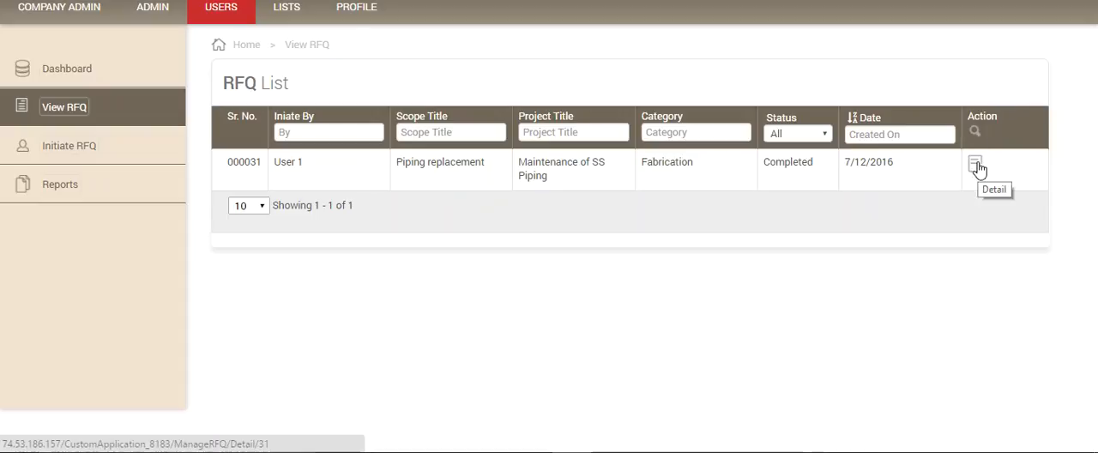
# Step: View the details of the Piping replacement RFQ and return to the RFQ list
pyautogui.click(977, 167)
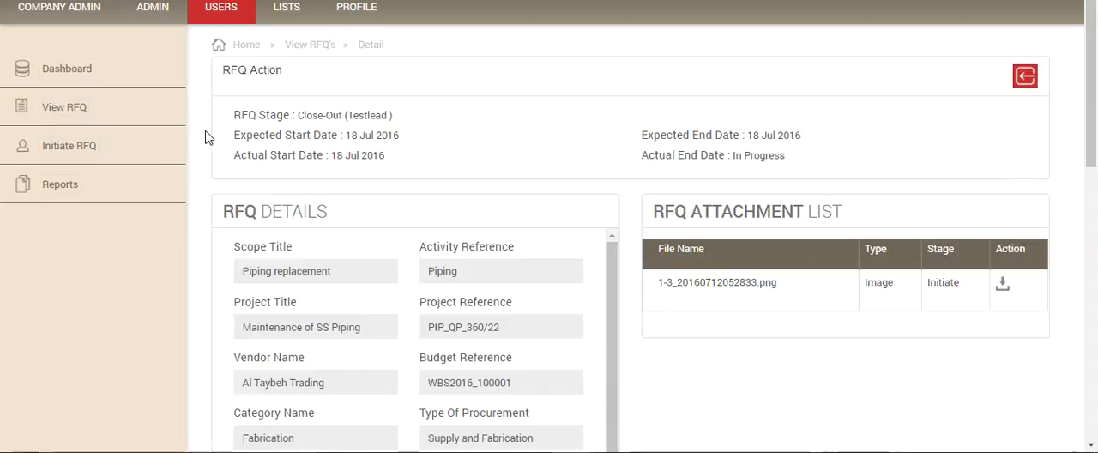
pyautogui.click(72, 108)
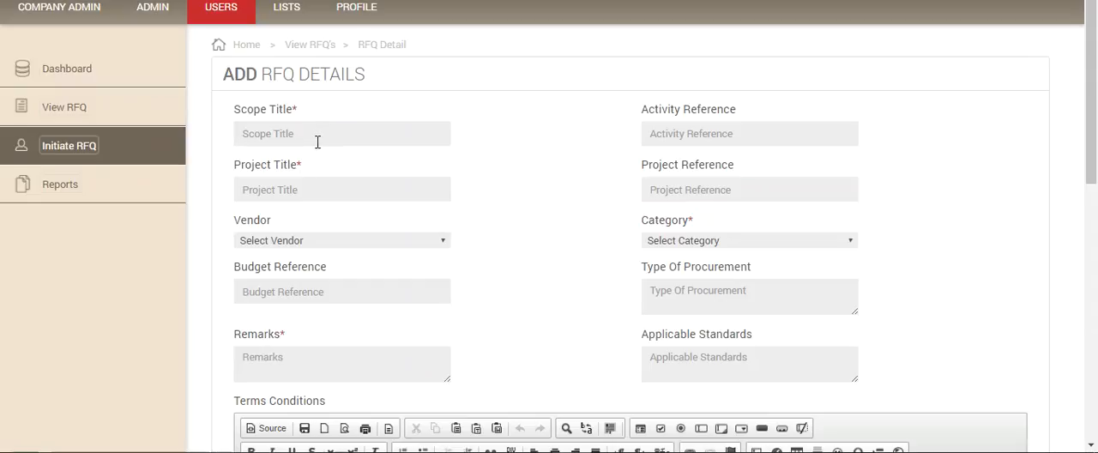
# Step: Start a new RFQ with the scope title "Mechanical refurbishment"
pyautogui.write('Piping refurbishment')
pyautogui.doubleClick(268, 134)
pyautogui.write('Mechanical')
# Step: Set the project title to "Compressor revamp" and choose Al Taybeh Trading as the vendor
pyautogui.click(300, 190)
pyautogui.write('Compressor revamp')
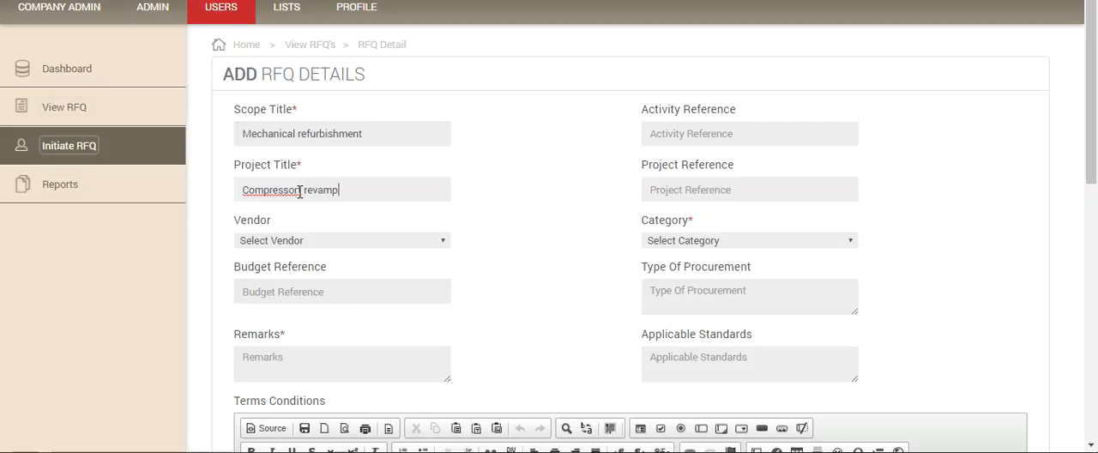
pyautogui.click(303, 188)
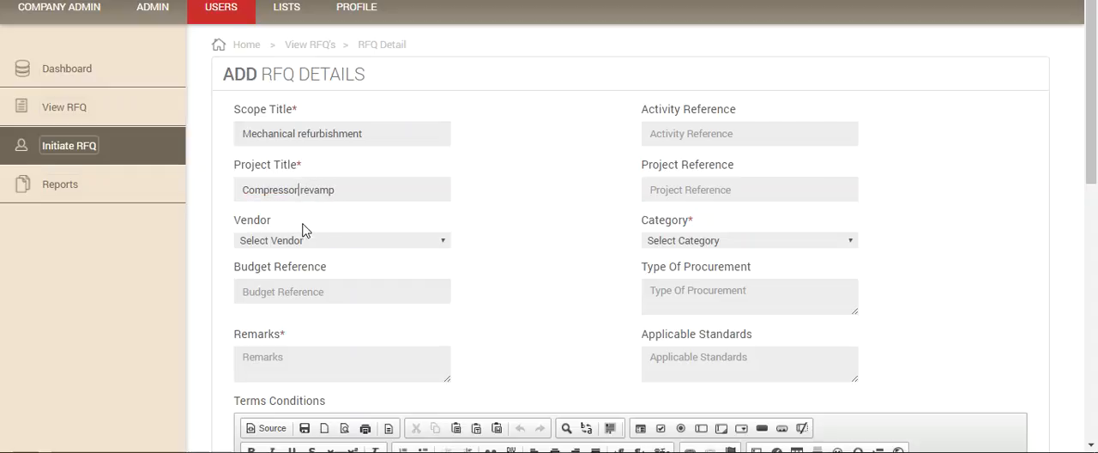
pyautogui.click(444, 243)
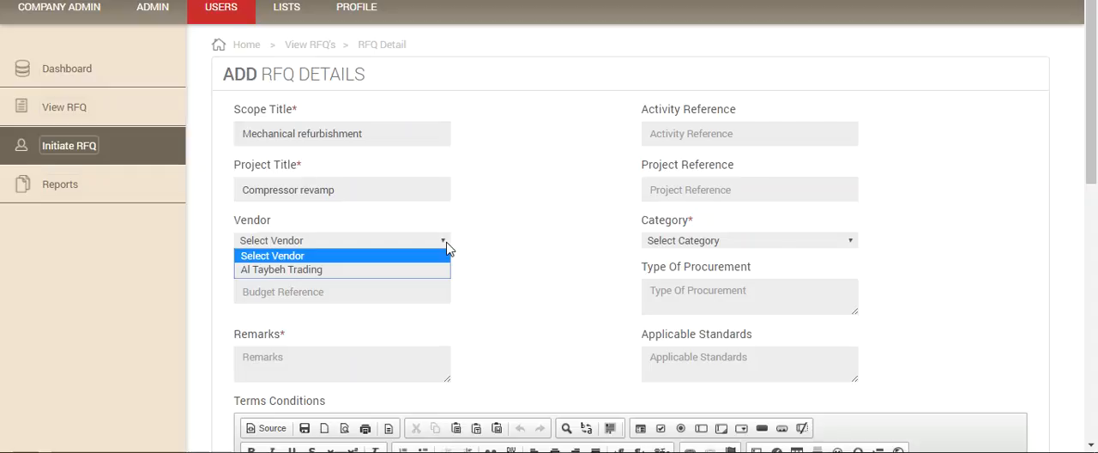
pyautogui.click(393, 270)
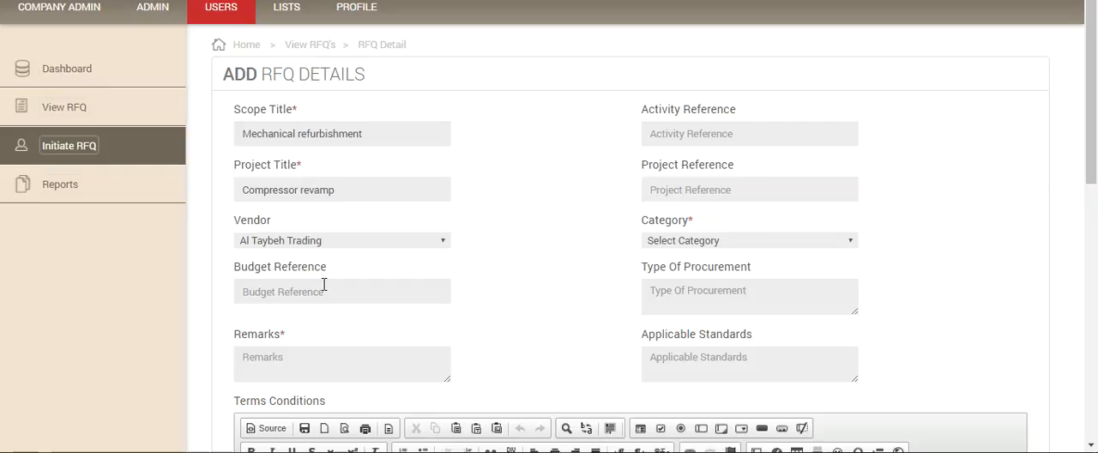
# Step: Set the budget reference to 2244 and the remarks to "Test"
pyautogui.write('2244')
pyautogui.click(296, 354)
pyautogui.write('xxx')
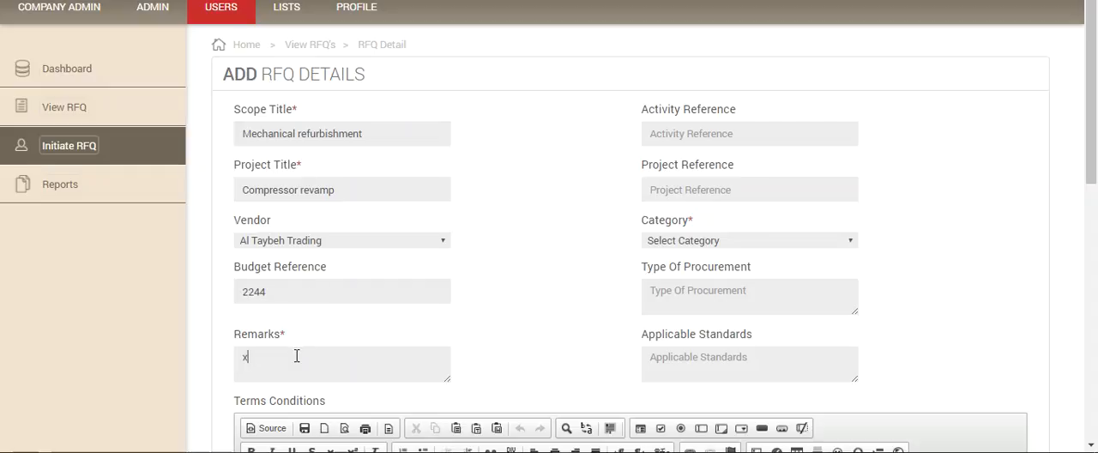
pyautogui.press('BackSpace')
pyautogui.press('BackSpace')
pyautogui.press('BackSpace')
pyautogui.write('Test')
# Step: Set the activity reference to "Mechanical" and the project reference to "Bypass Project"
pyautogui.click(683, 130)
pyautogui.write('Mechanical')
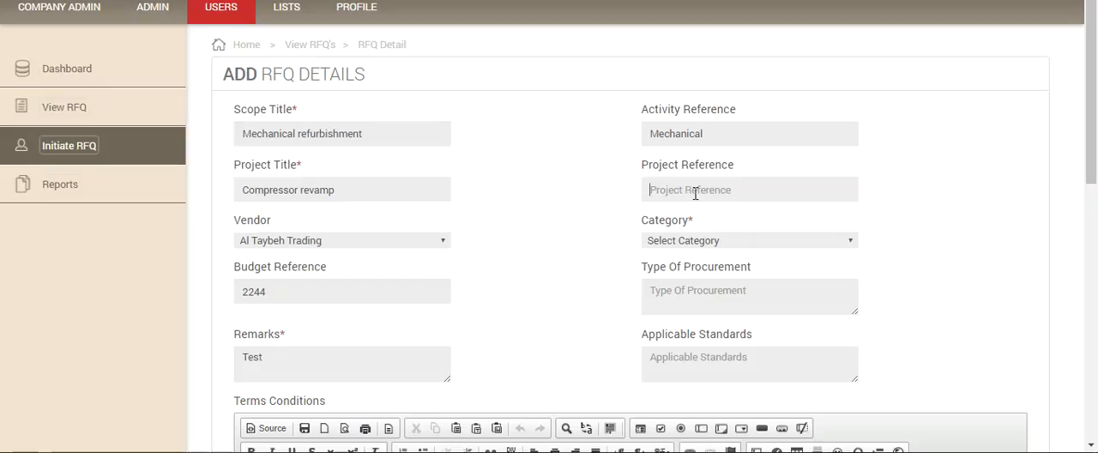
pyautogui.write('Bypass Project')
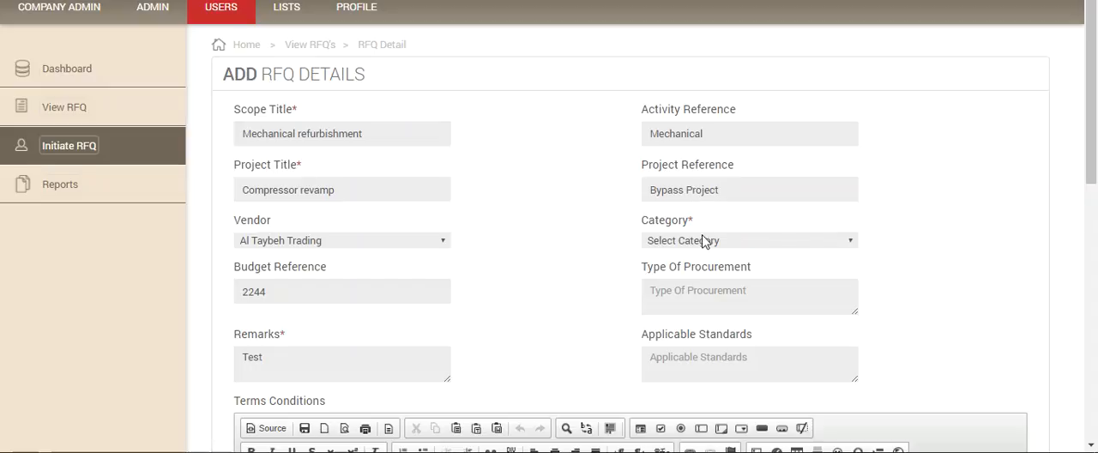
# Step: Choose the Fabrication category and enter "Supply and fabrication of piping spools" as the type of procurement
pyautogui.click(853, 243)
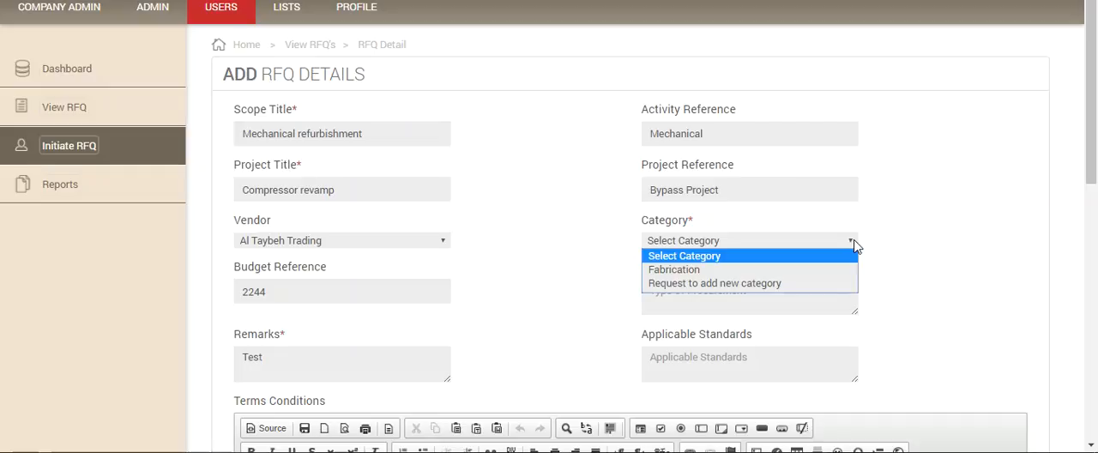
pyautogui.click(789, 269)
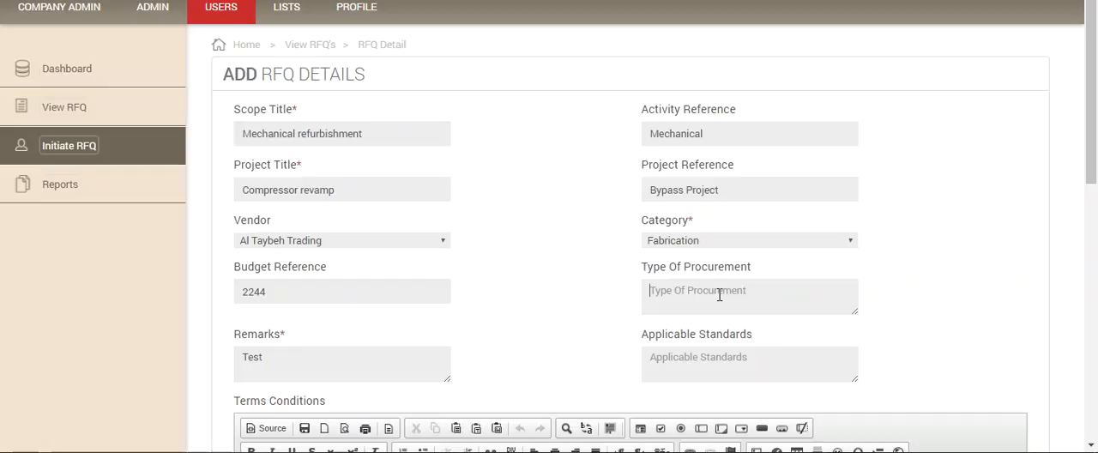
pyautogui.write('Supply and fabrication of pi')
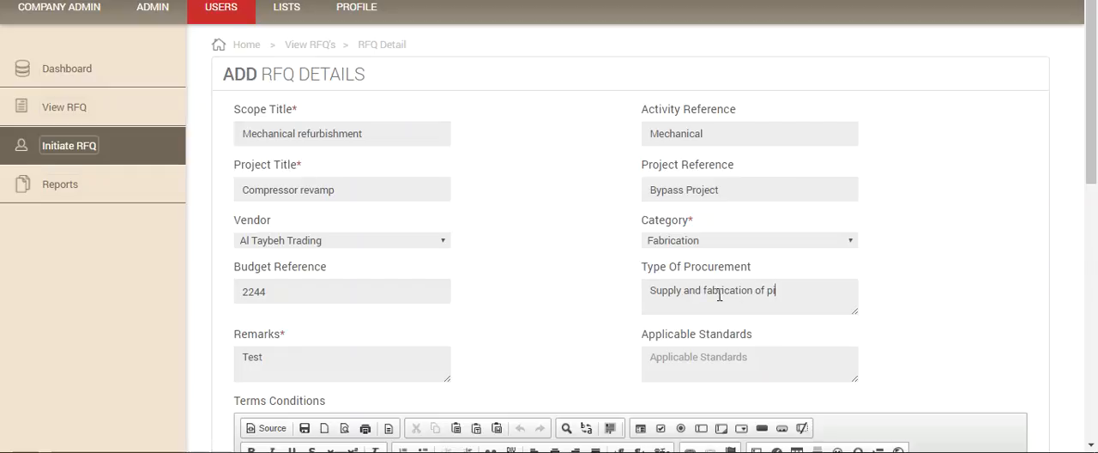
pyautogui.write('ping spools')
# Step: Enter "Tech Standards120" as the applicable standards
pyautogui.scroll(-1, 645, 285)
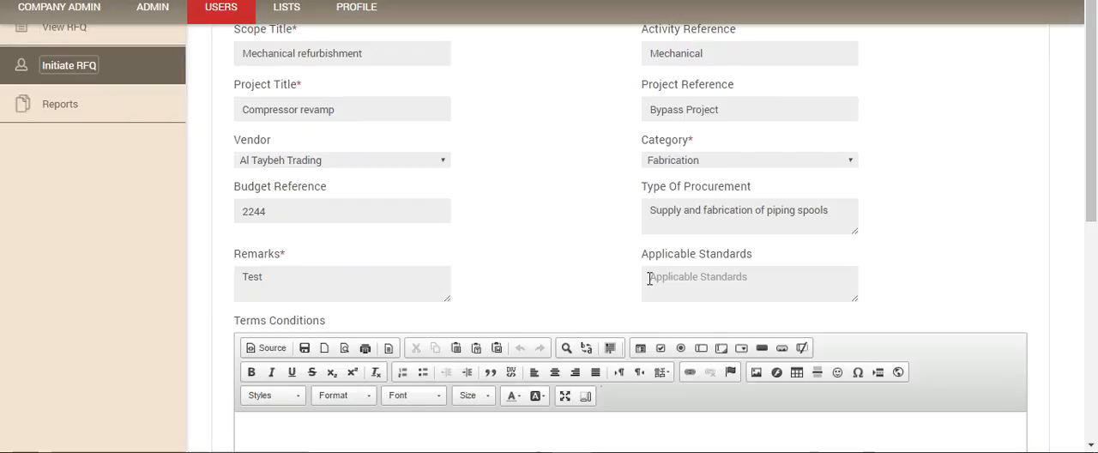
pyautogui.click(649, 278)
pyautogui.write('A')
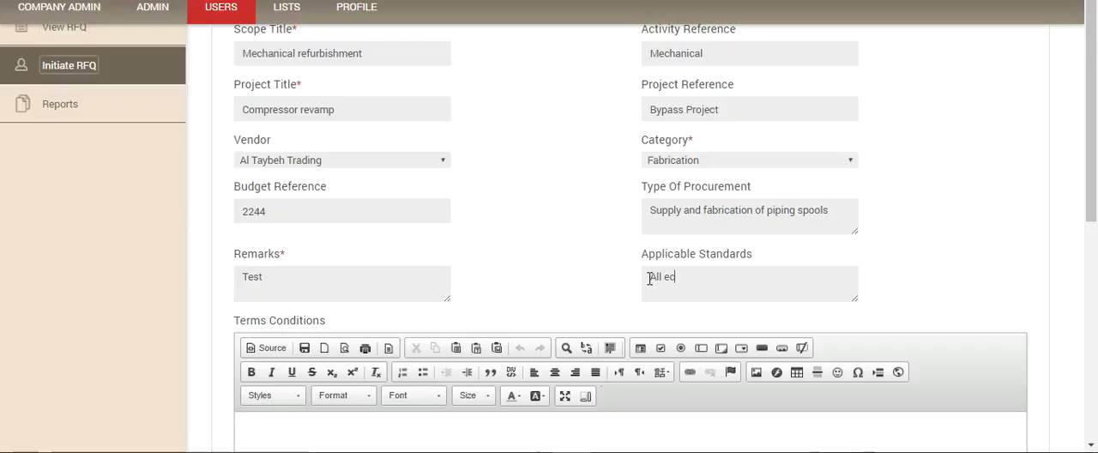
pyautogui.press('BackSpace')
pyautogui.write('Tech')
pyautogui.write(' Srad')
pyautogui.write('ndards120')
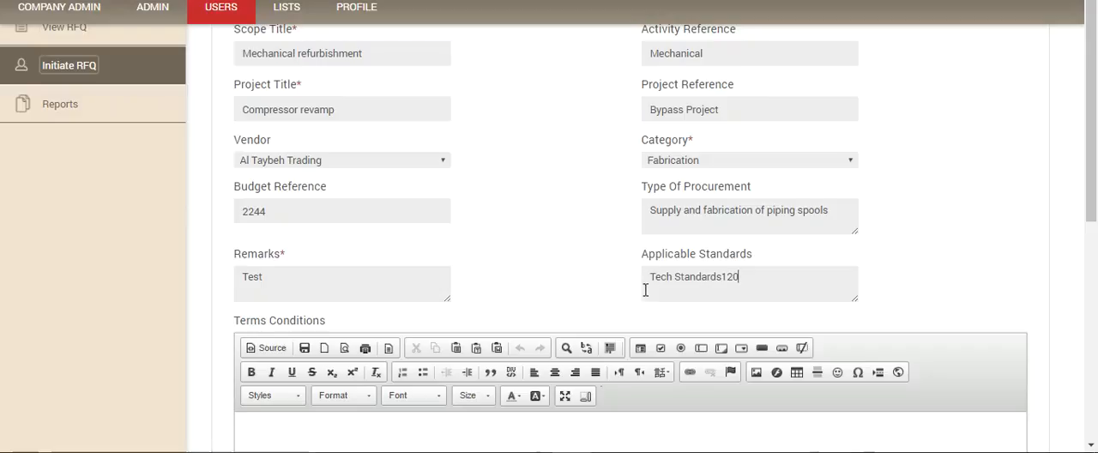
# Step: Enter Terms Conditions text starting with "As" and the special instructions "Deleuvery by August 30 to our warehouse"
pyautogui.scroll(-3, 578, 284)
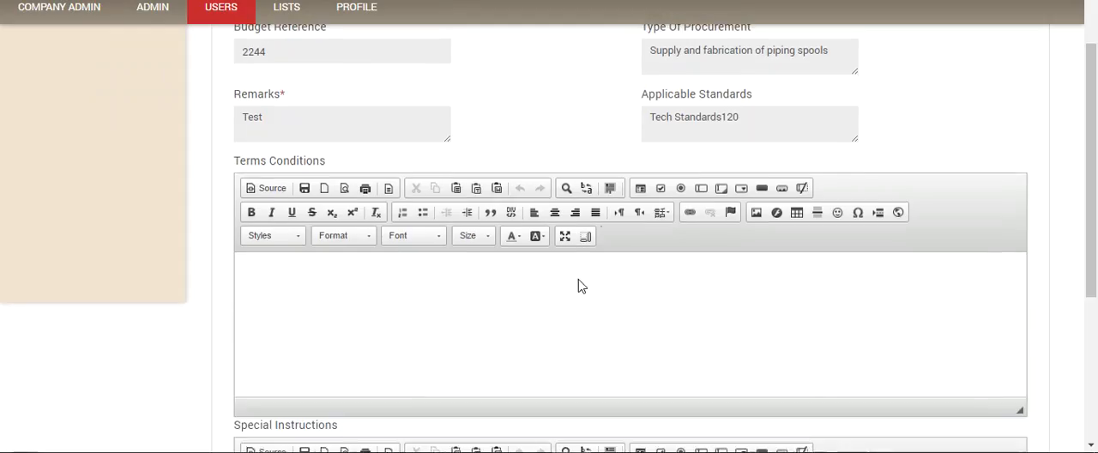
pyautogui.click(347, 283)
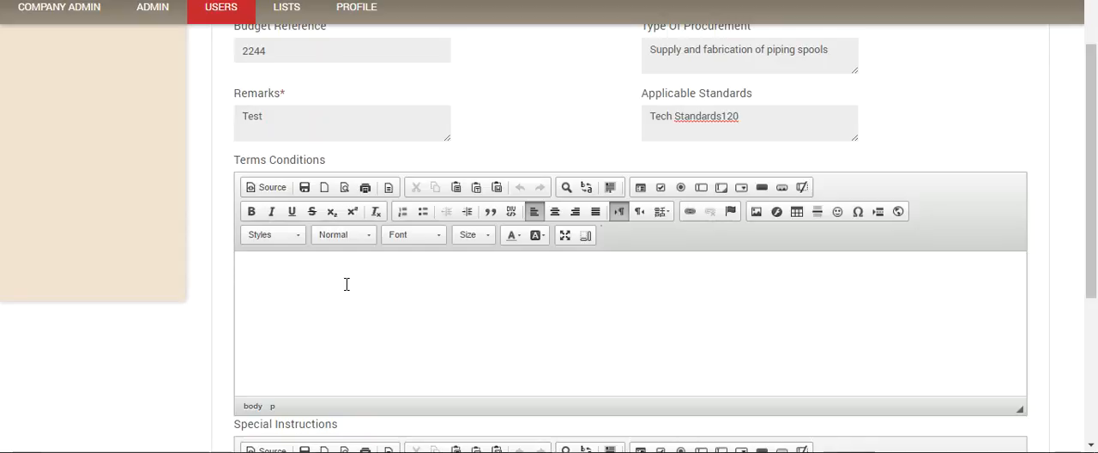
pyautogui.write('As attached')
pyautogui.scroll(-5, 375, 272)
pyautogui.click(308, 235)
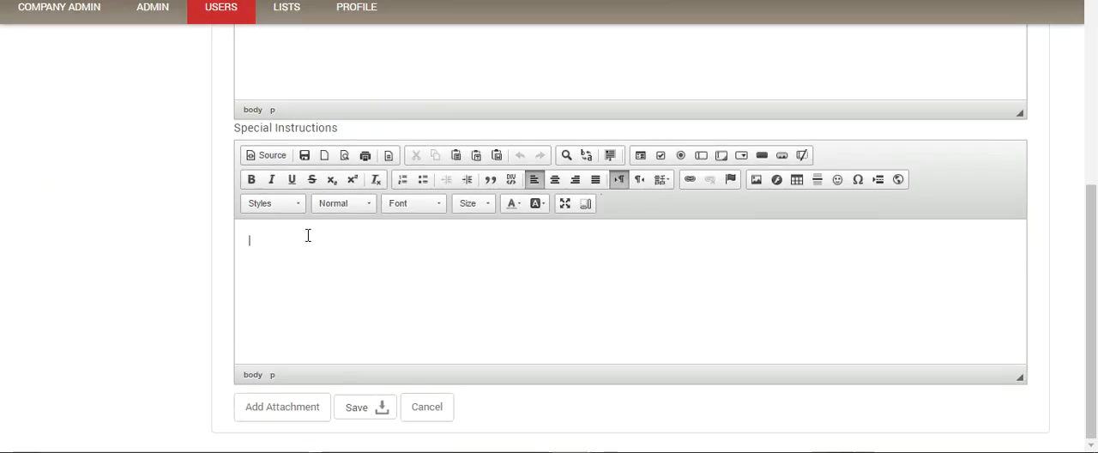
pyautogui.write('D')
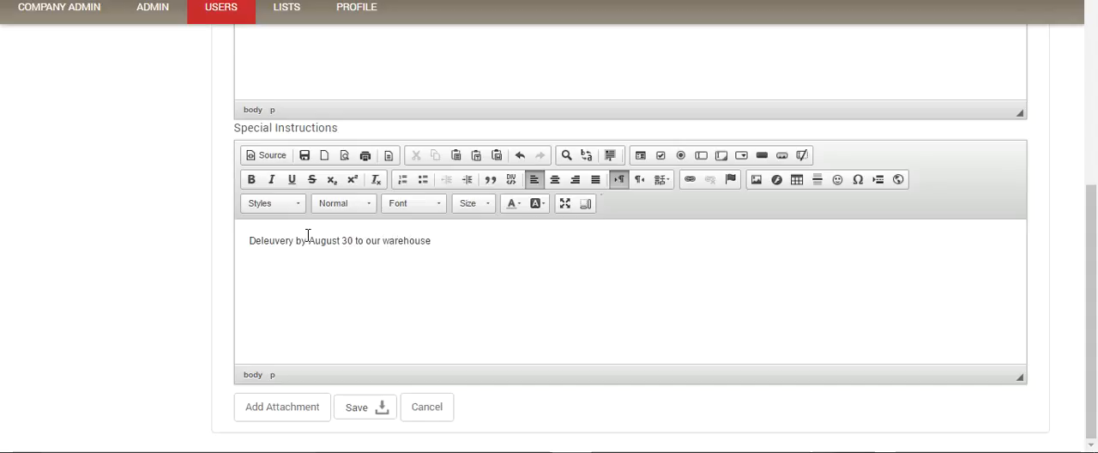
# Step: Open the RFQ's attachment form and start choosing a document to upload
pyautogui.scroll(3, 466, 290)
pyautogui.scroll(-3, 463, 292)
pyautogui.scroll(4, 463, 293)
pyautogui.scroll(-4, 464, 297)
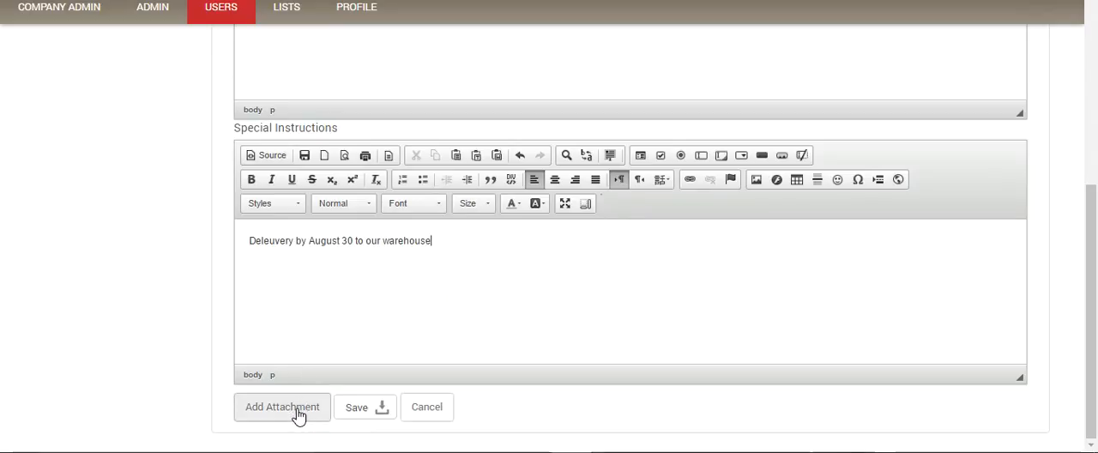
pyautogui.click(298, 410)
pyautogui.click(240, 83)
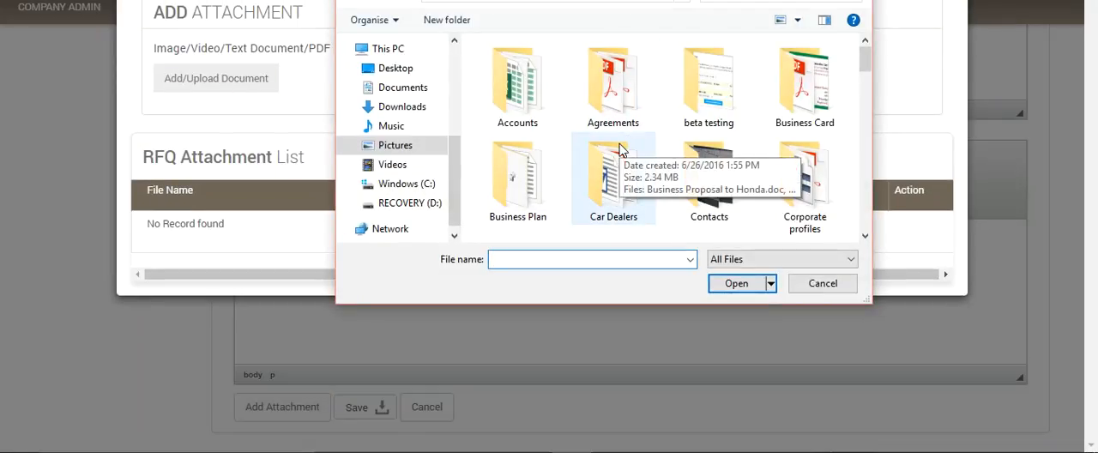
# Step: Look through the current folder for the RFQ documents
pyautogui.scroll(-1, 510, 163)
pyautogui.scroll(-3, 511, 163)
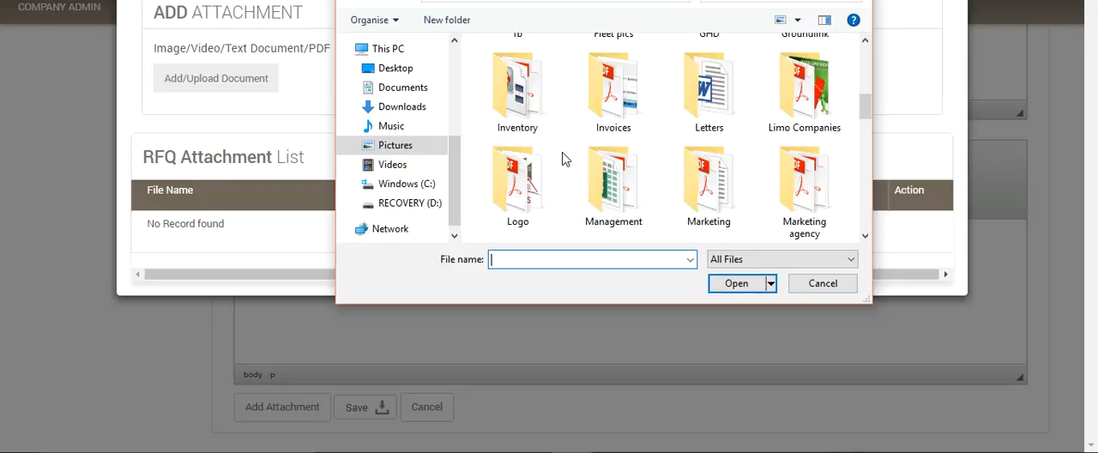
pyautogui.scroll(-4, 754, 131)
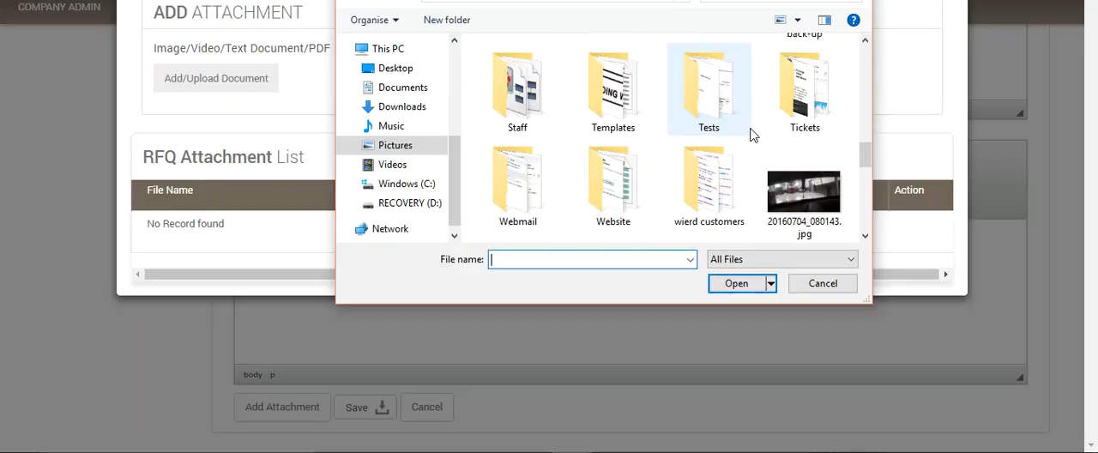
pyautogui.scroll(1, 752, 134)
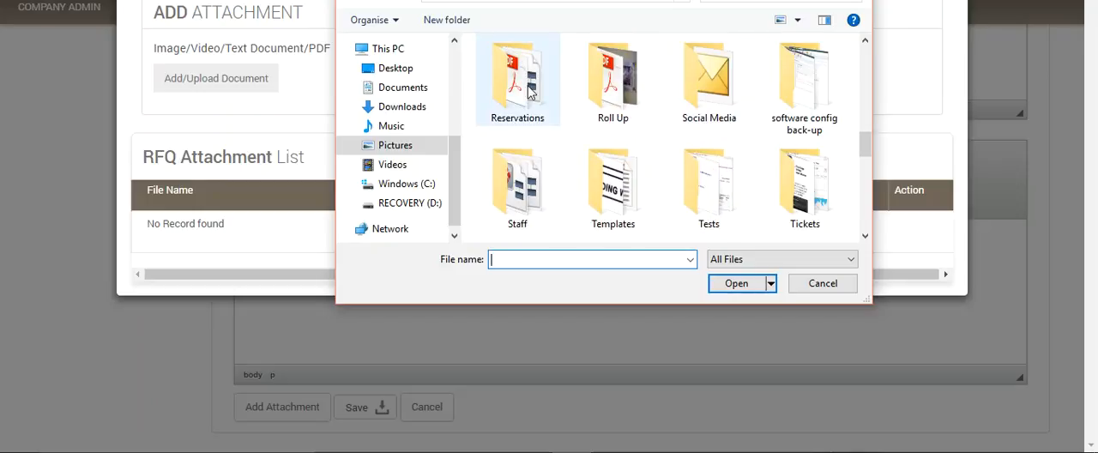
pyautogui.scroll(1, 529, 95)
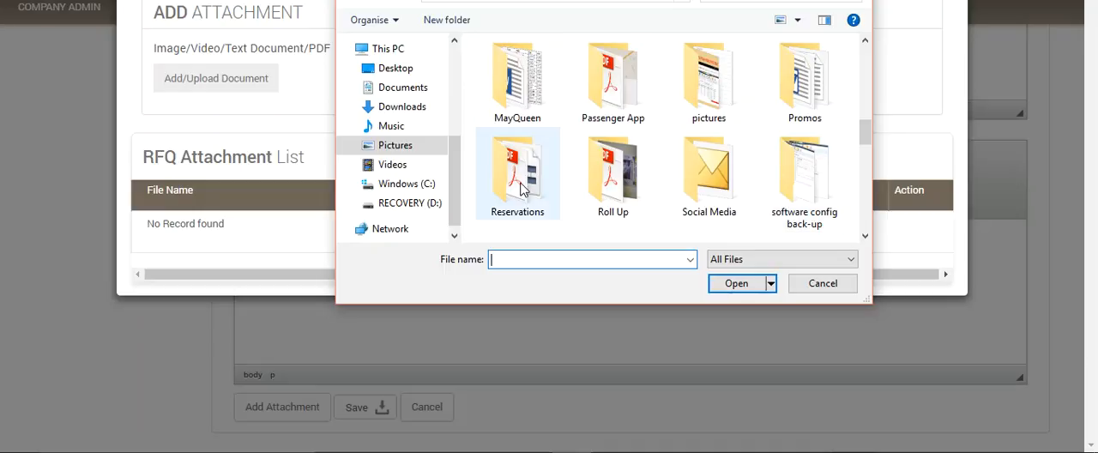
pyautogui.scroll(-2, 598, 190)
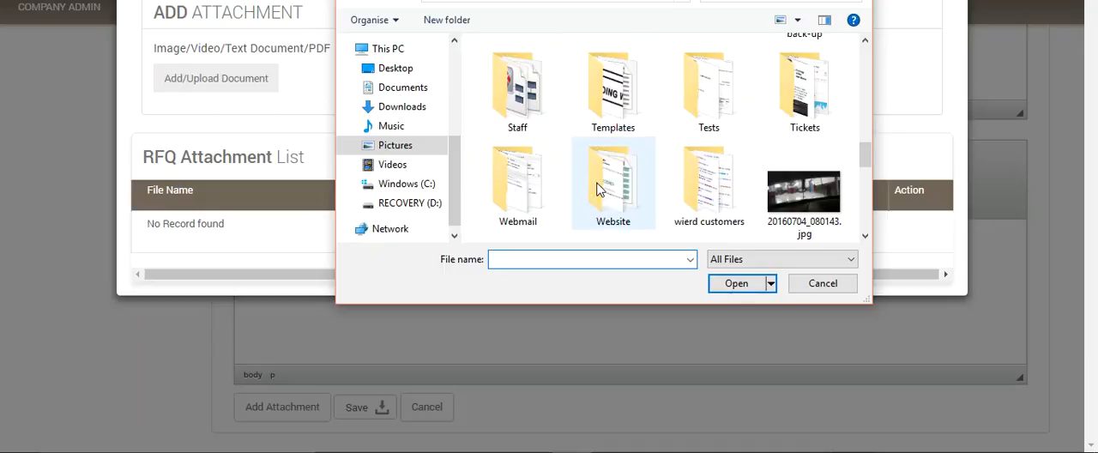
pyautogui.scroll(-2, 599, 190)
pyautogui.scroll(6, 599, 190)
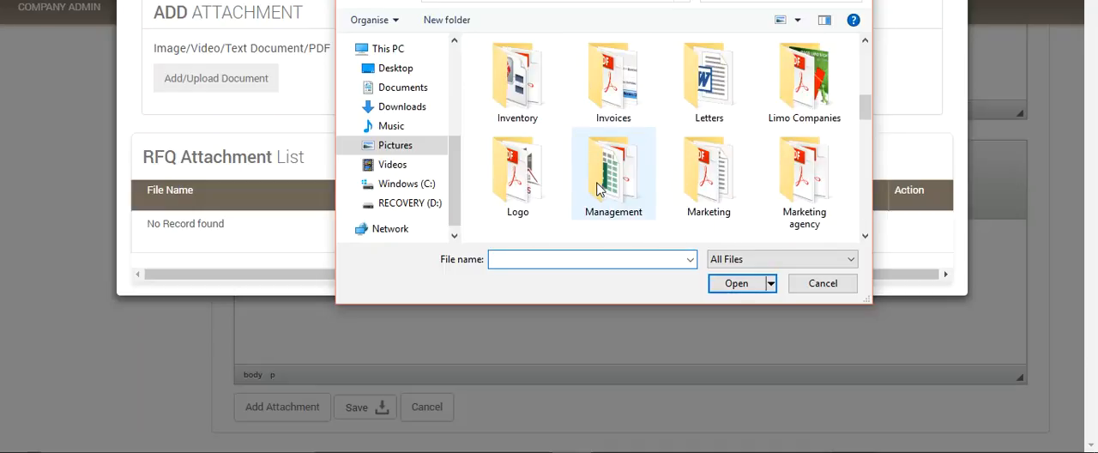
pyautogui.scroll(1, 598, 190)
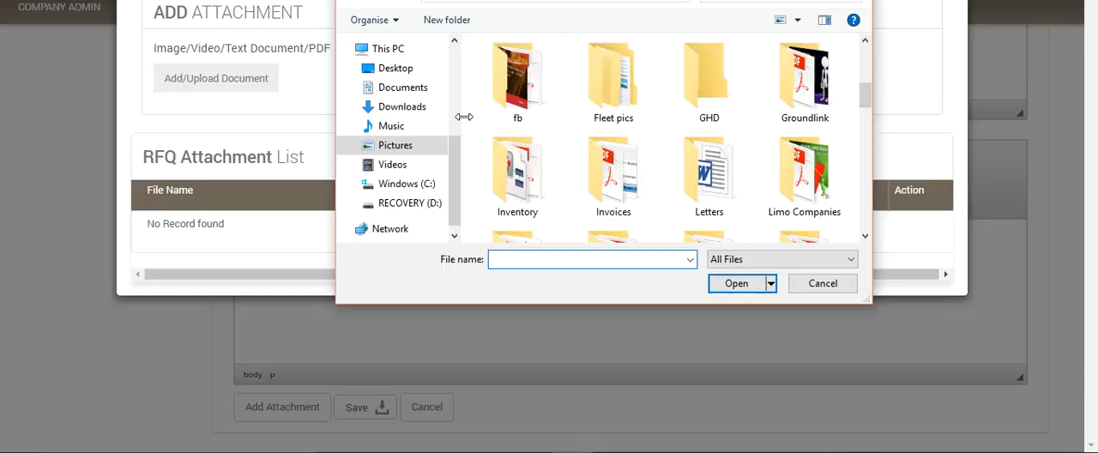
# Step: Attach Bid submission requirements.pdf from the test files folder inside RAGS solutions in Pictures
pyautogui.click(393, 146)
pyautogui.scroll(-5, 559, 135)
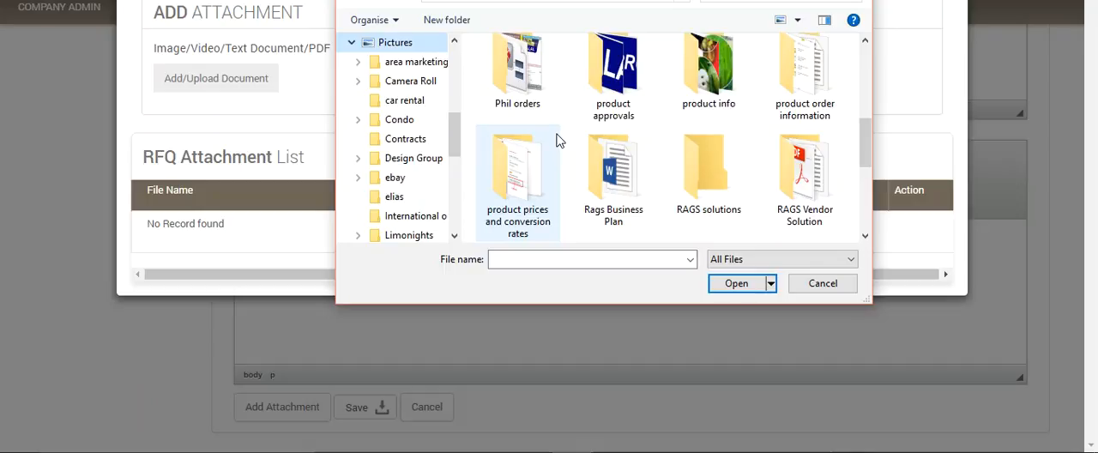
pyautogui.scroll(-4, 559, 140)
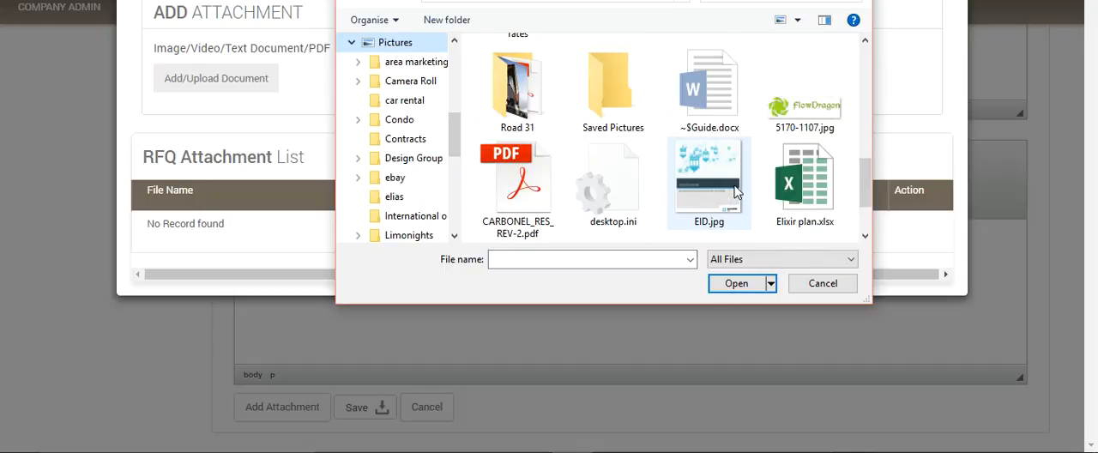
pyautogui.scroll(5, 718, 146)
pyautogui.doubleClick(709, 182)
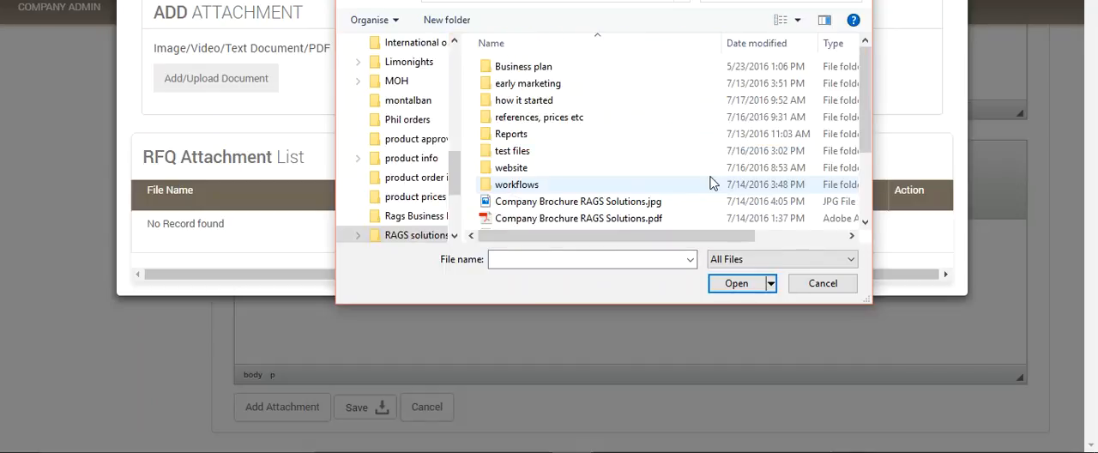
pyautogui.doubleClick(533, 154)
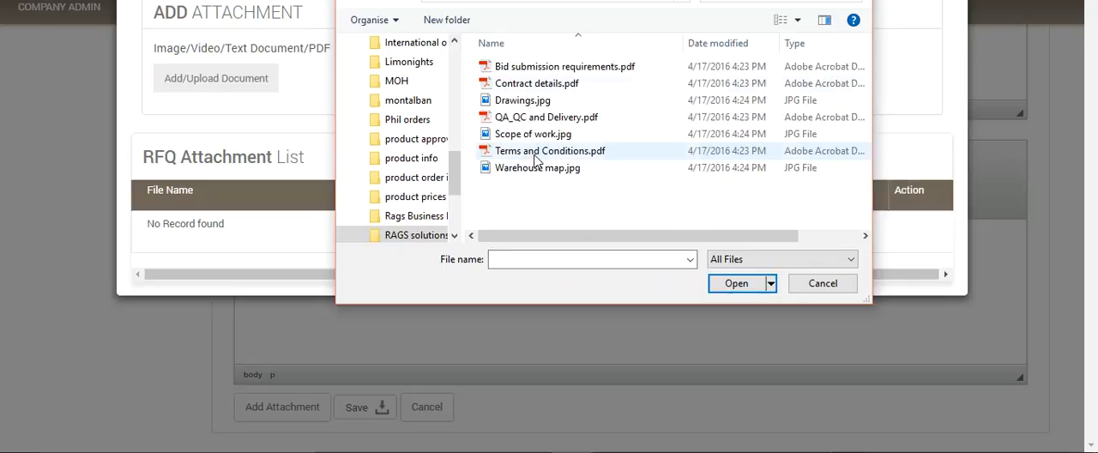
pyautogui.click(570, 69)
pyautogui.click(737, 284)
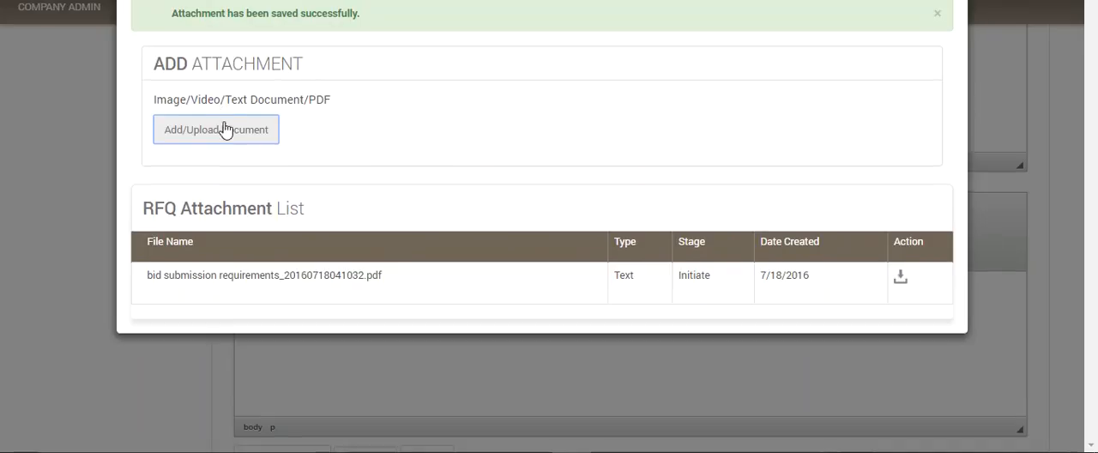
# Step: Attach Contract details.pdf and Drawings.jpg to the RFQ
pyautogui.click(222, 129)
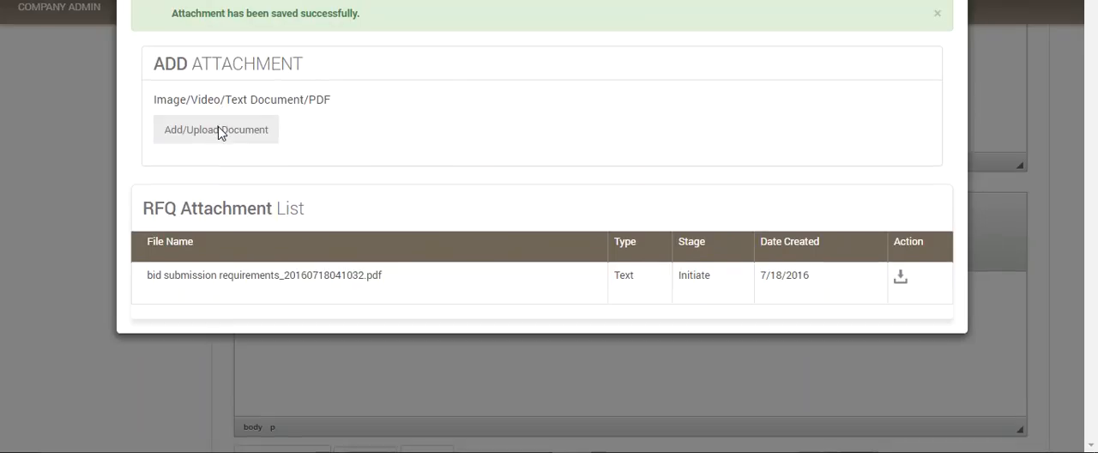
pyautogui.click(539, 83)
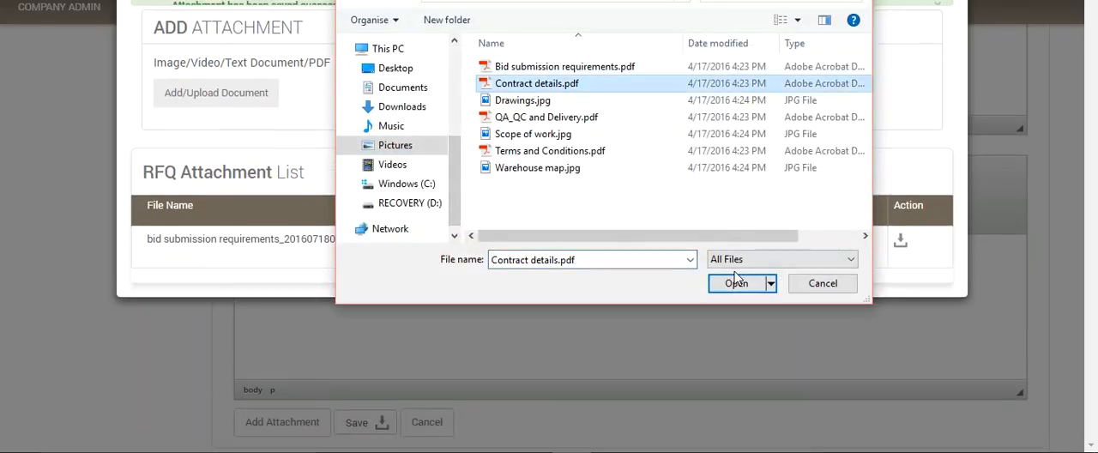
pyautogui.click(733, 283)
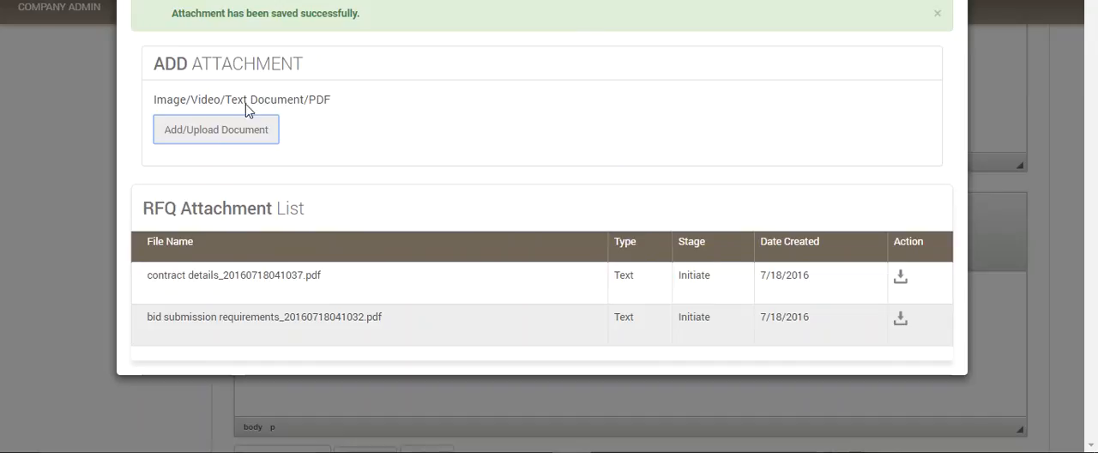
pyautogui.click(232, 131)
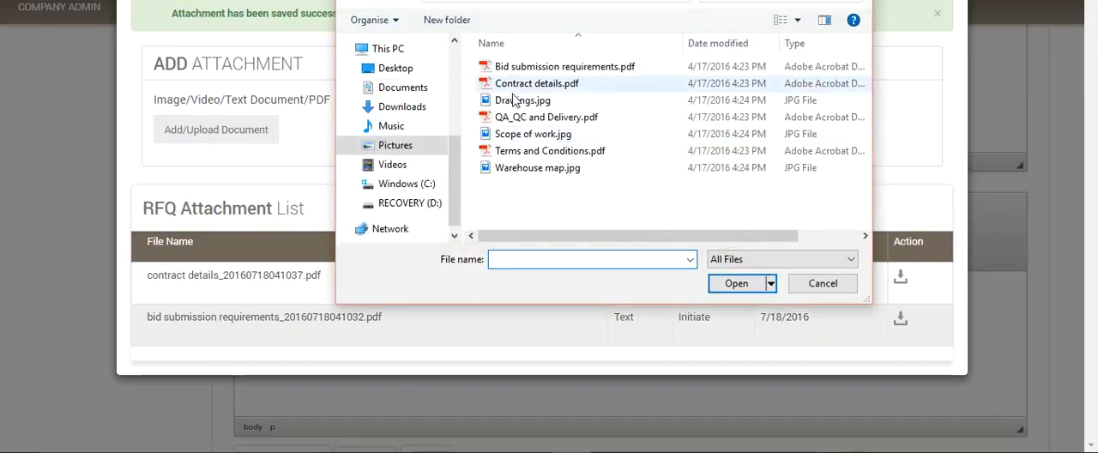
pyautogui.click(515, 100)
pyautogui.click(736, 283)
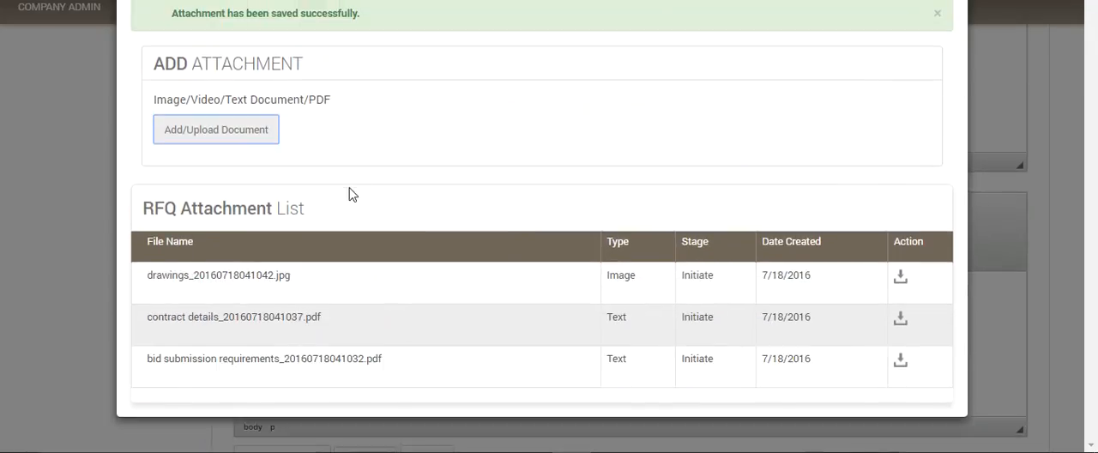
# Step: Attach QA_QC and Delivery.pdf and Scope of work.jpg to the RFQ
pyautogui.click(228, 130)
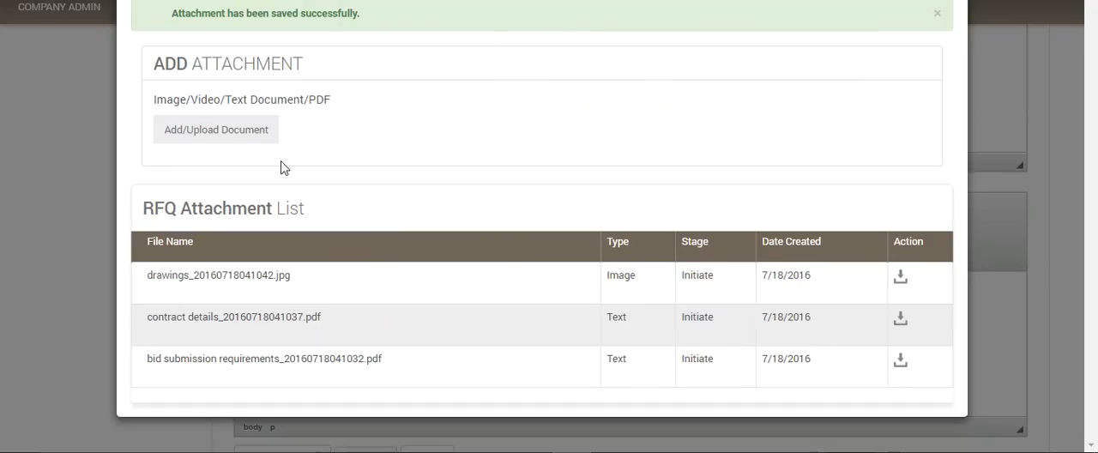
pyautogui.click(542, 117)
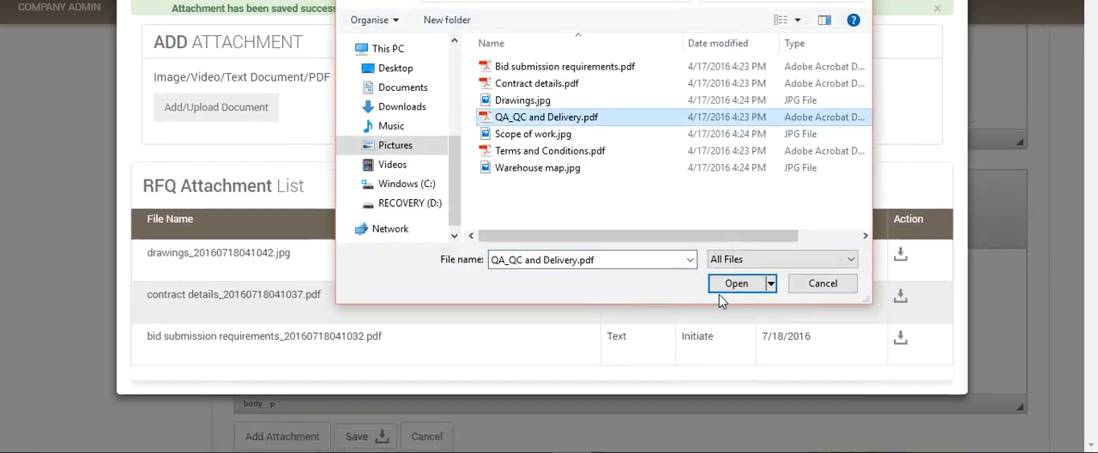
pyautogui.click(736, 284)
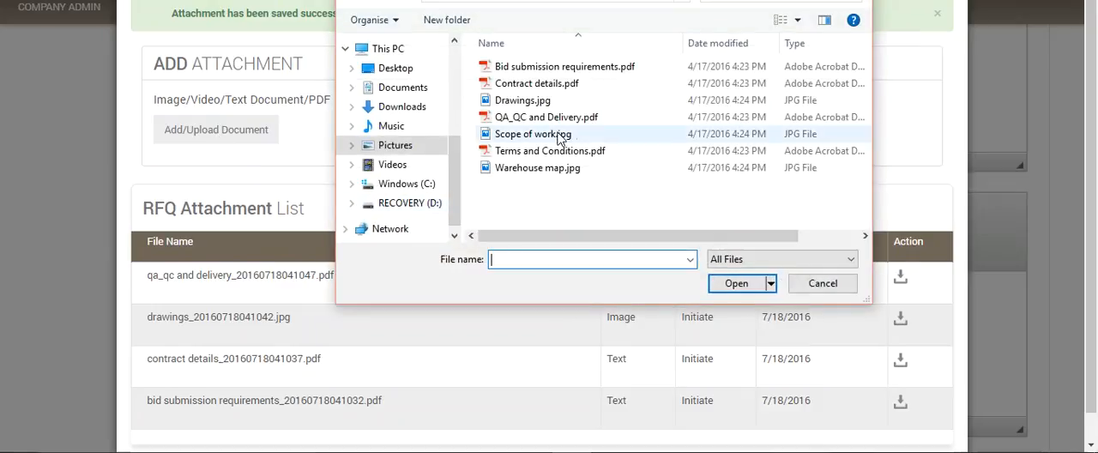
pyautogui.click(536, 134)
pyautogui.click(736, 283)
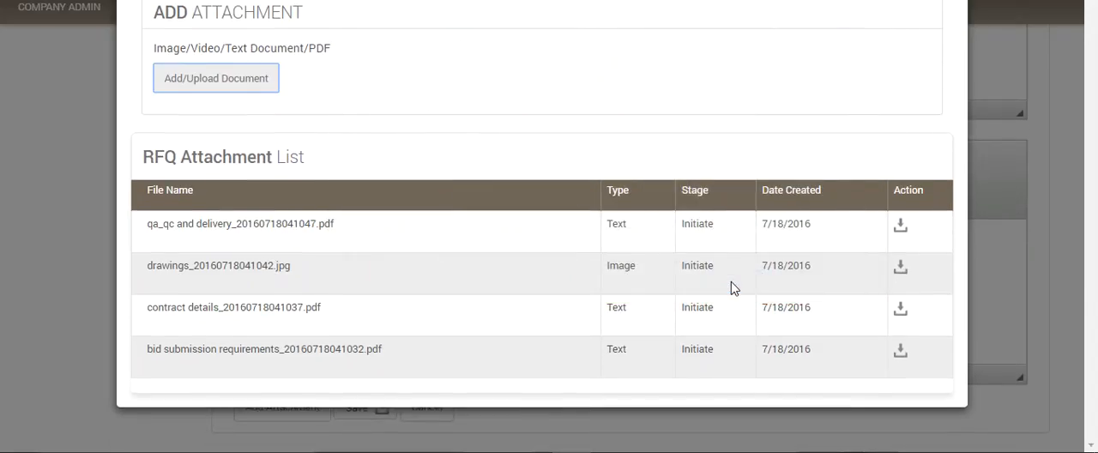
# Step: Attach Terms and Conditions.pdf and Warehouse map.jpg to the RFQ, and close the attachment form
pyautogui.click(204, 133)
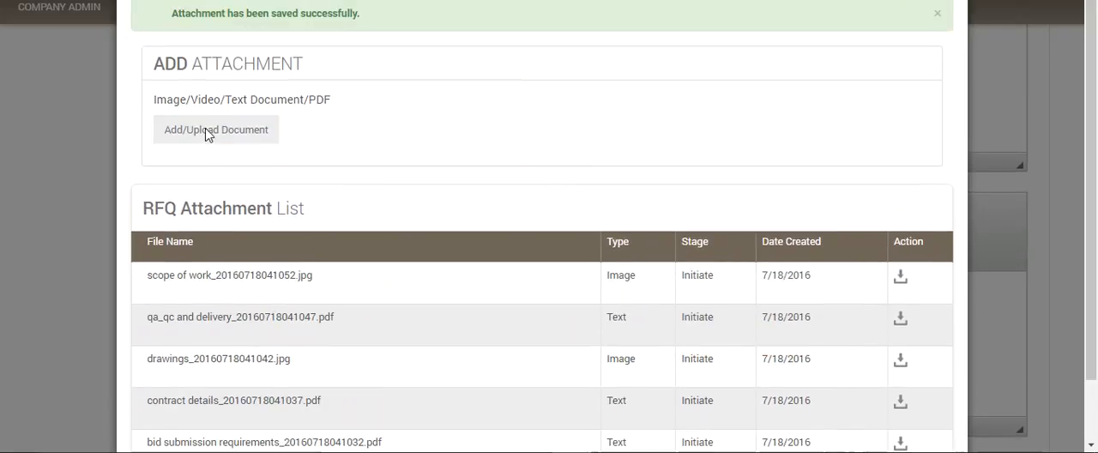
pyautogui.click(515, 154)
pyautogui.click(736, 283)
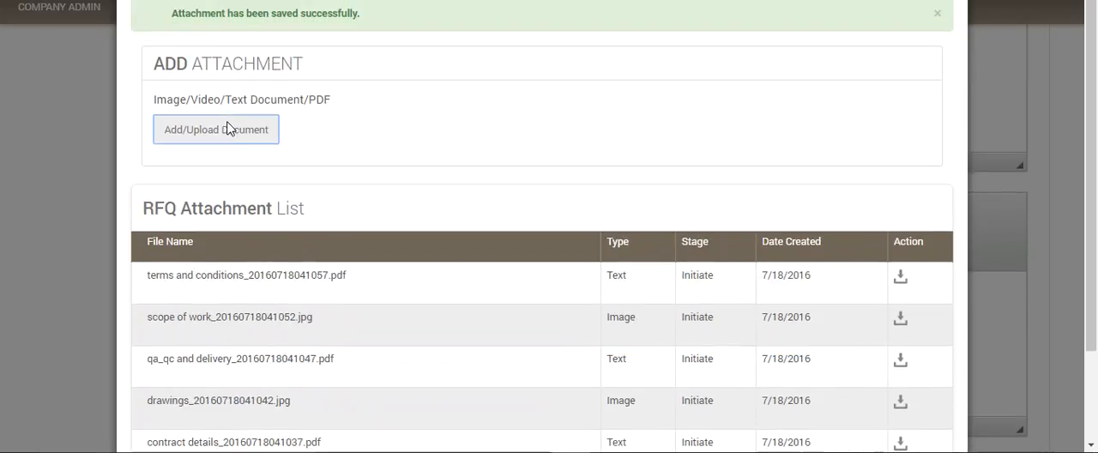
pyautogui.click(226, 128)
pyautogui.click(526, 169)
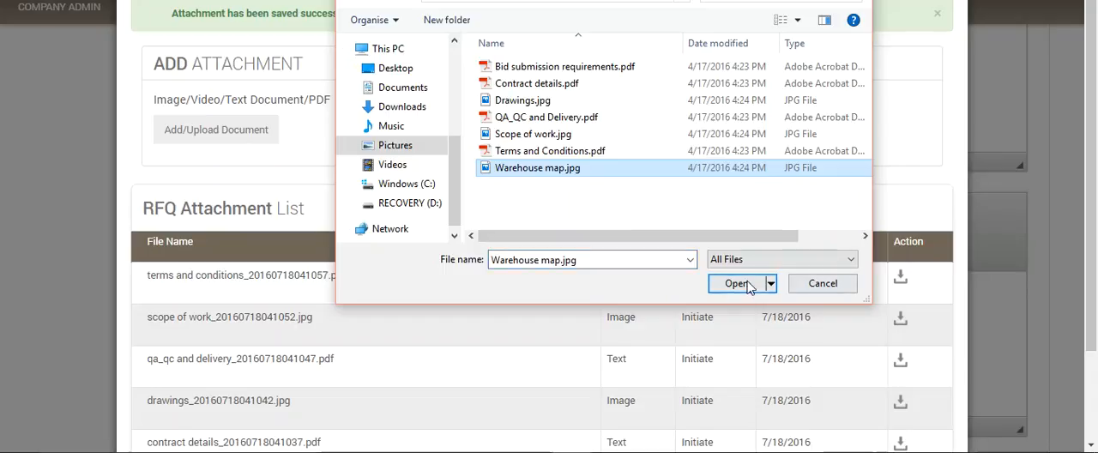
pyautogui.click(736, 283)
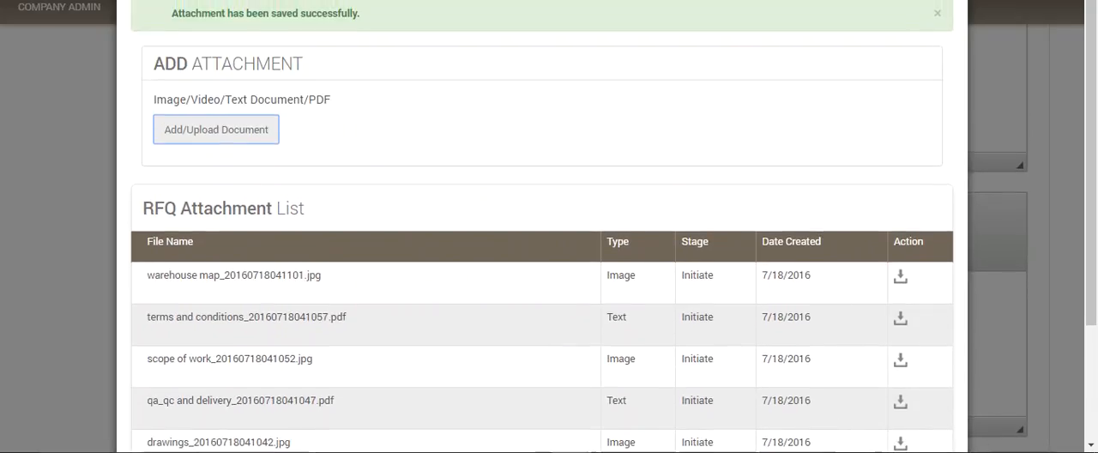
pyautogui.click(947, 2)
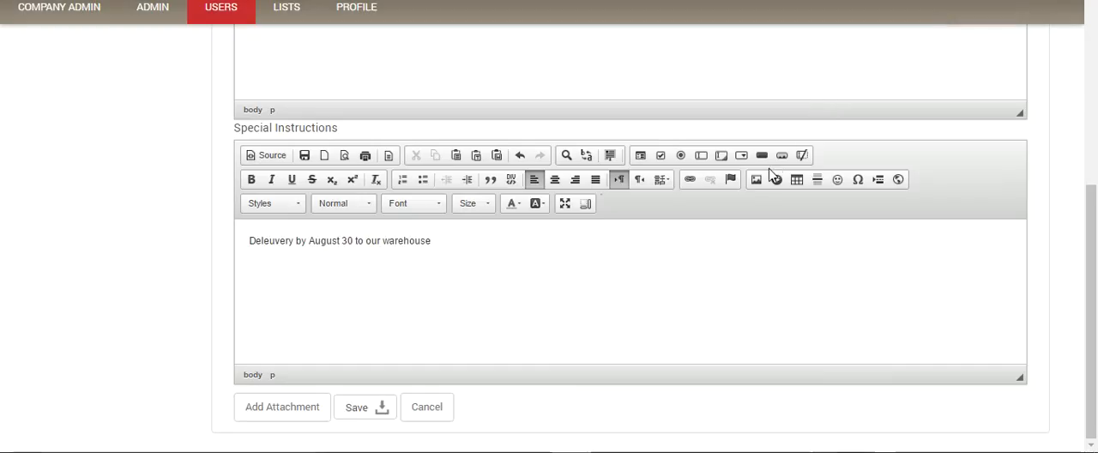
# Step: Correct the special instructions to read "Delivery by August 30 to our warehouse" and save the RFQ
pyautogui.scroll(10, 768, 167)
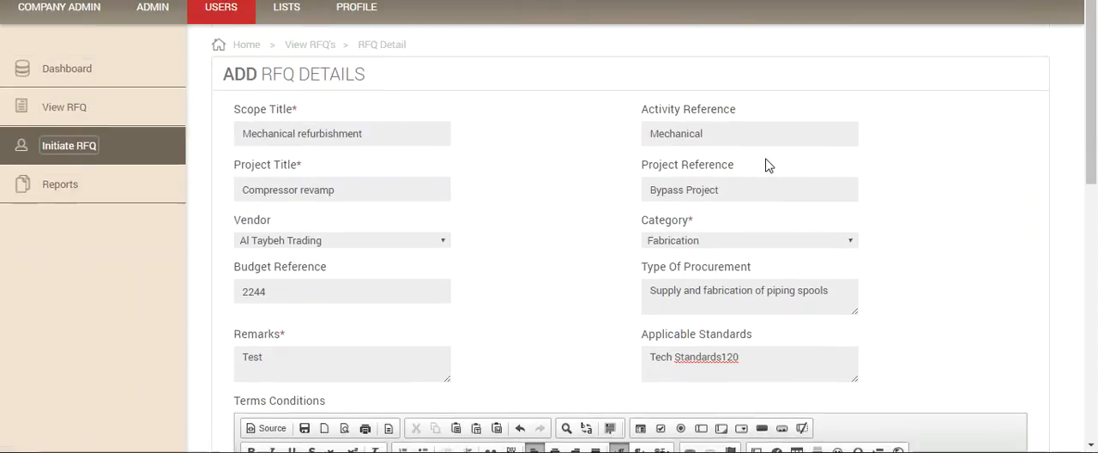
pyautogui.scroll(-10, 769, 163)
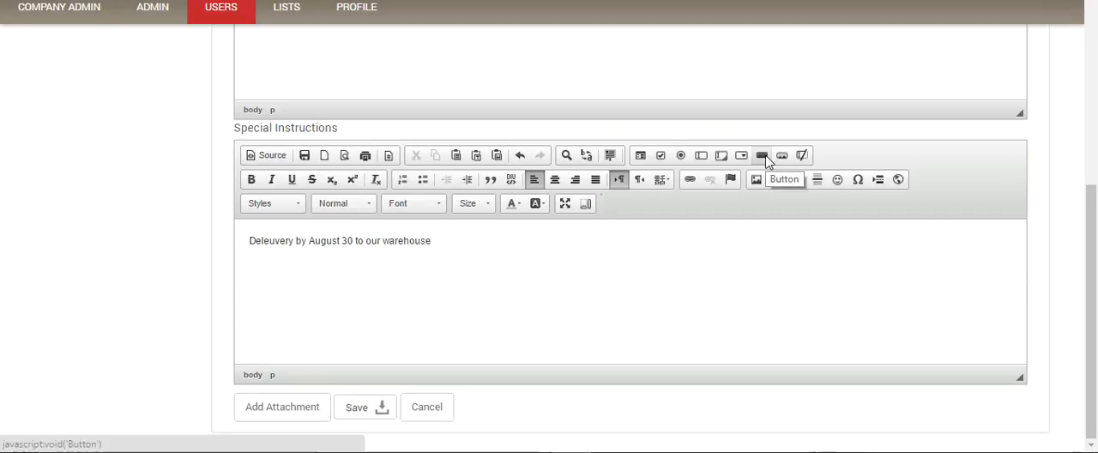
pyautogui.click(374, 408)
pyautogui.scroll(-4, 372, 406)
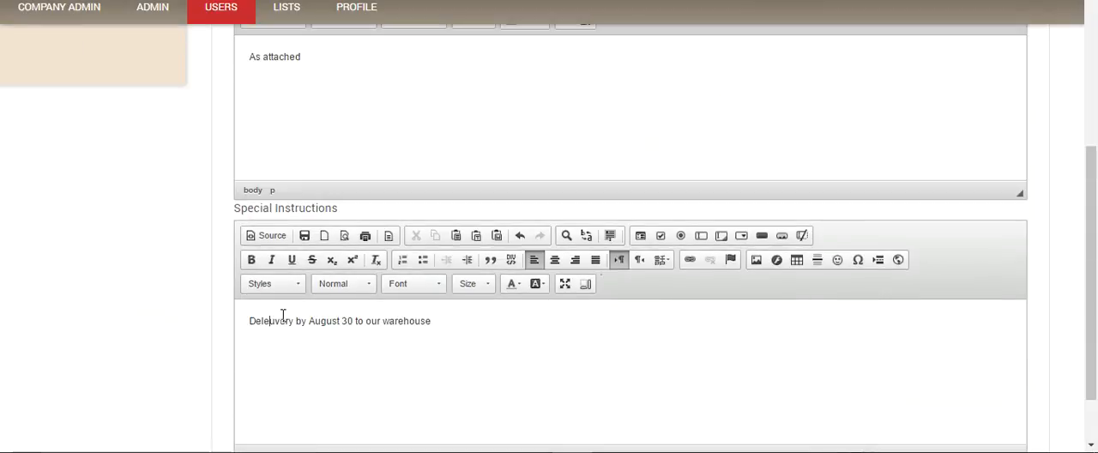
pyautogui.press('BackSpace')
pyautogui.write('i')
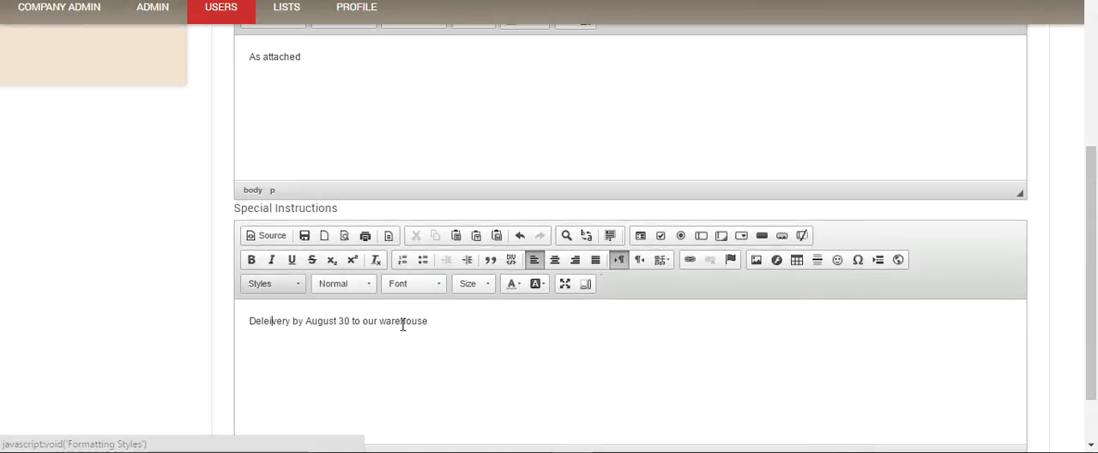
pyautogui.press('BackSpace')
pyautogui.press('BackSpace')
pyautogui.write('i')
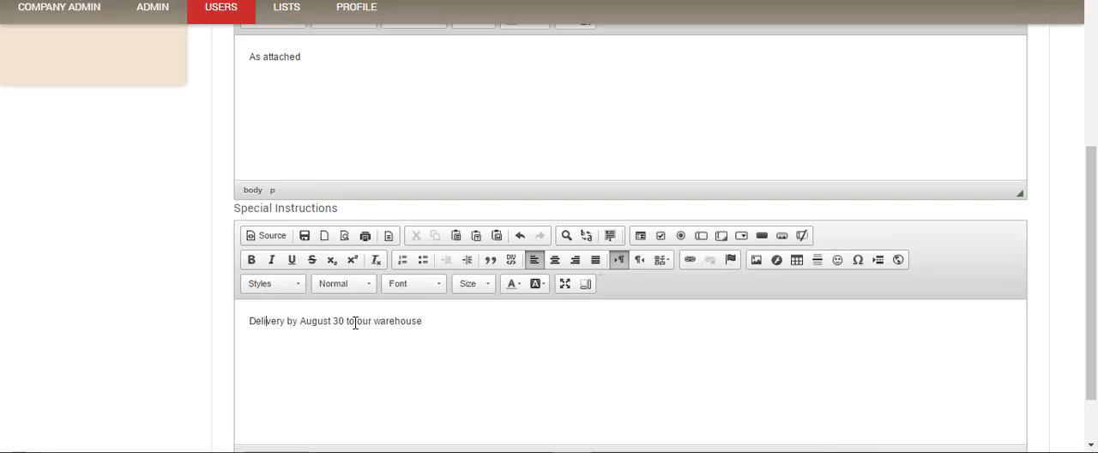
pyautogui.scroll(-1, 381, 316)
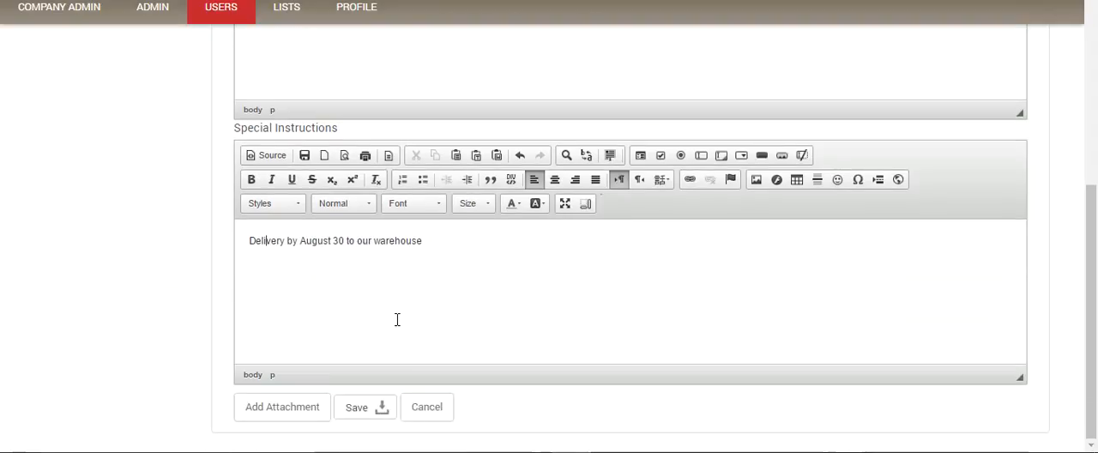
pyautogui.click(364, 410)
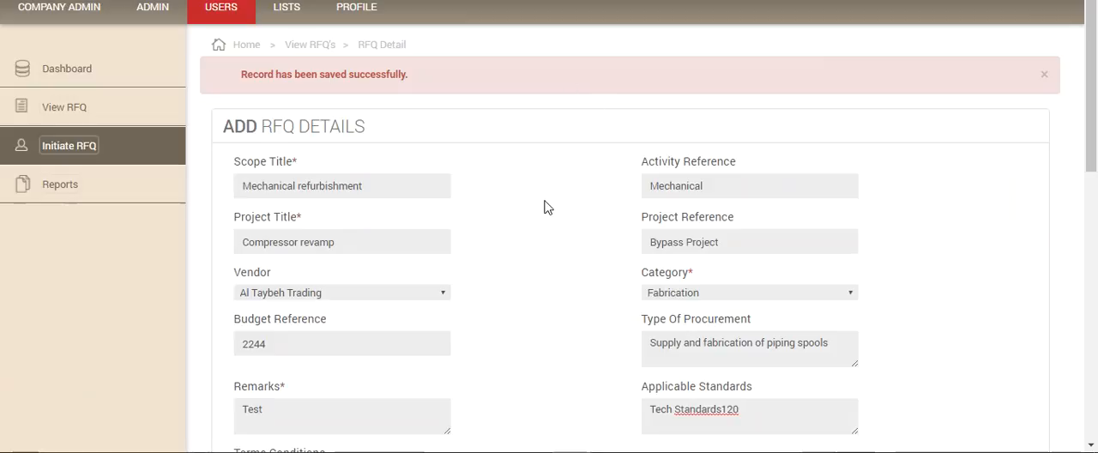
# Step: Go to the RFQ list and open the Mechanical refurbishment RFQ for editing
pyautogui.scroll(-1, 704, 399)
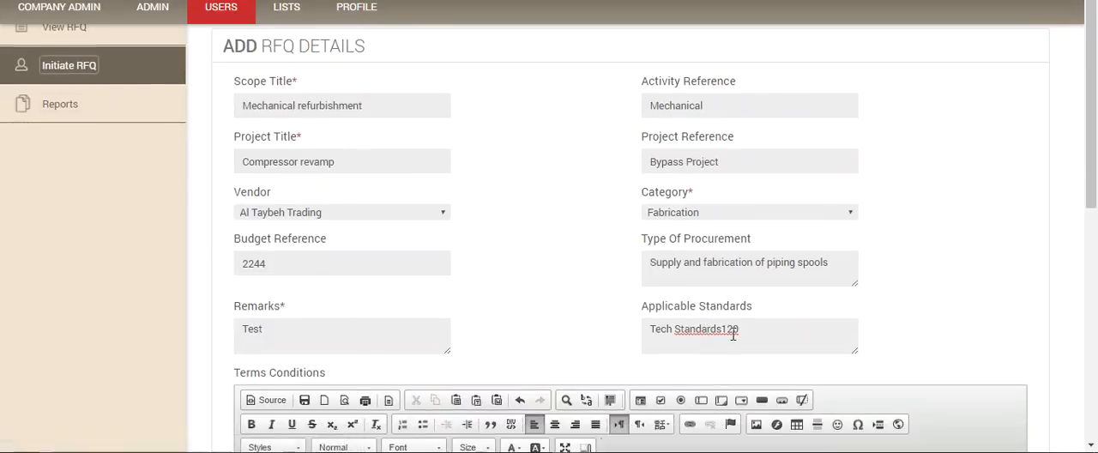
pyautogui.scroll(1, 698, 337)
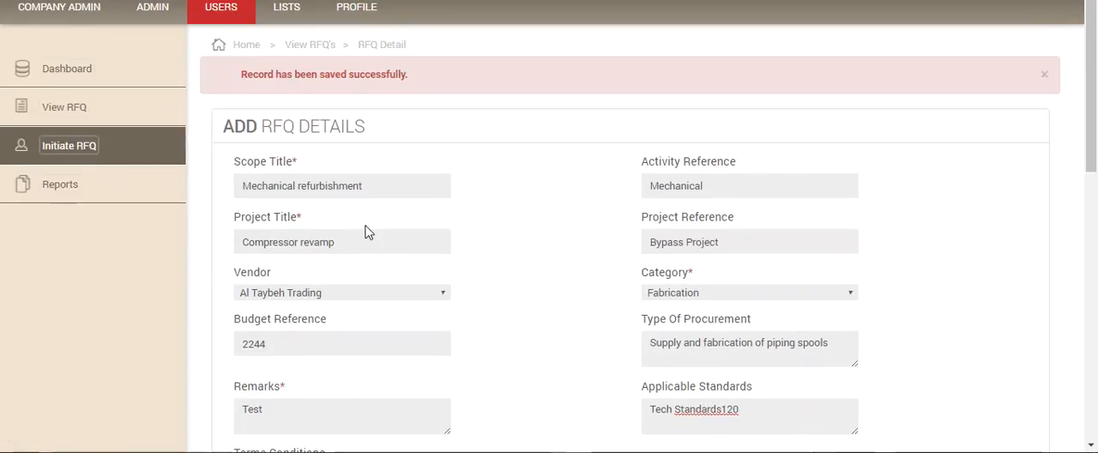
pyautogui.click(63, 109)
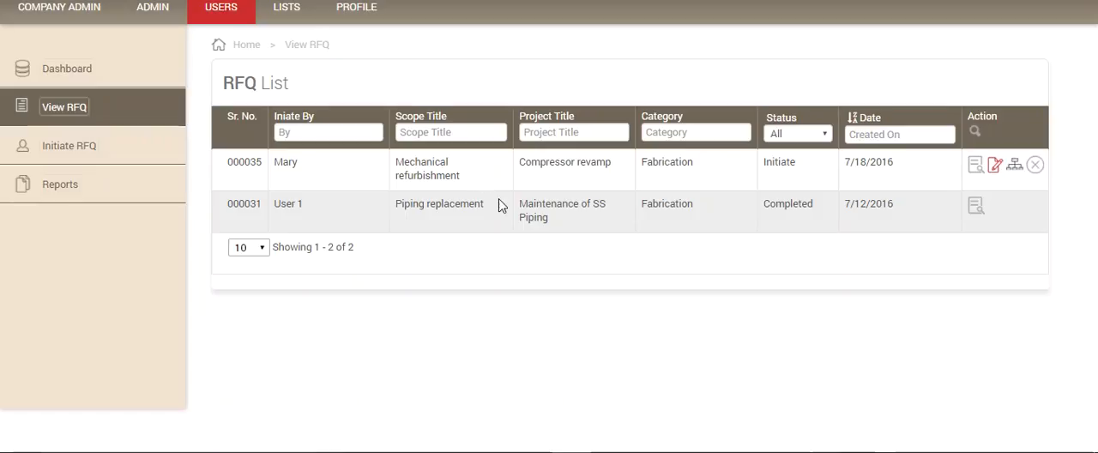
pyautogui.click(995, 167)
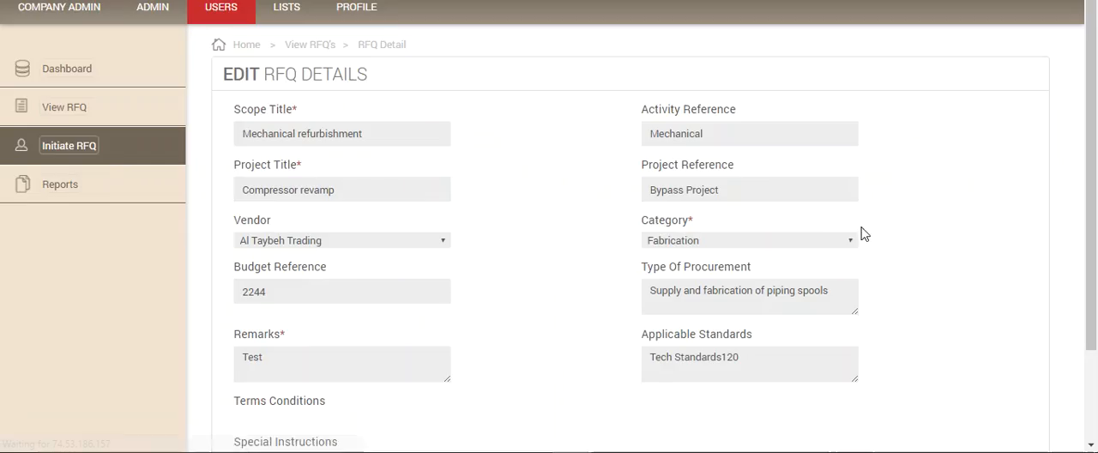
# Step: Review the saved RFQ's detail fields, terms conditions and special instructions in the edit form
pyautogui.scroll(-3, 864, 235)
pyautogui.scroll(-1, 706, 259)
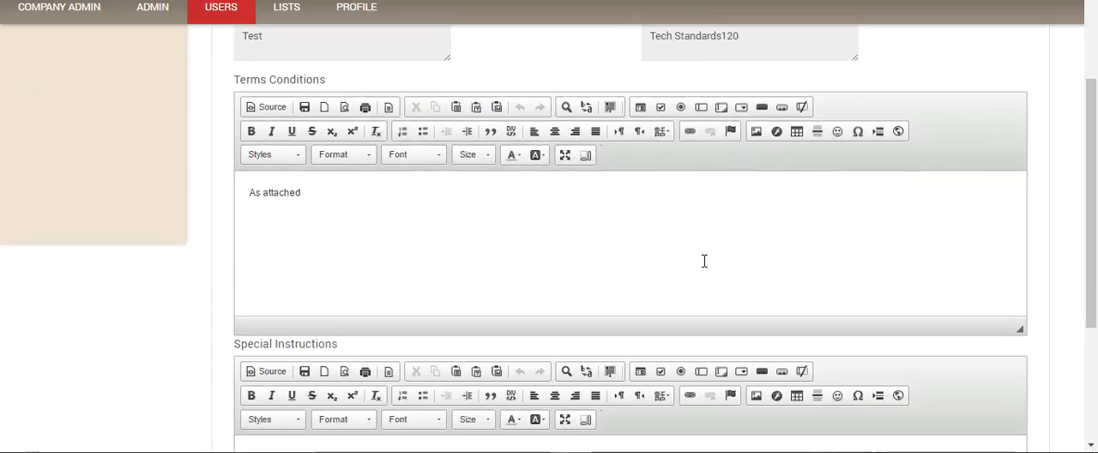
pyautogui.scroll(-1, 704, 261)
pyautogui.scroll(5, 704, 262)
pyautogui.scroll(-2, 705, 264)
pyautogui.scroll(-4, 704, 266)
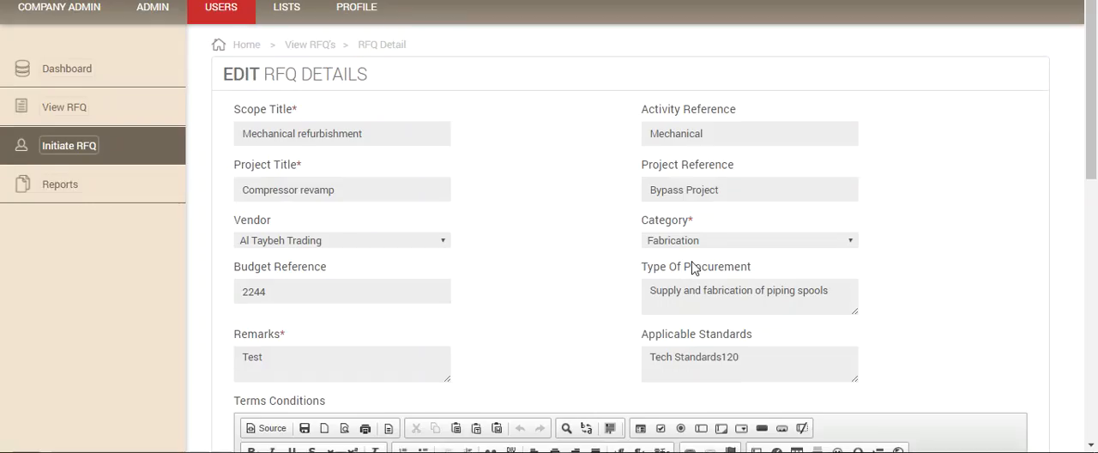
pyautogui.scroll(-5, 437, 249)
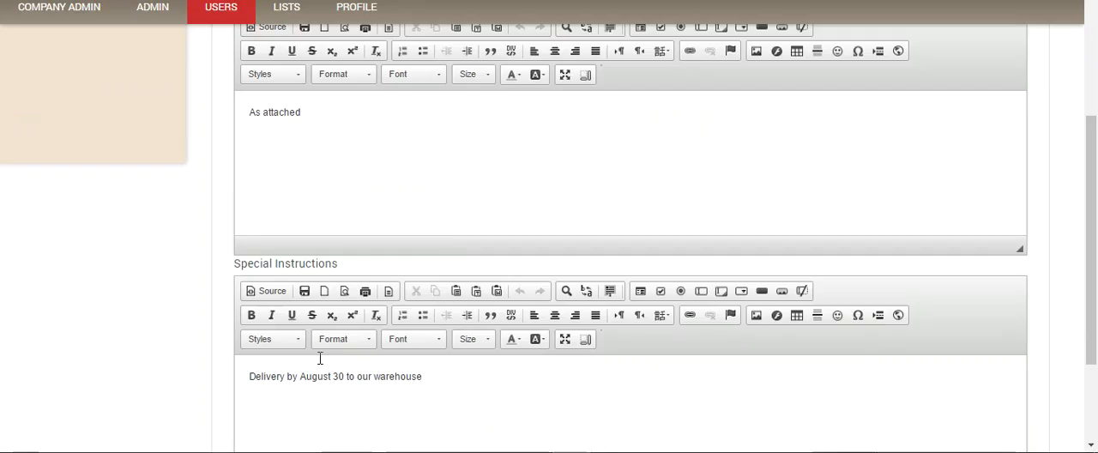
pyautogui.scroll(-2, 319, 360)
# Step: Open the saved RFQ's attachment form and add Contract details.pdf and Drawings.jpg
pyautogui.click(280, 410)
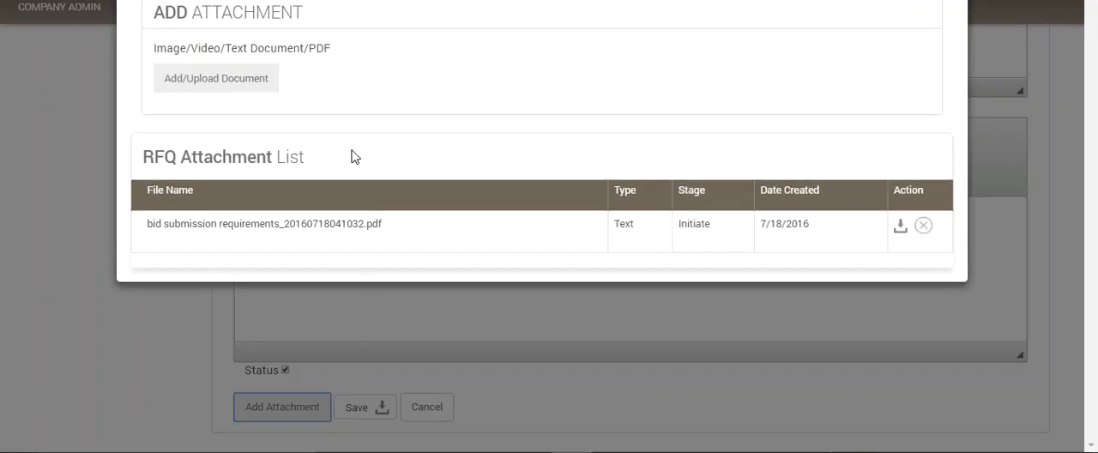
pyautogui.click(214, 80)
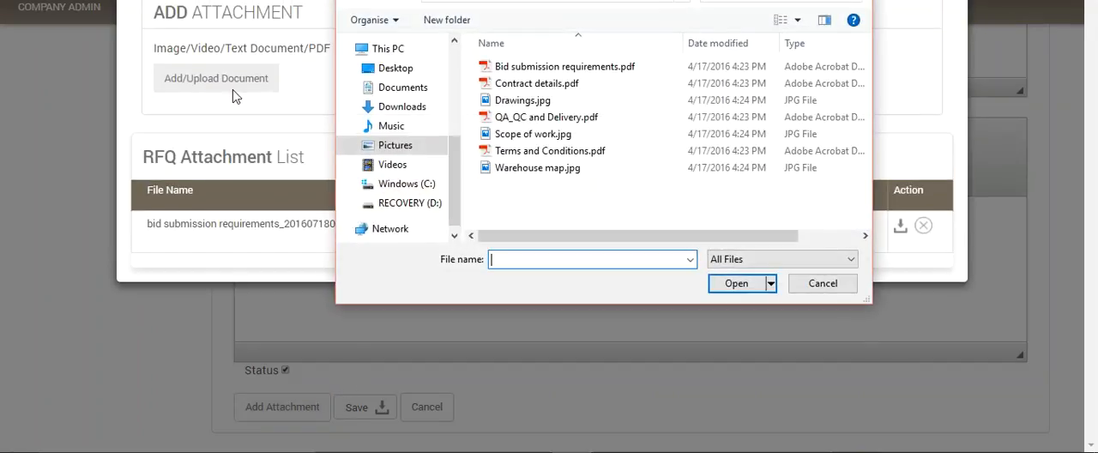
pyautogui.click(531, 84)
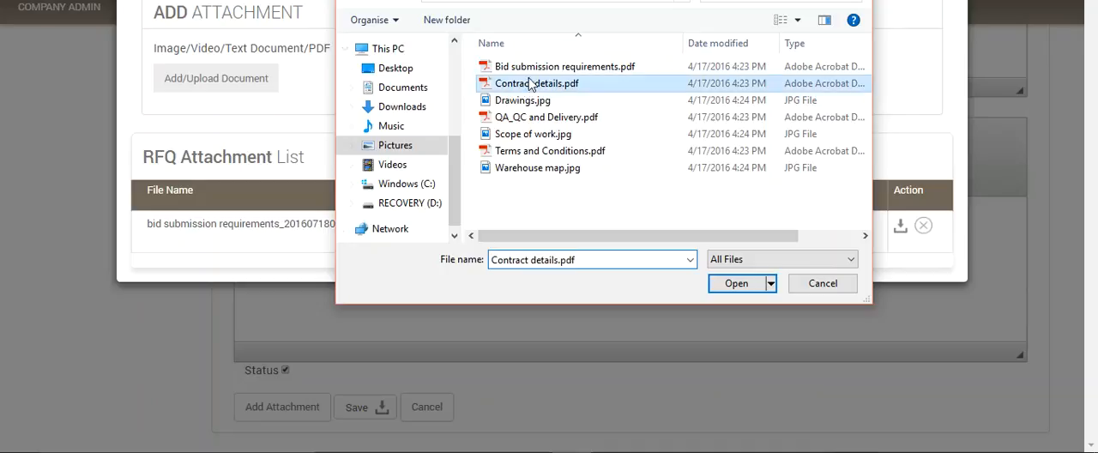
pyautogui.click(743, 284)
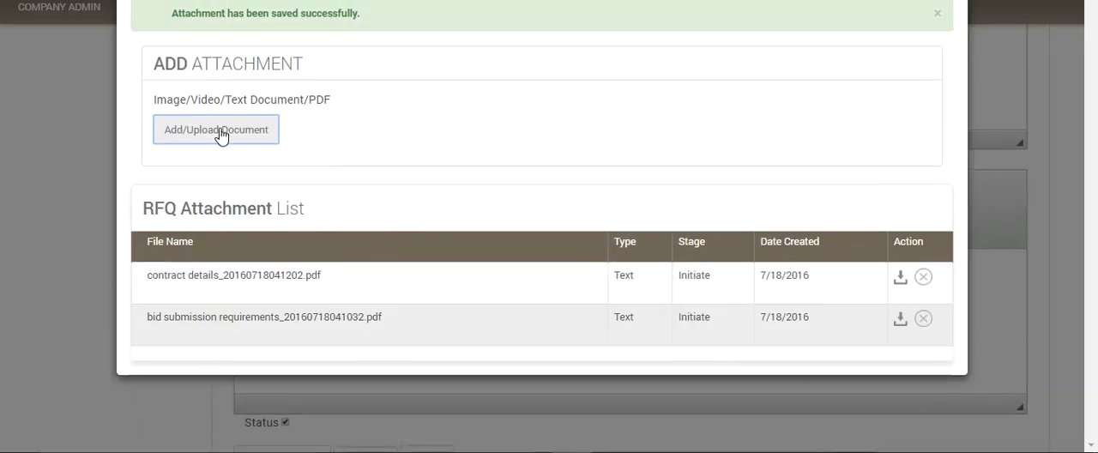
pyautogui.click(220, 133)
pyautogui.click(530, 99)
pyautogui.click(736, 283)
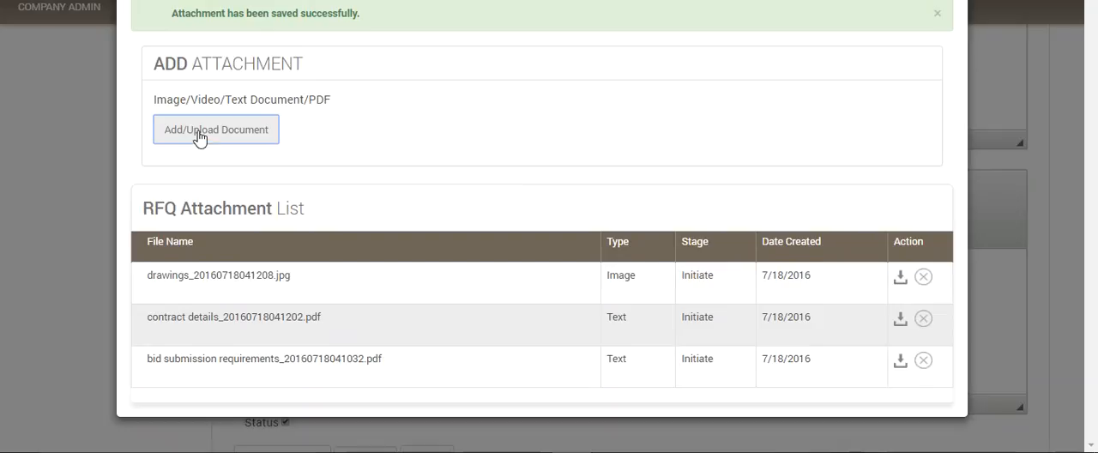
# Step: Add QA_QC and Delivery.pdf and Scope of work.jpg to the RFQ's attachments
pyautogui.click(199, 136)
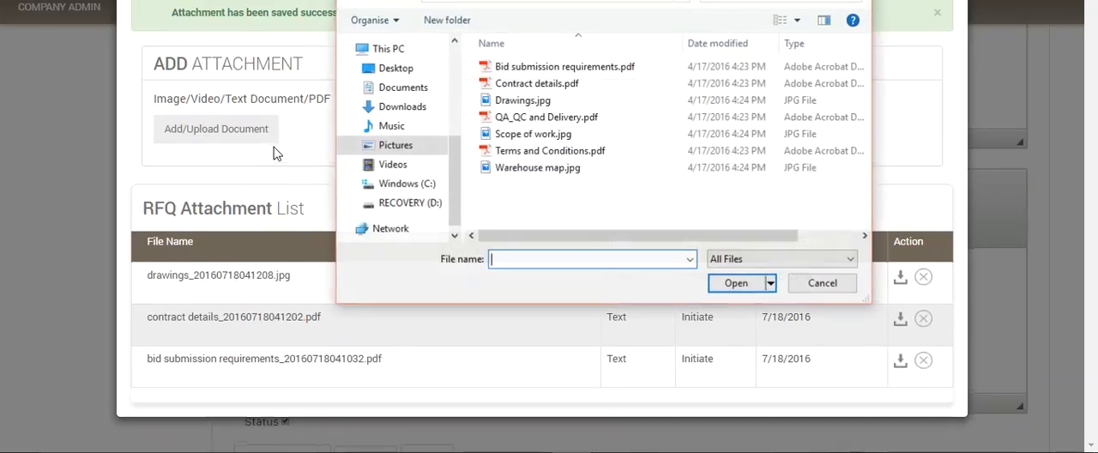
pyautogui.click(549, 117)
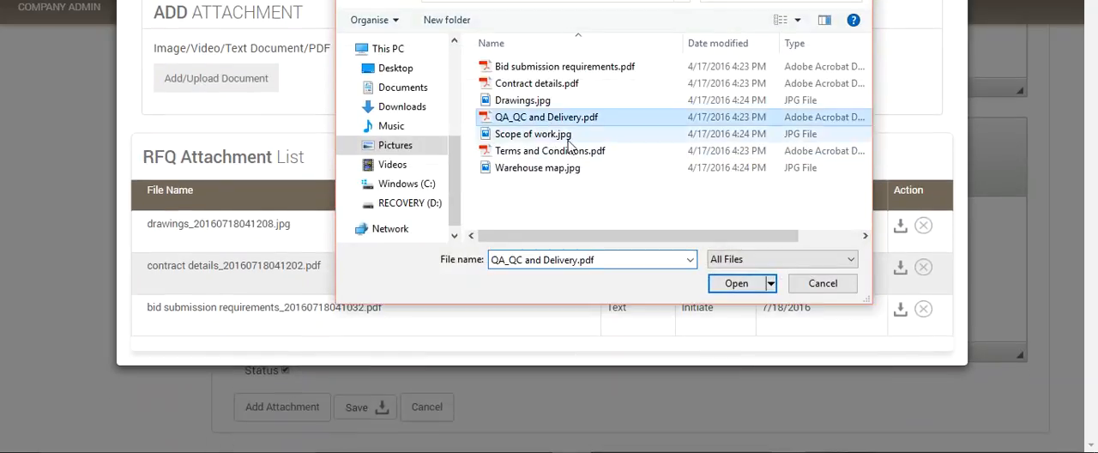
pyautogui.click(735, 283)
pyautogui.click(217, 131)
pyautogui.click(515, 134)
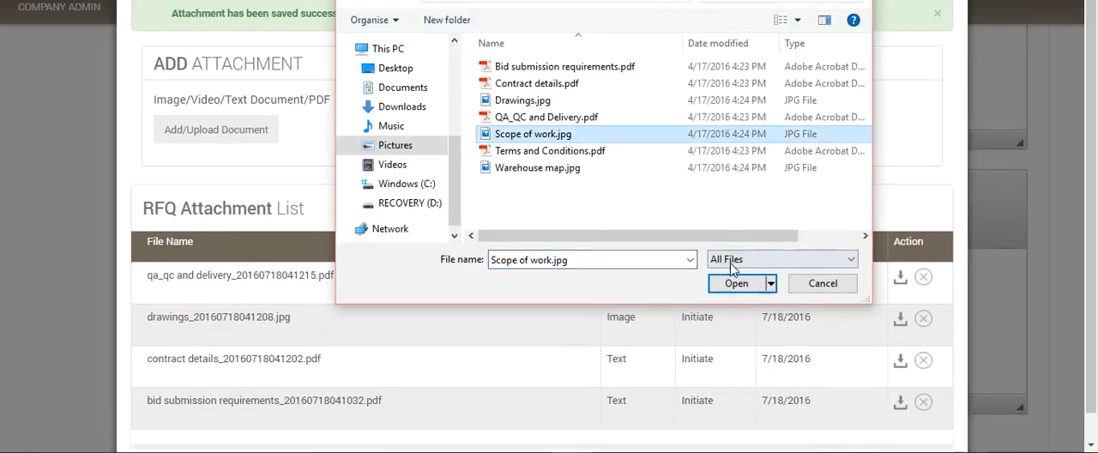
pyautogui.click(736, 283)
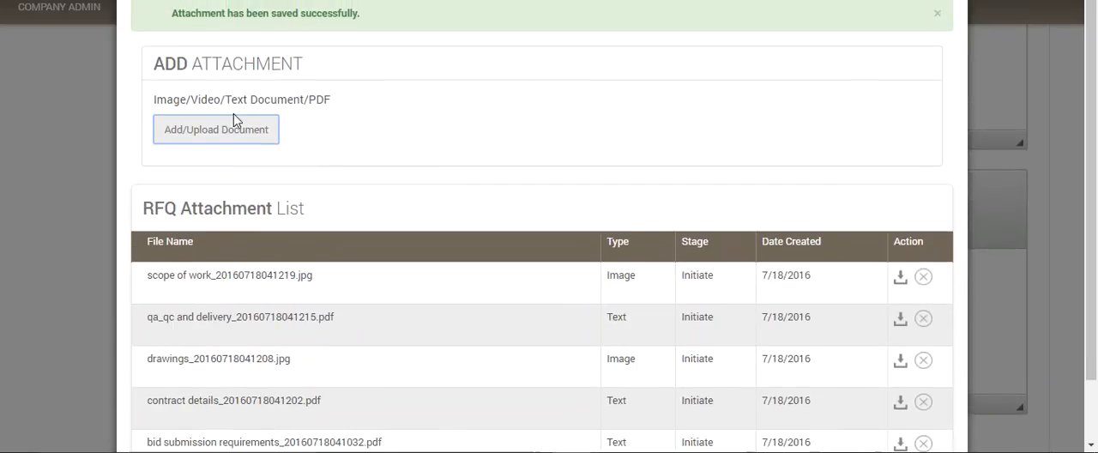
# Step: Add Terms and Conditions.pdf and Warehouse map.jpg to the RFQ, check the attachment list and close the attachment form
pyautogui.click(222, 132)
pyautogui.click(553, 151)
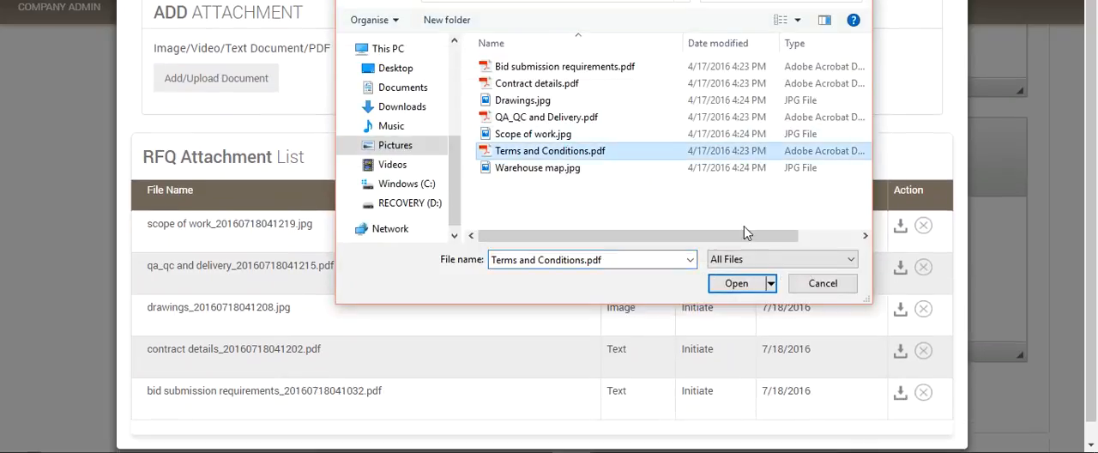
pyautogui.click(736, 283)
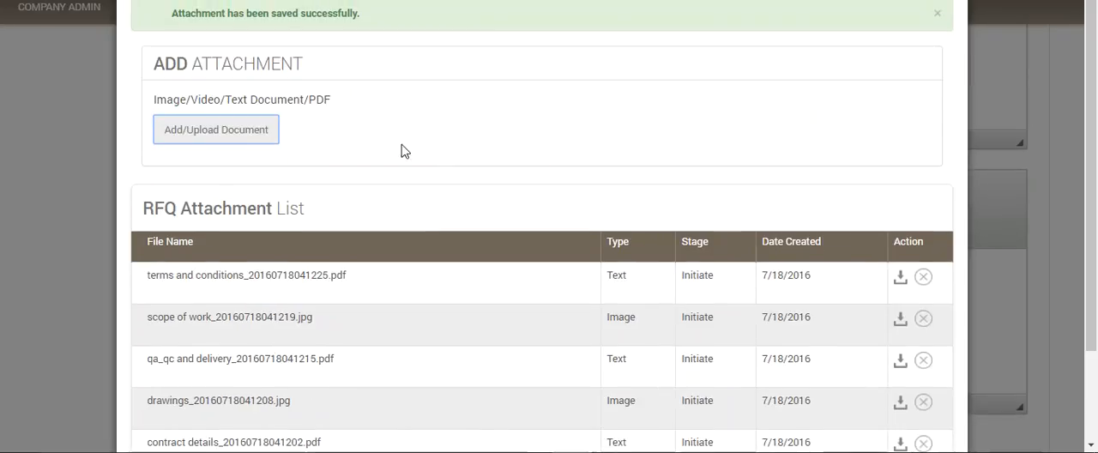
pyautogui.click(206, 132)
pyautogui.click(533, 169)
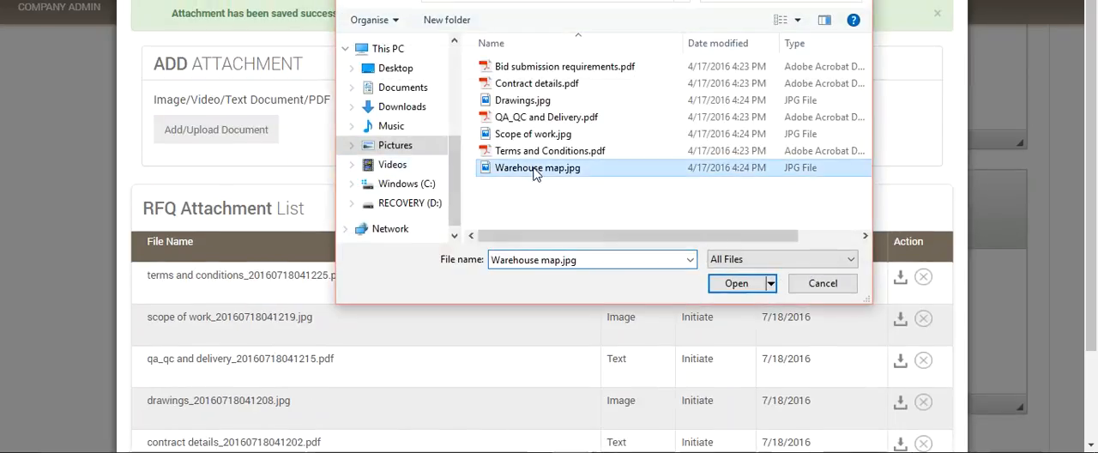
pyautogui.click(738, 284)
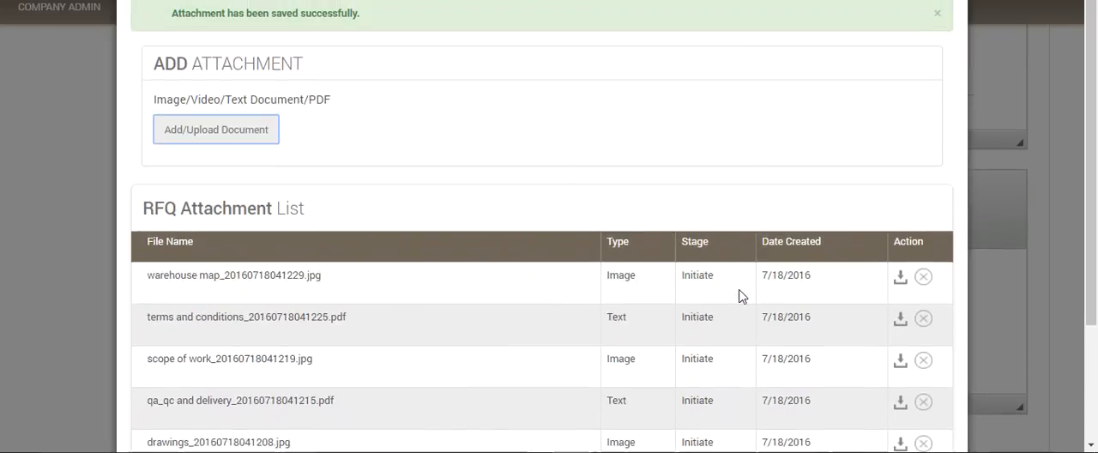
pyautogui.scroll(-3, 740, 295)
pyautogui.scroll(3, 738, 293)
pyautogui.scroll(-1, 949, 9)
pyautogui.scroll(-2, 890, 90)
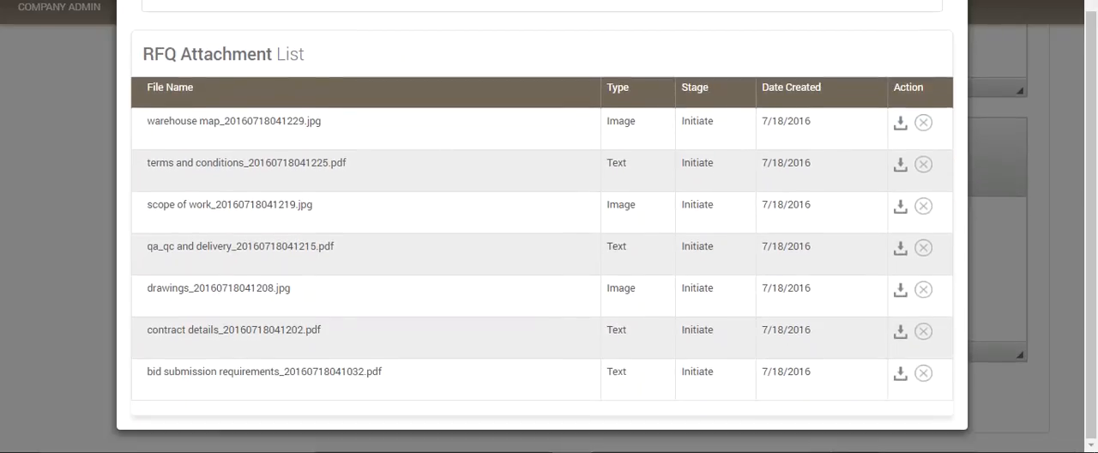
pyautogui.scroll(2, 892, 17)
pyautogui.click(949, 4)
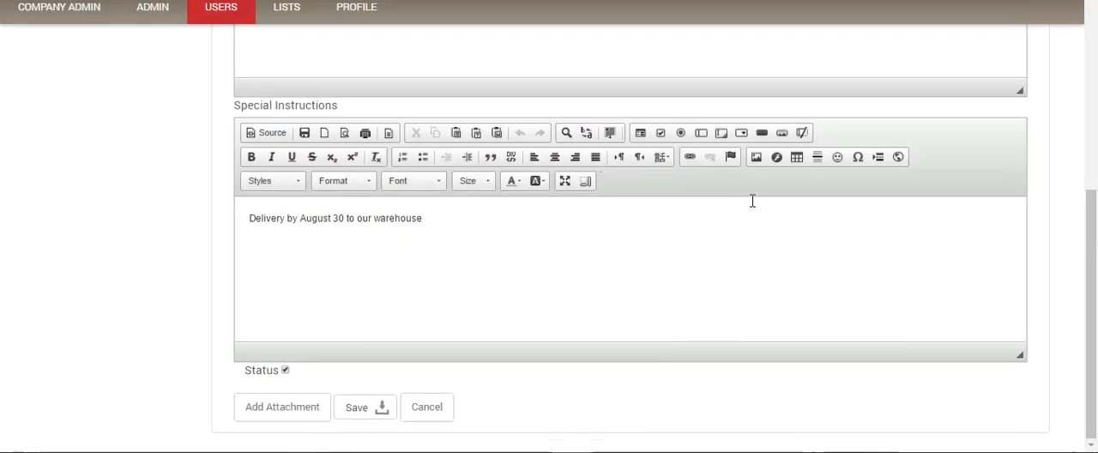
# Step: Open the detail view of the Mechanical refurbishment RFQ from the RFQ list and review its details, attachments, special instructions and terms
pyautogui.scroll(7, 752, 201)
pyautogui.click(51, 108)
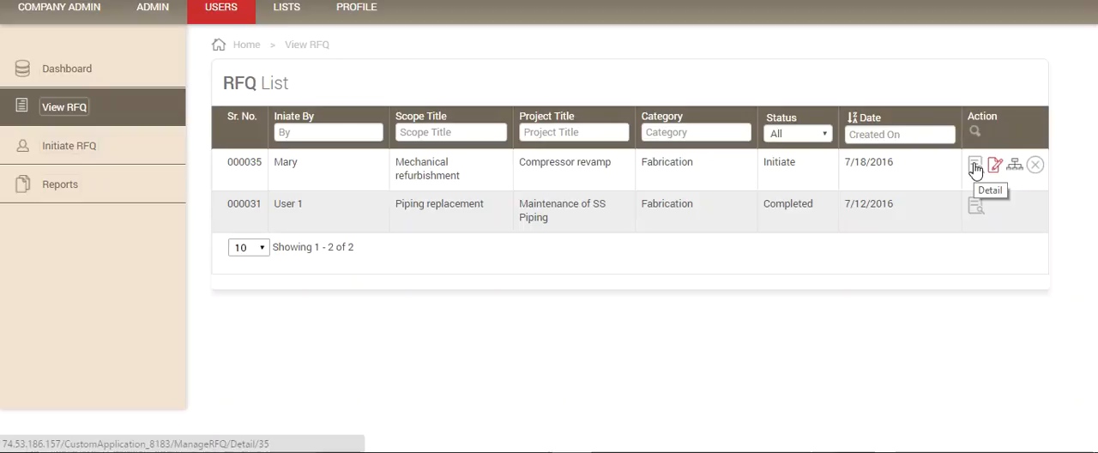
pyautogui.click(975, 167)
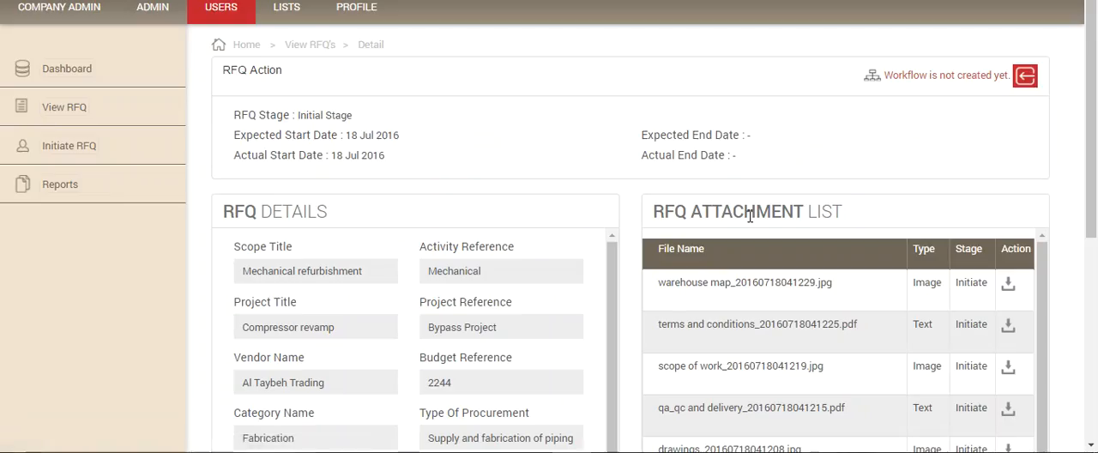
pyautogui.scroll(-3, 566, 206)
pyautogui.scroll(2, 720, 138)
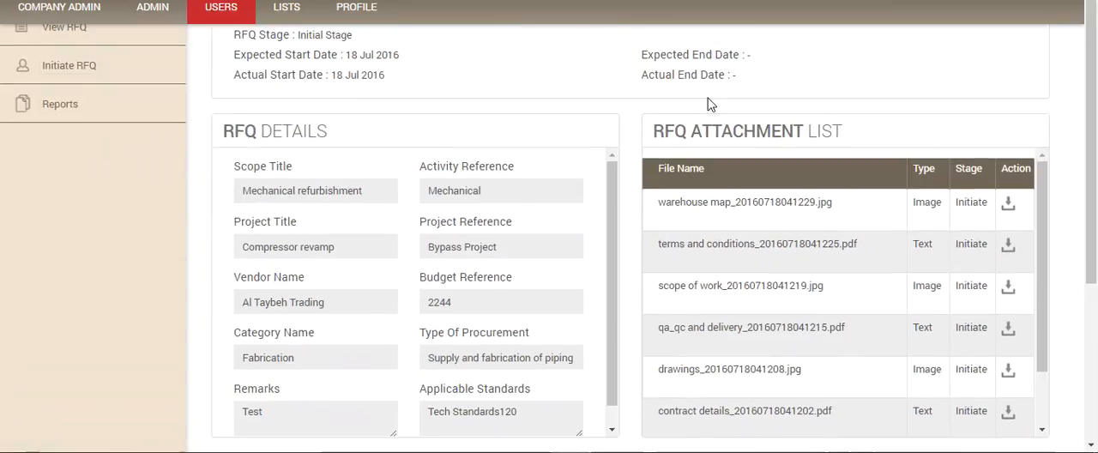
pyautogui.scroll(-4, 731, 216)
pyautogui.scroll(3, 504, 245)
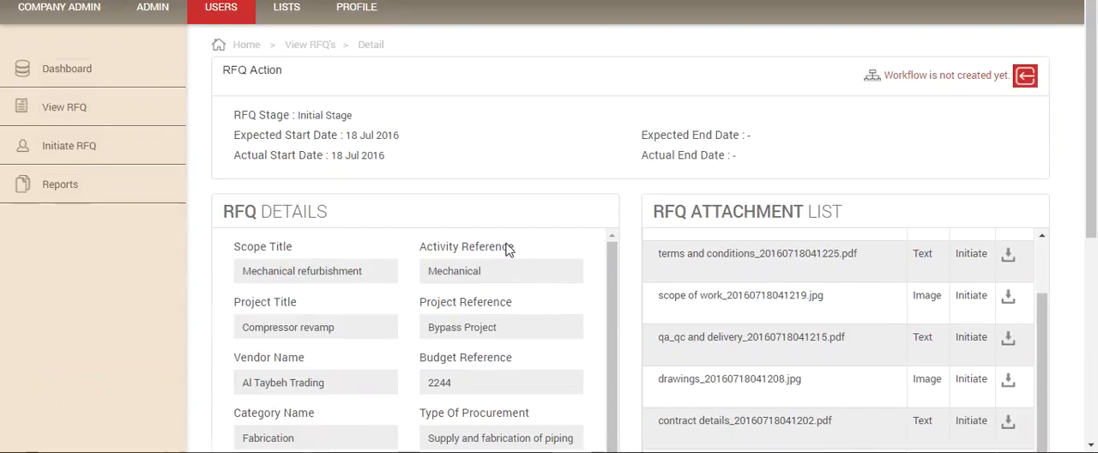
pyautogui.scroll(-6, 506, 248)
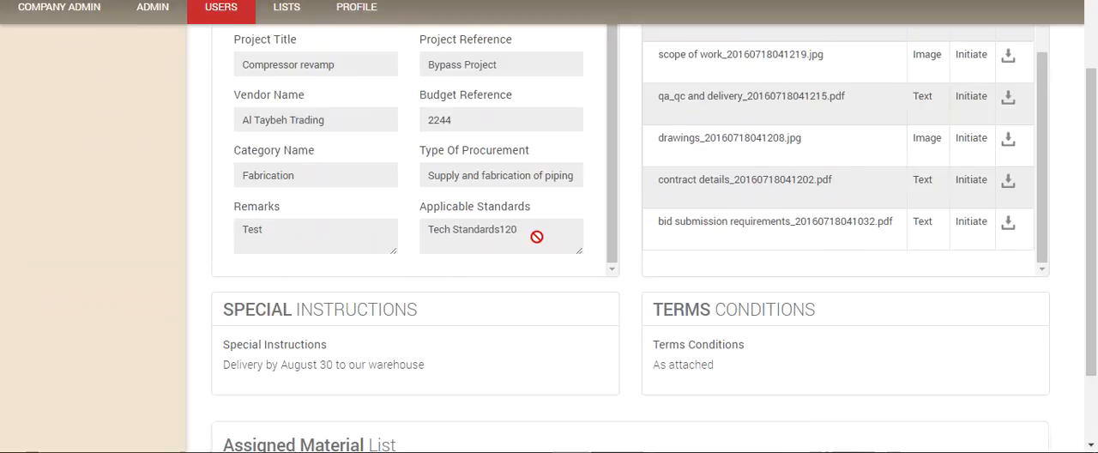
pyautogui.scroll(8, 564, 245)
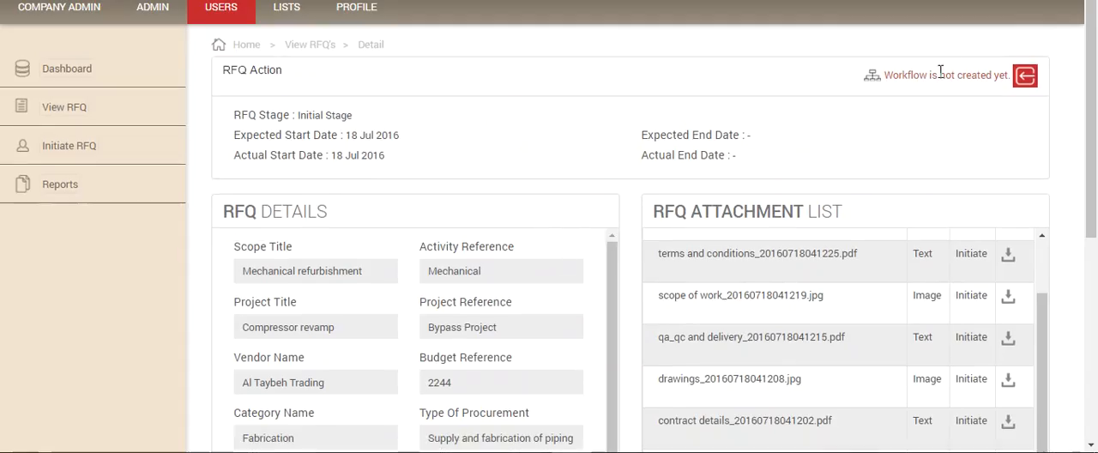
# Step: Open the workflow creation form for the Mechanical refurbishment RFQ and look through the available RFQ stages
pyautogui.click(872, 79)
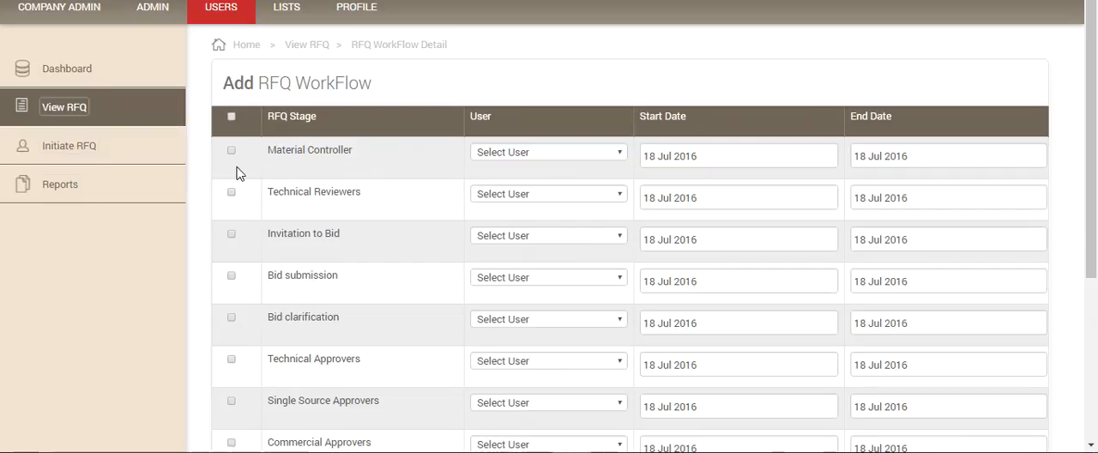
pyautogui.scroll(-1, 239, 170)
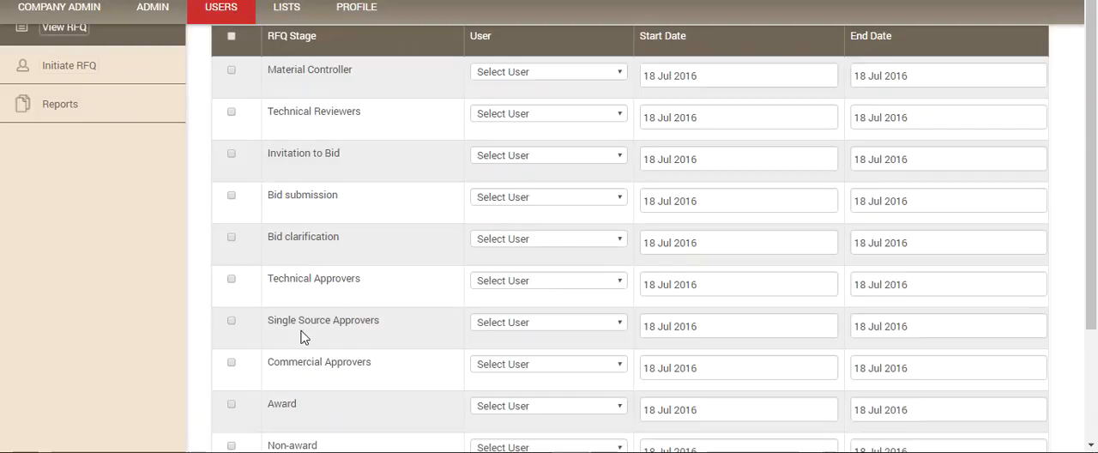
pyautogui.scroll(-2, 331, 355)
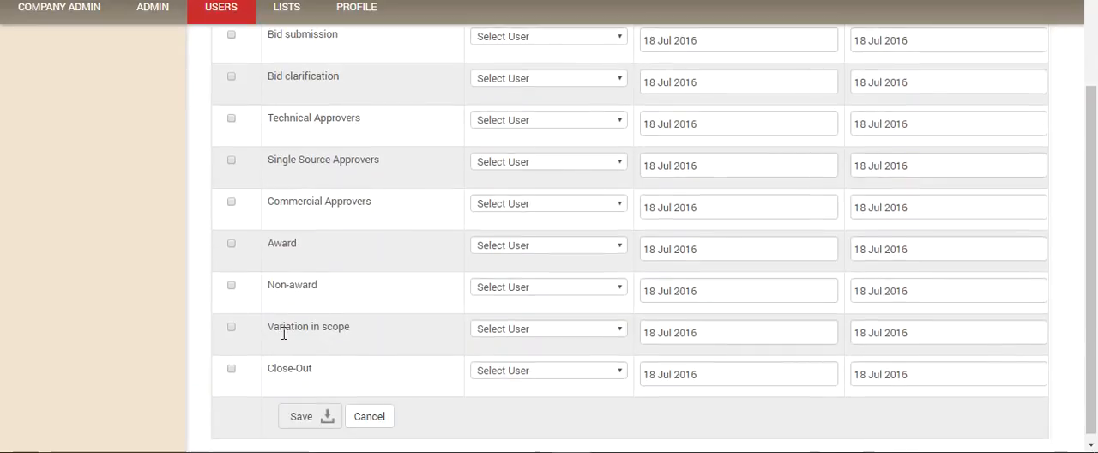
pyautogui.scroll(3, 315, 280)
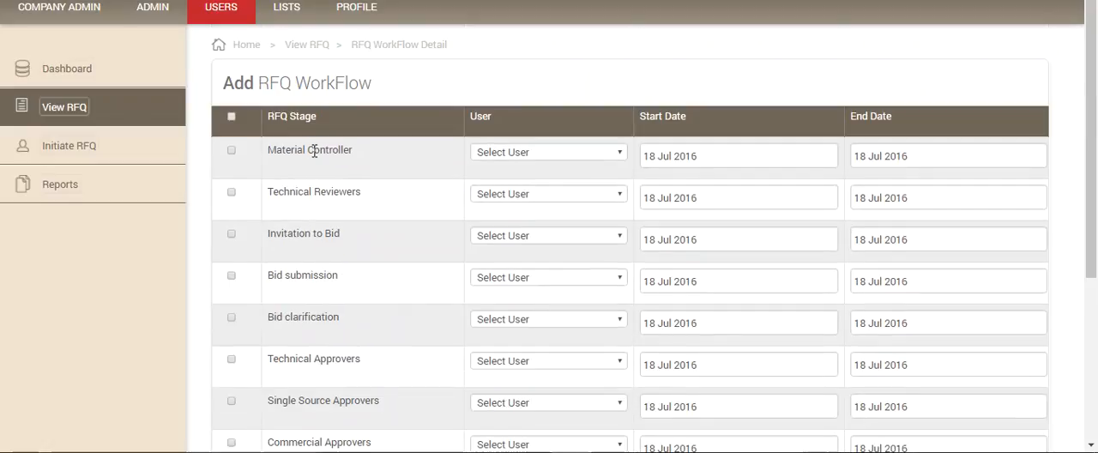
pyautogui.scroll(-1, 315, 155)
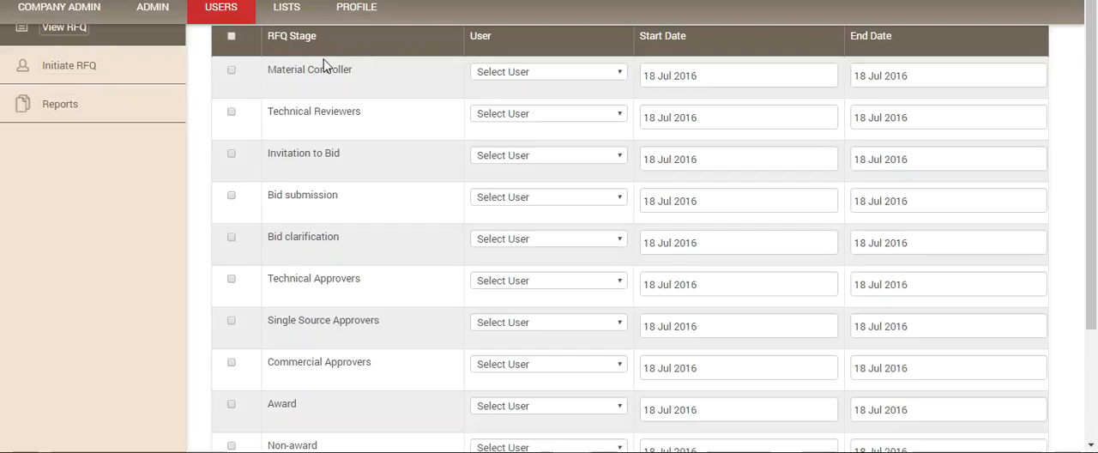
pyautogui.scroll(-2, 322, 187)
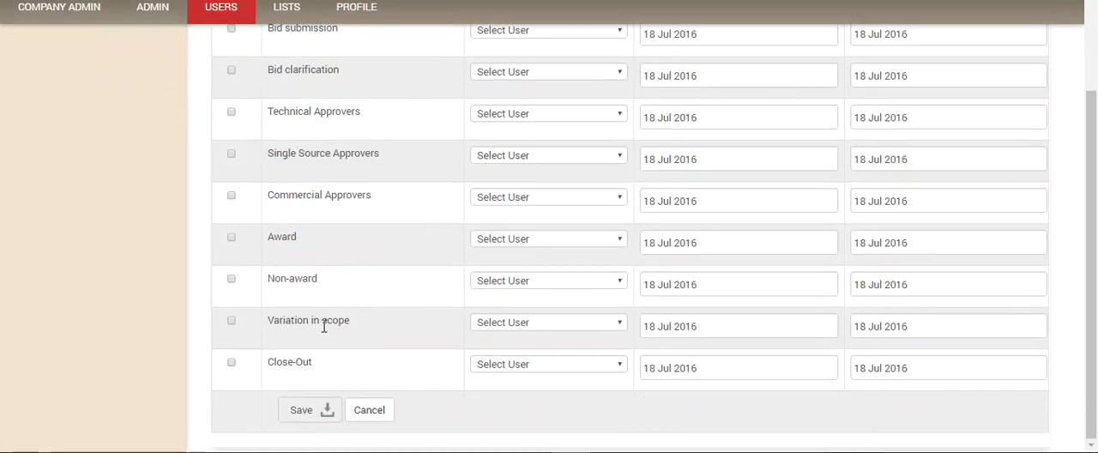
pyautogui.scroll(1, 301, 368)
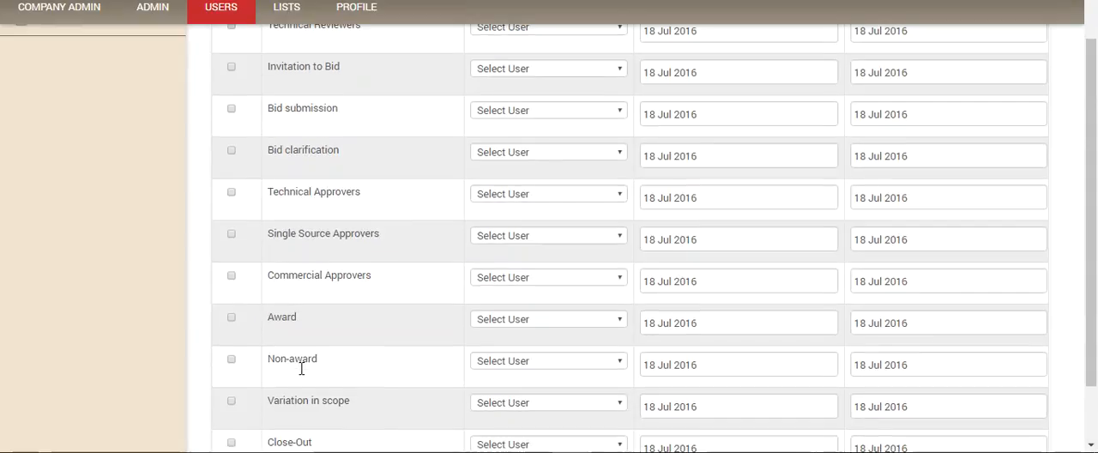
# Step: Select all RFQ workflow stages, then exclude Technical Approvers, Commercial Approvers and Non-award
pyautogui.scroll(1, 301, 373)
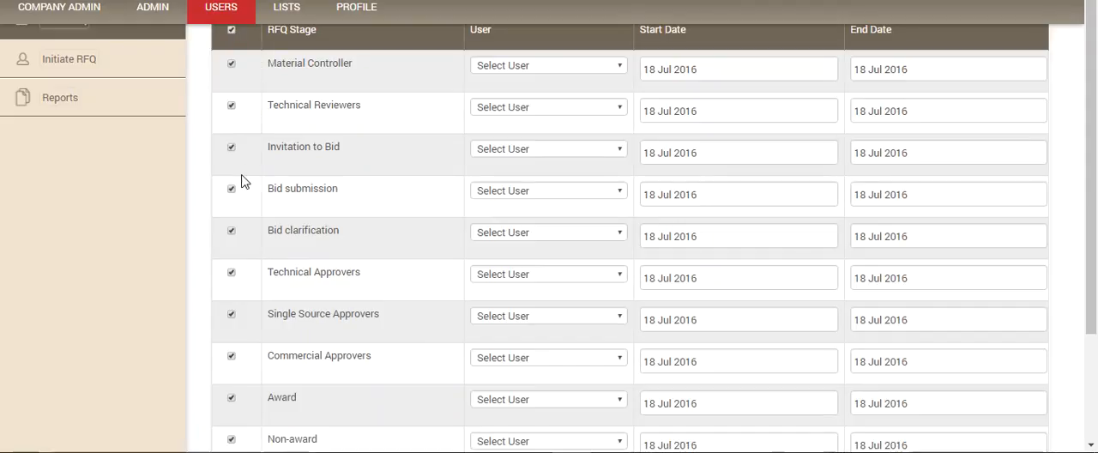
pyautogui.scroll(-2, 245, 258)
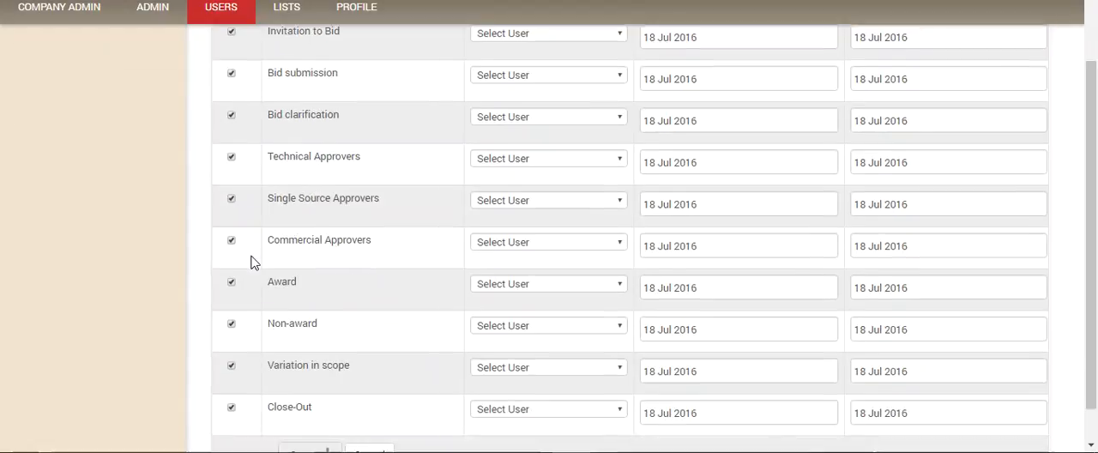
pyautogui.click(230, 112)
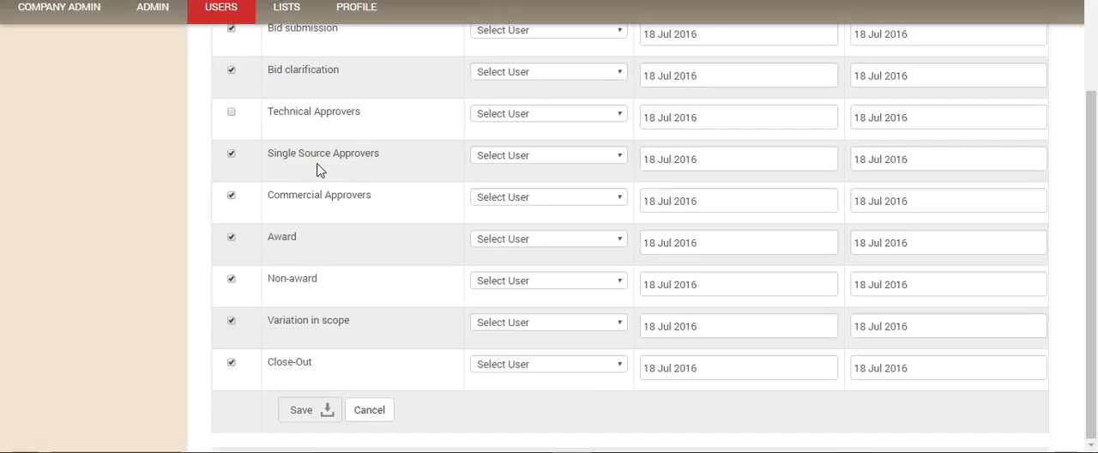
pyautogui.click(231, 195)
pyautogui.click(231, 279)
# Step: Review the workflow's stage selection together with the user, start date and end date fields of each stage
pyautogui.scroll(5, 357, 327)
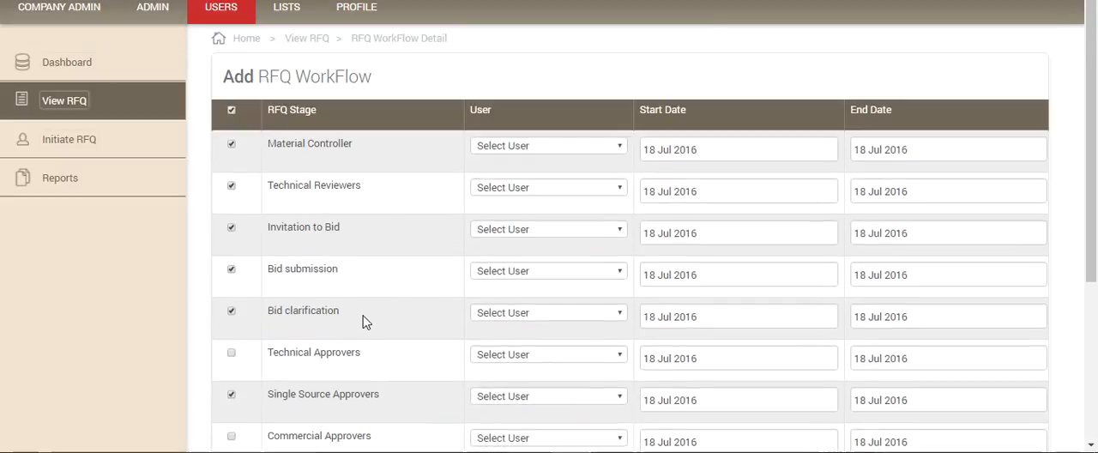
pyautogui.scroll(-2, 362, 322)
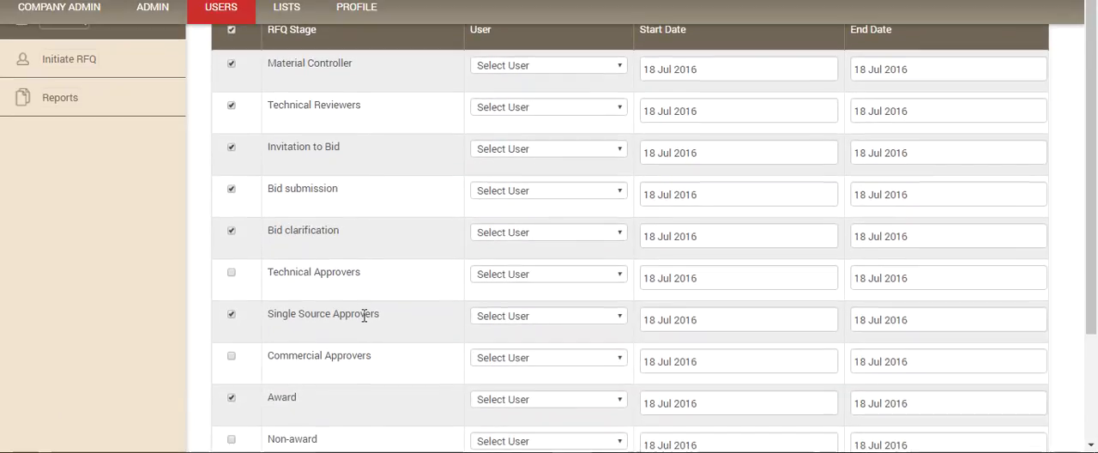
pyautogui.scroll(2, 364, 315)
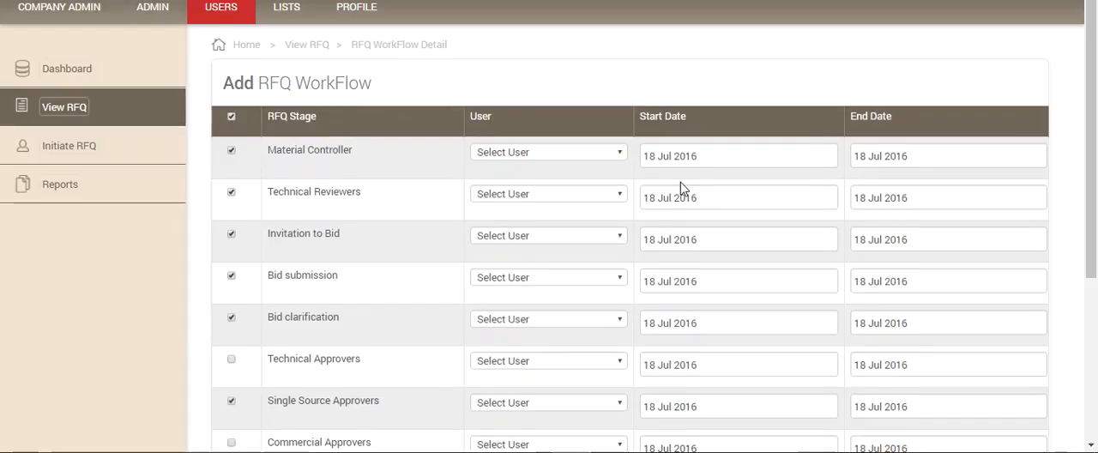
pyautogui.scroll(-4, 680, 182)
pyautogui.scroll(-2, 681, 191)
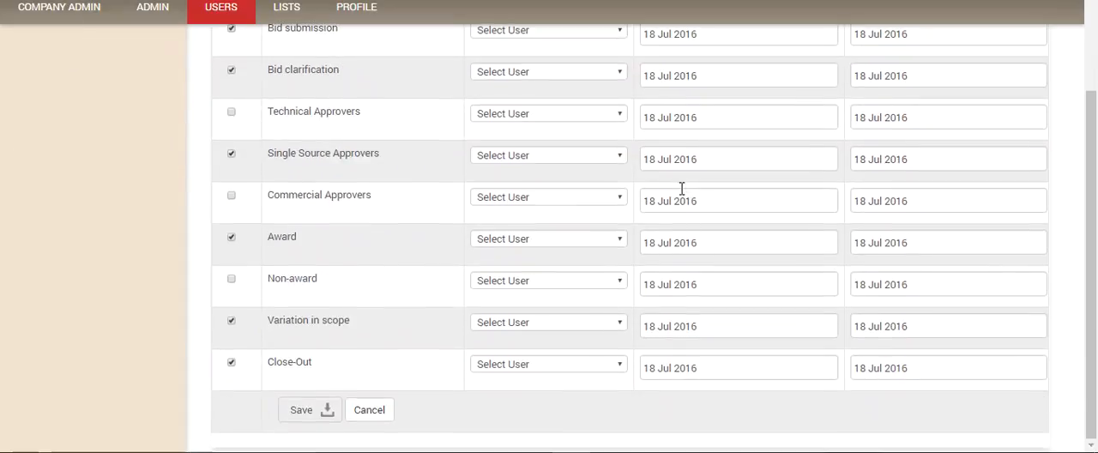
pyautogui.scroll(5, 680, 195)
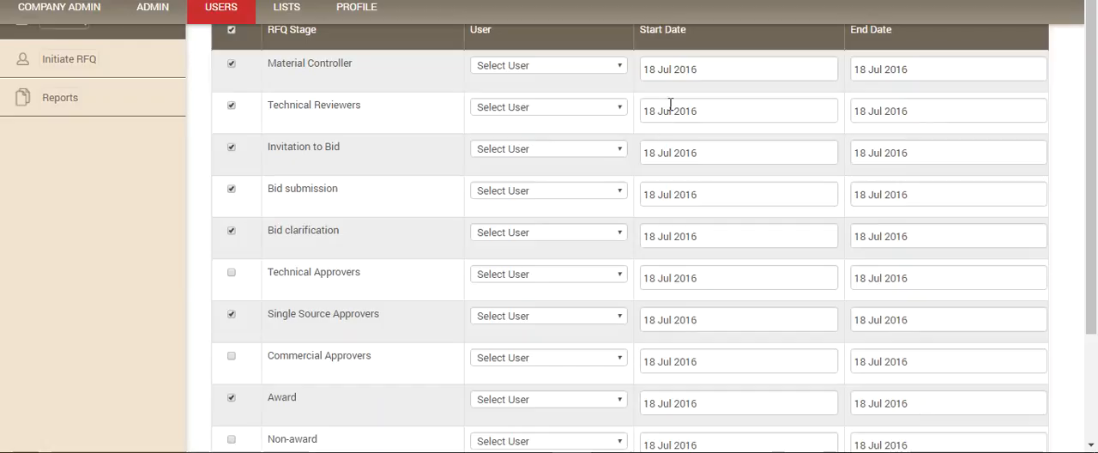
pyautogui.scroll(-3, 657, 105)
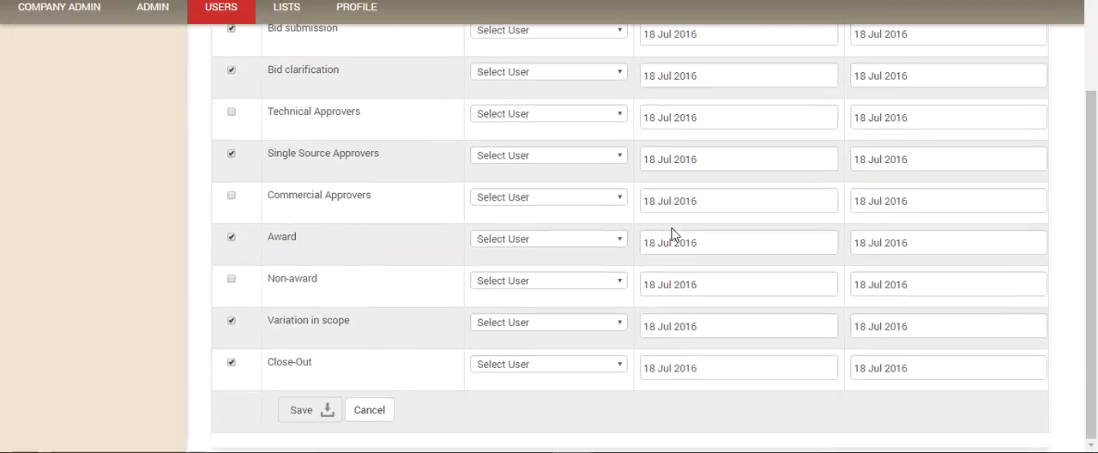
pyautogui.scroll(5, 672, 237)
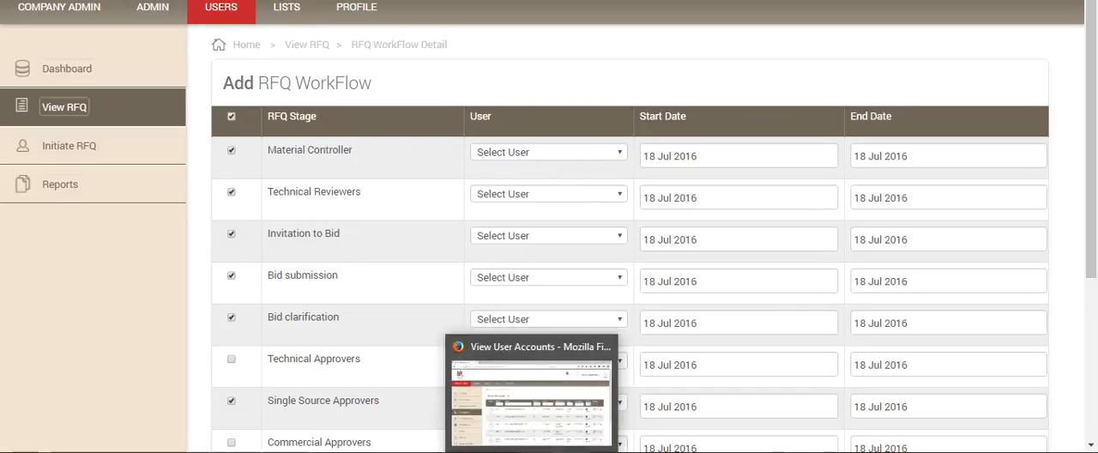
# Step: Switch to the View User Accounts page in Firefox and look through the company's accounts, departments and roles
pyautogui.click(528, 449)
pyautogui.scroll(-2, 443, 264)
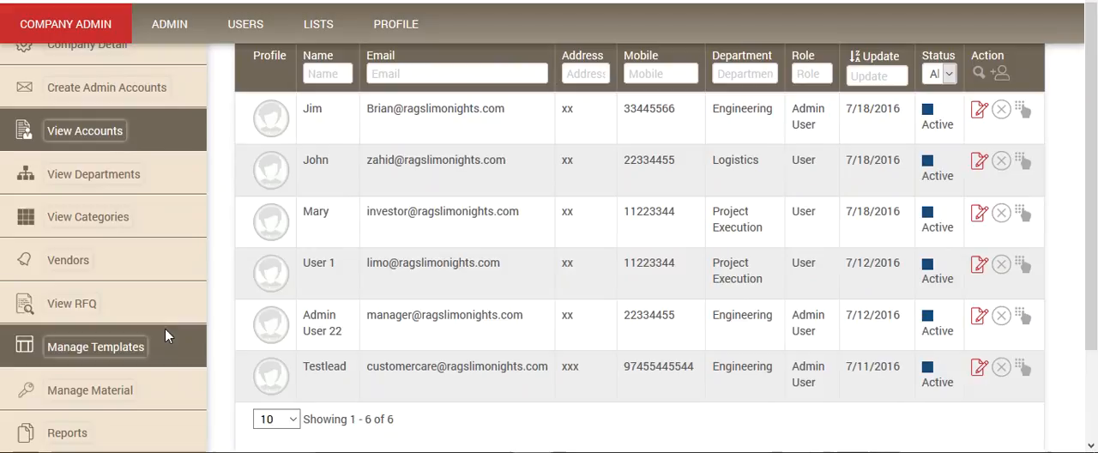
pyautogui.scroll(-1, 398, 176)
pyautogui.scroll(-1, 399, 175)
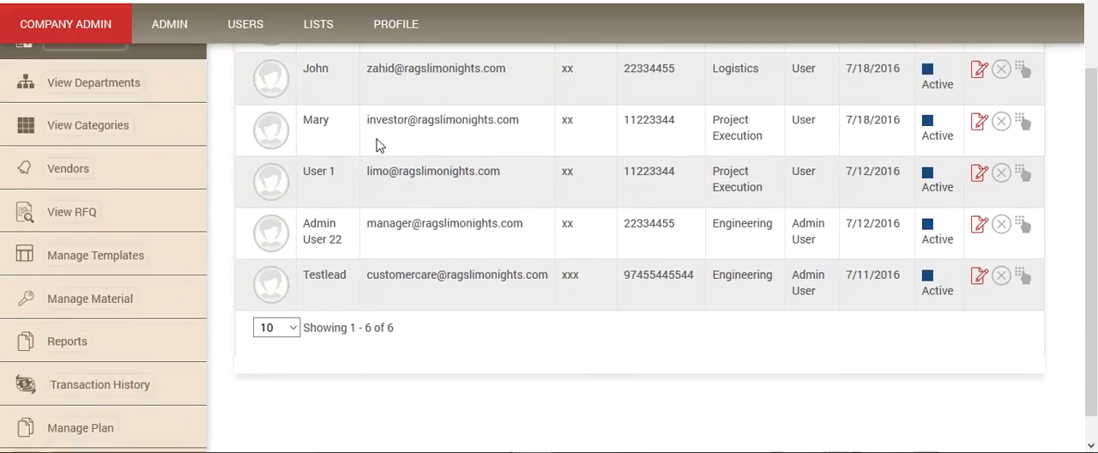
# Step: Run the User Permission Report for the Logistics department's user, review the permissions and close the report
pyautogui.scroll(-1, 174, 344)
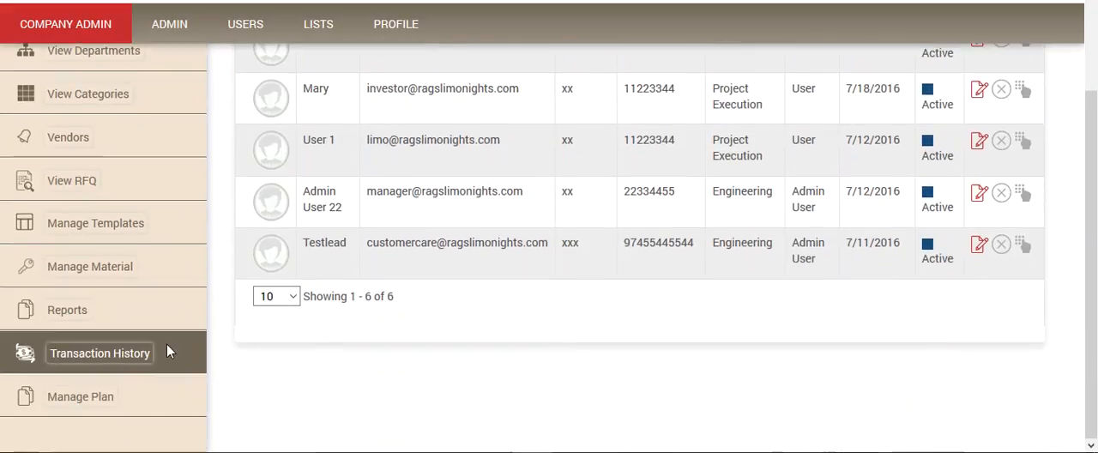
pyautogui.click(179, 302)
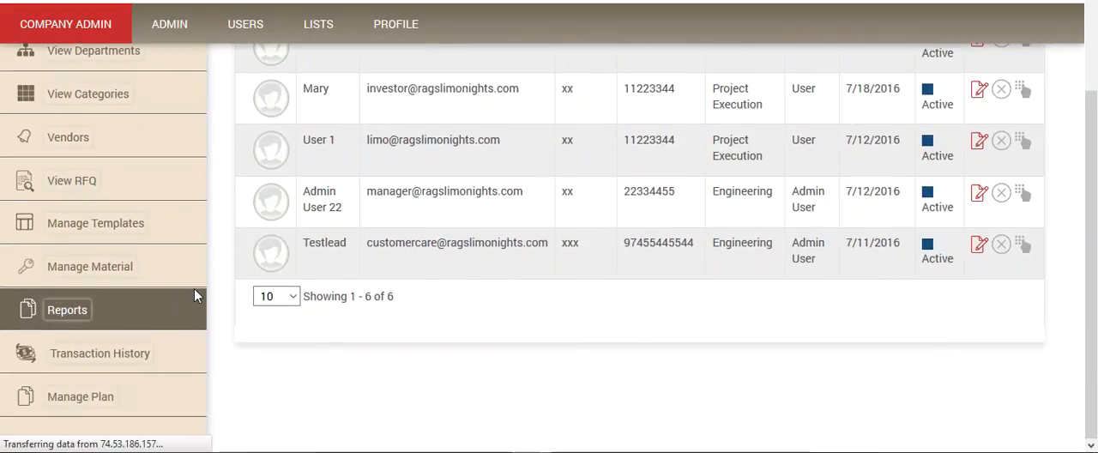
pyautogui.scroll(-3, 223, 291)
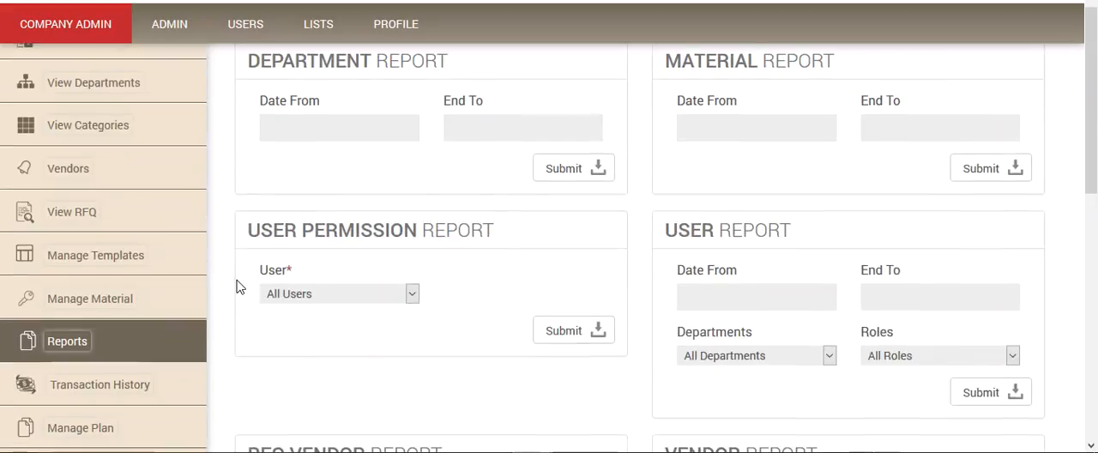
pyautogui.click(412, 293)
pyautogui.click(322, 375)
pyautogui.click(572, 335)
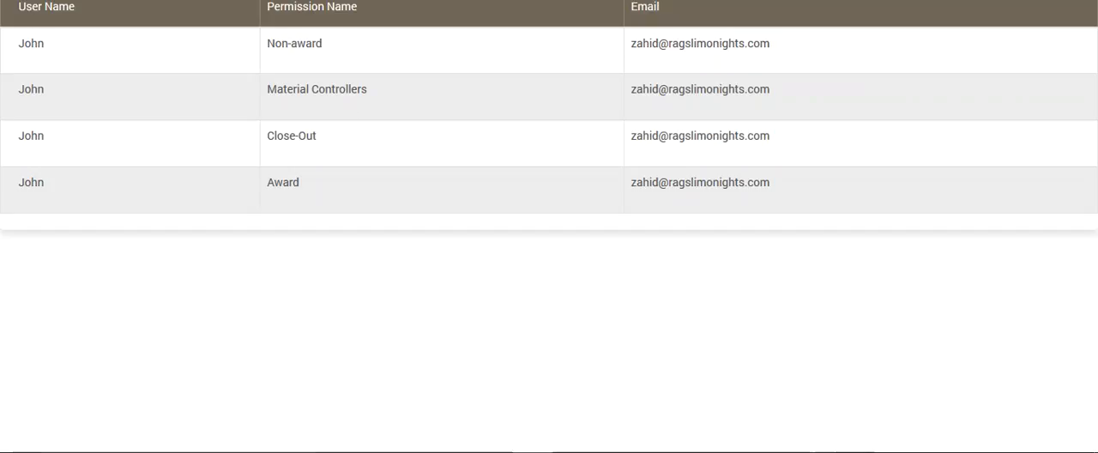
pyautogui.hotkey('ctrl', 'w')
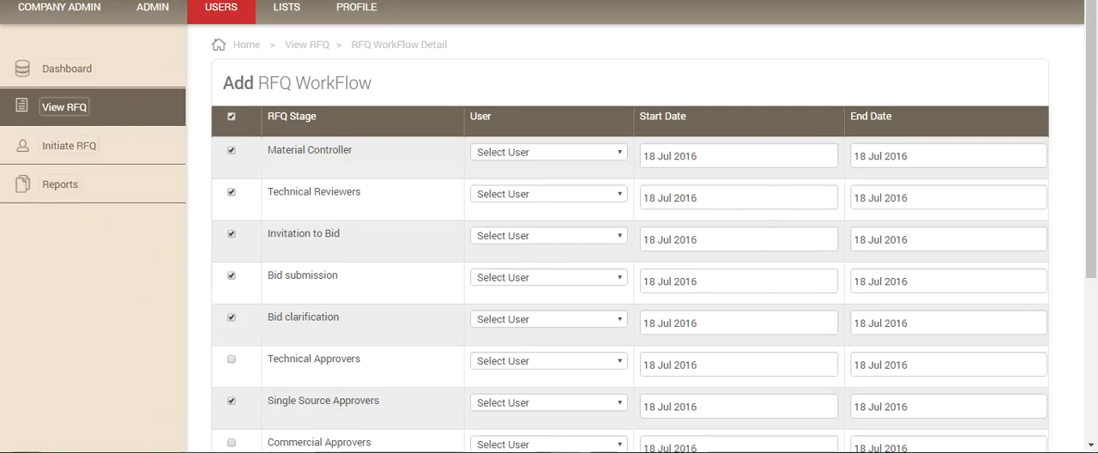
# Step: In the Add RFQ WorkFlow form, assign the Logistics user to Material Controller and the available non-admin user to Technical Reviewers
pyautogui.click(623, 155)
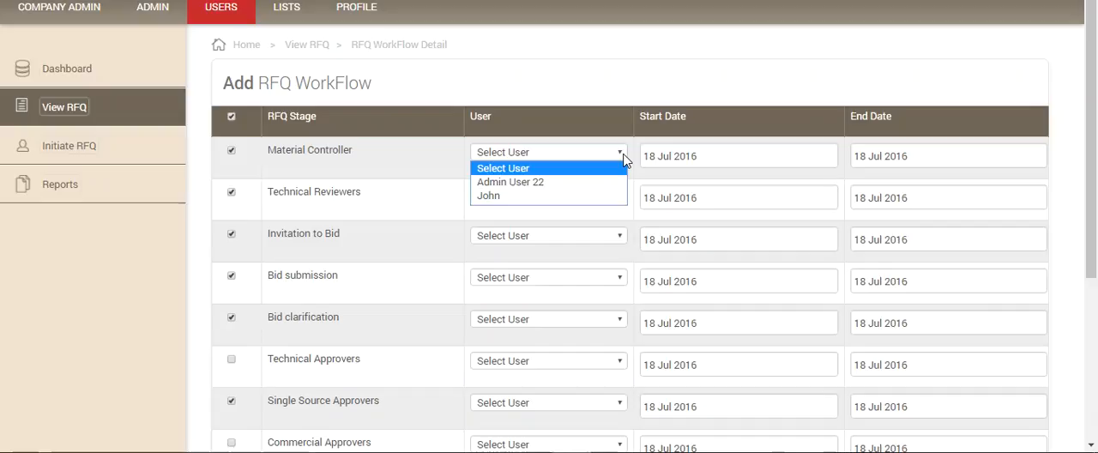
pyautogui.click(566, 195)
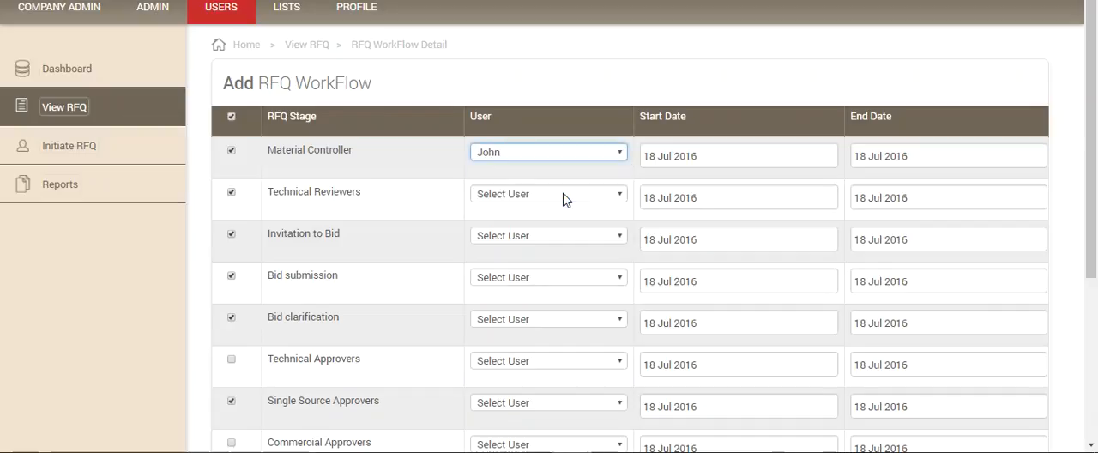
pyautogui.click(622, 197)
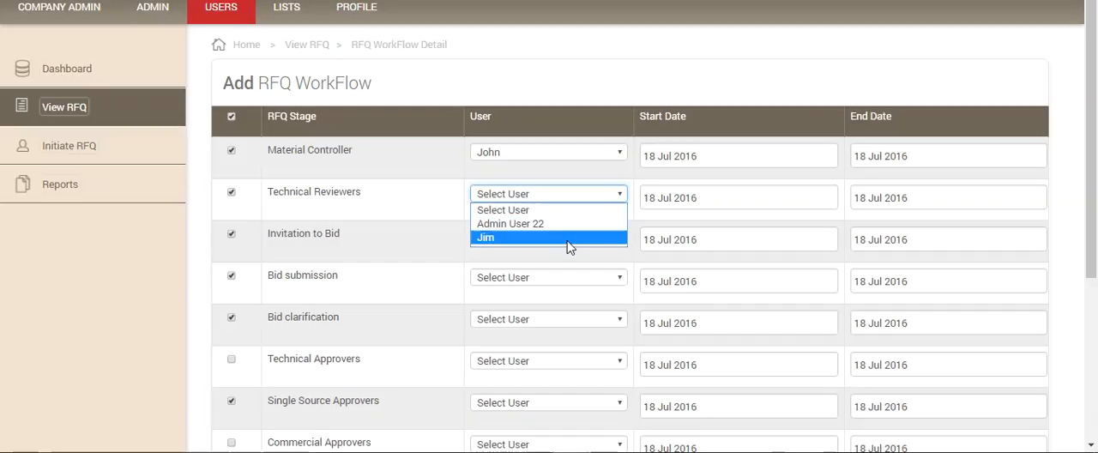
pyautogui.click(570, 247)
# Step: Assign the user who initiated the RFQ to the Invitation to Bid, Bid submission and Bid clarification stages
pyautogui.click(620, 237)
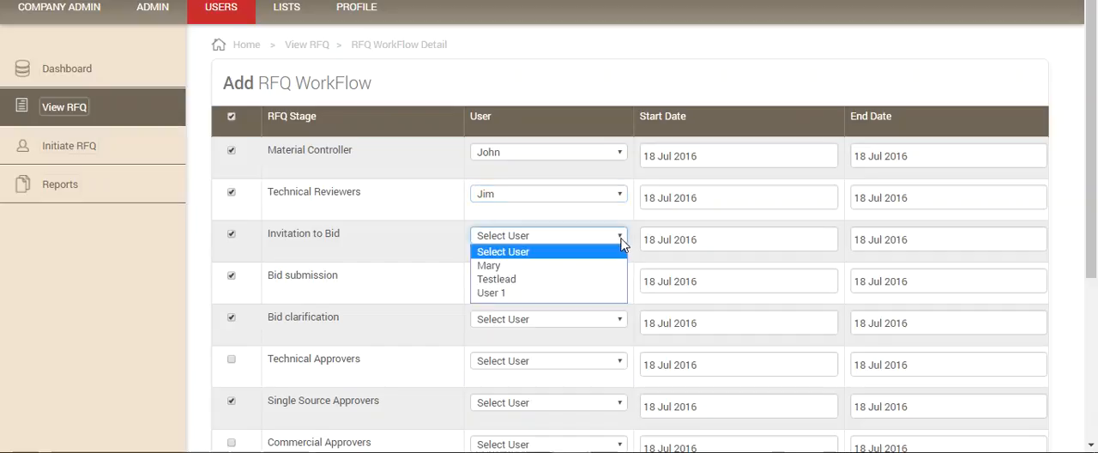
pyautogui.click(576, 273)
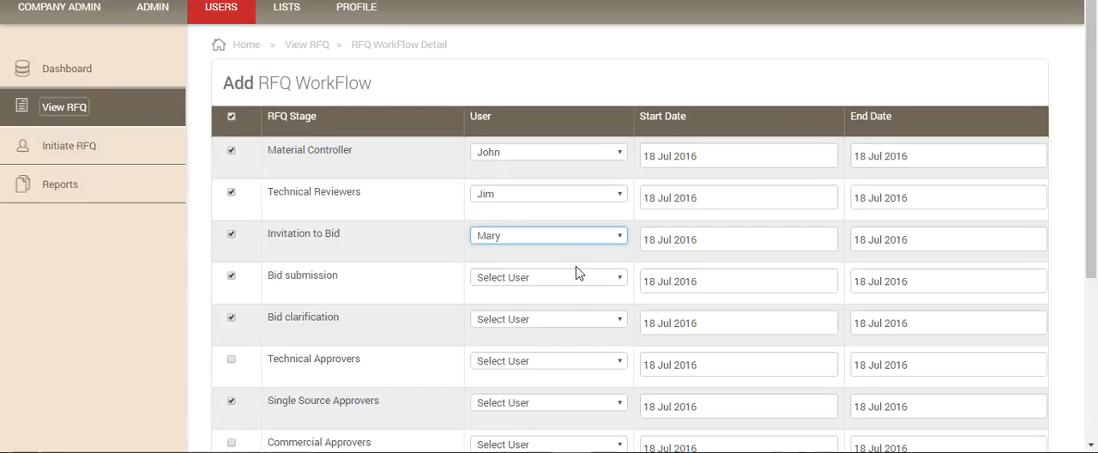
pyautogui.click(621, 280)
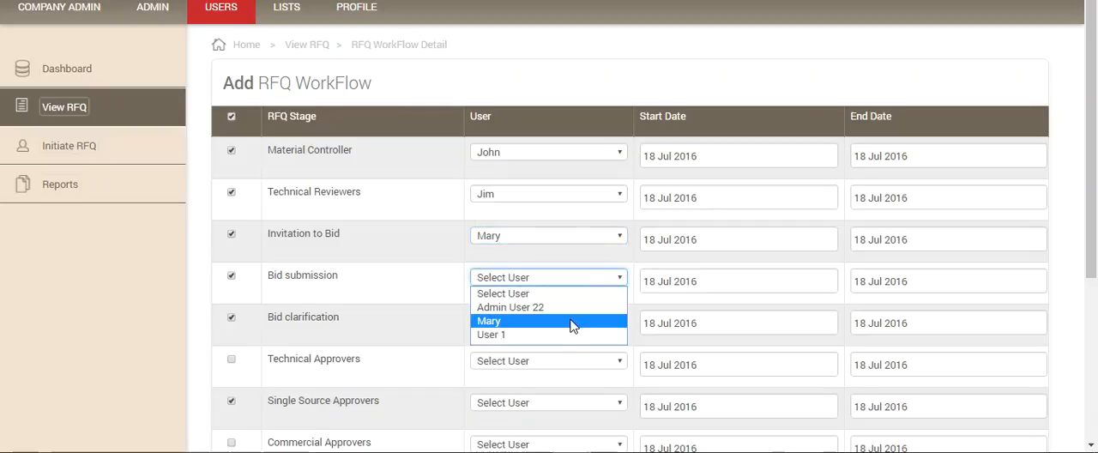
pyautogui.click(572, 322)
pyautogui.click(621, 321)
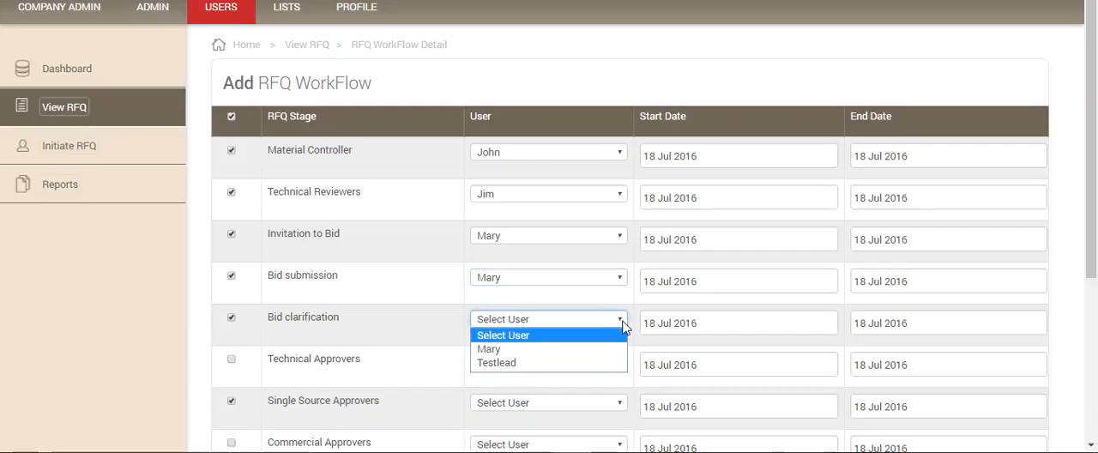
pyautogui.click(576, 349)
# Step: Assign the available non-admin user to the Single Source Approvers stage
pyautogui.scroll(-2, 577, 354)
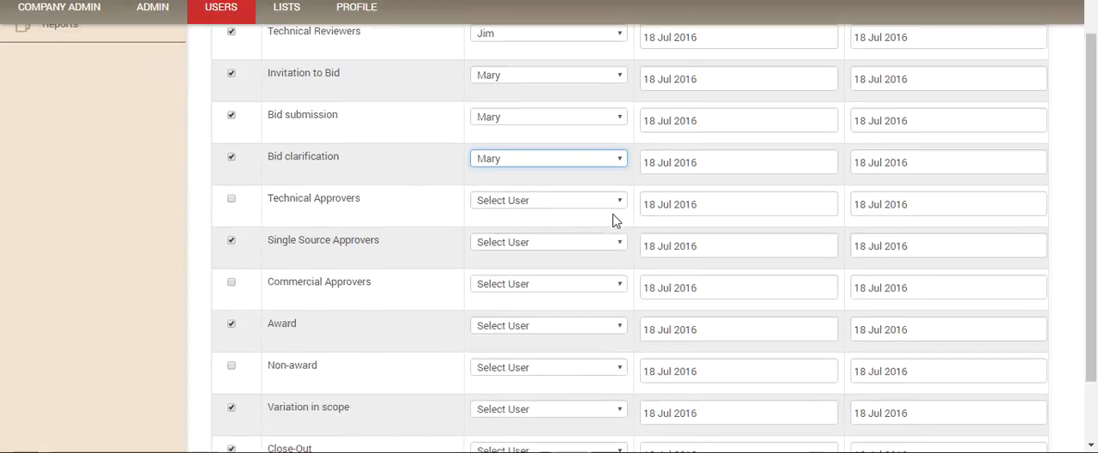
pyautogui.click(618, 242)
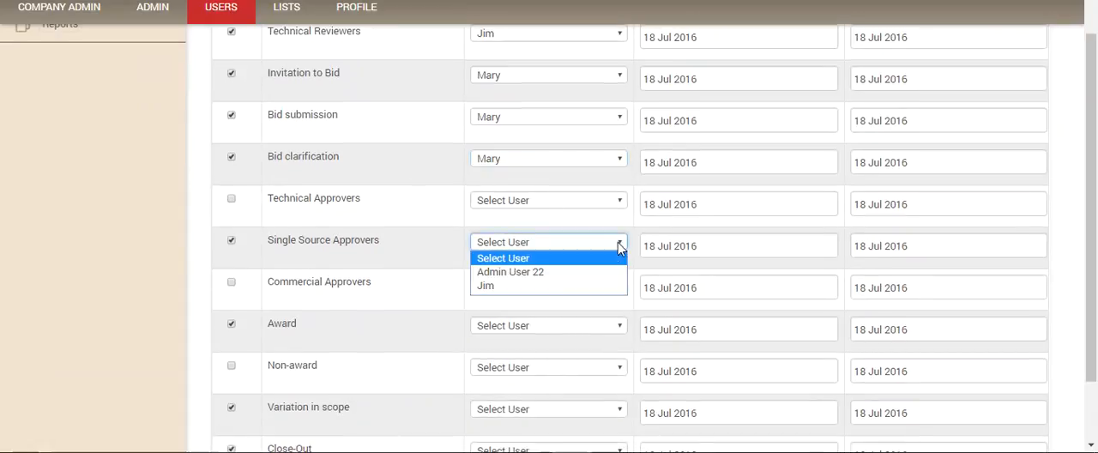
pyautogui.click(526, 286)
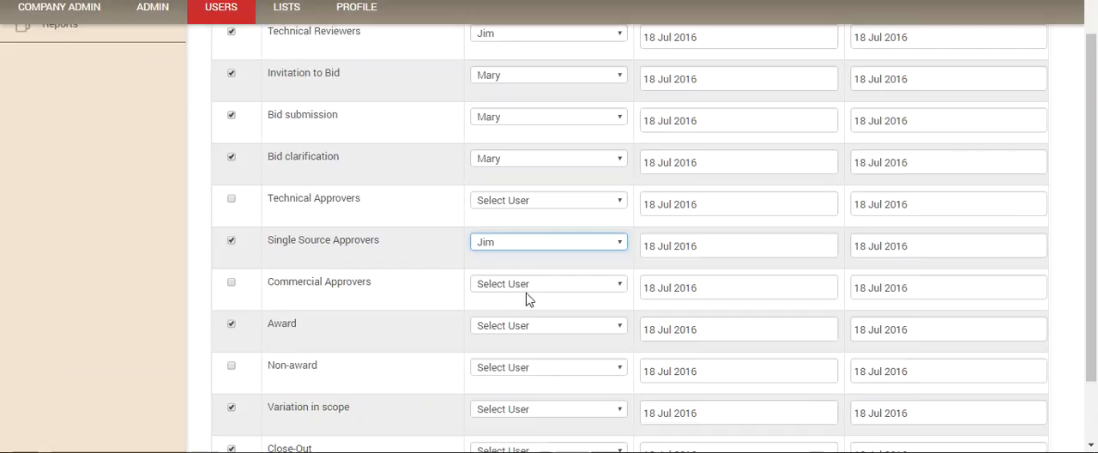
pyautogui.click(621, 290)
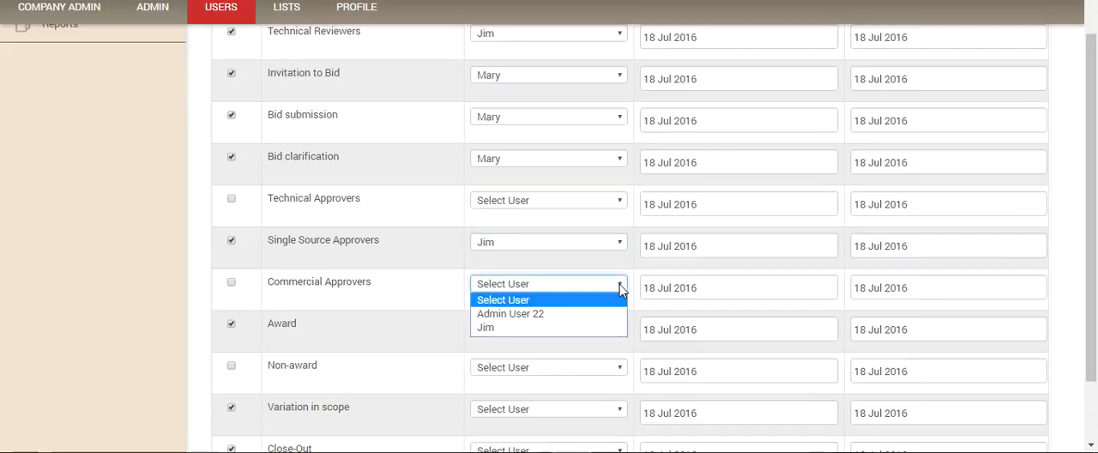
pyautogui.click(564, 331)
pyautogui.scroll(-2, 564, 328)
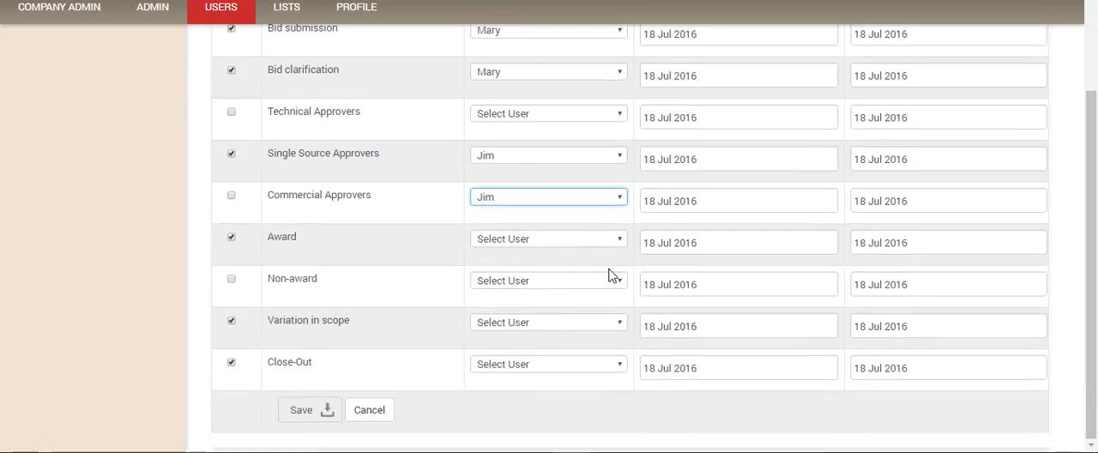
pyautogui.click(622, 199)
pyautogui.click(560, 216)
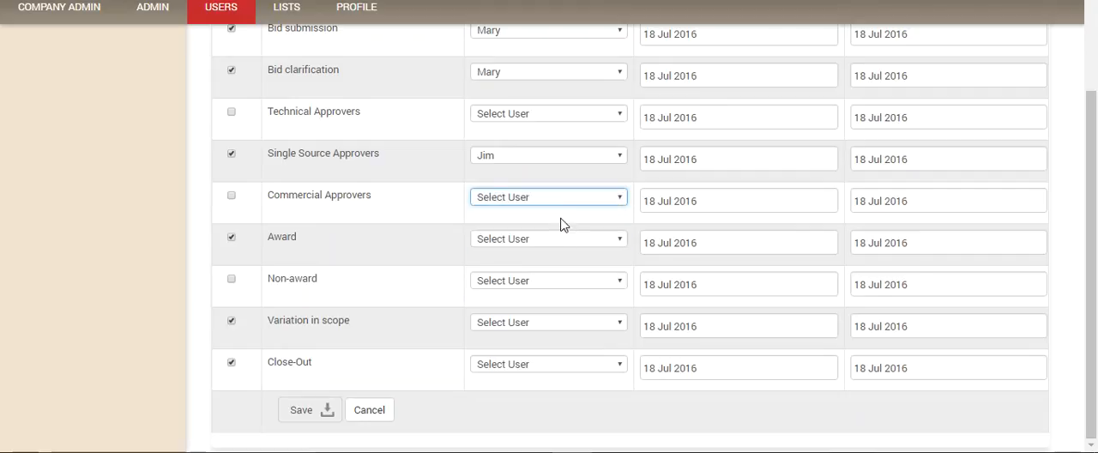
# Step: Assign the Logistics user to the Award, Non-award and Close-Out stages, and the RFQ's initiator to Variation in scope
pyautogui.click(621, 241)
pyautogui.click(556, 282)
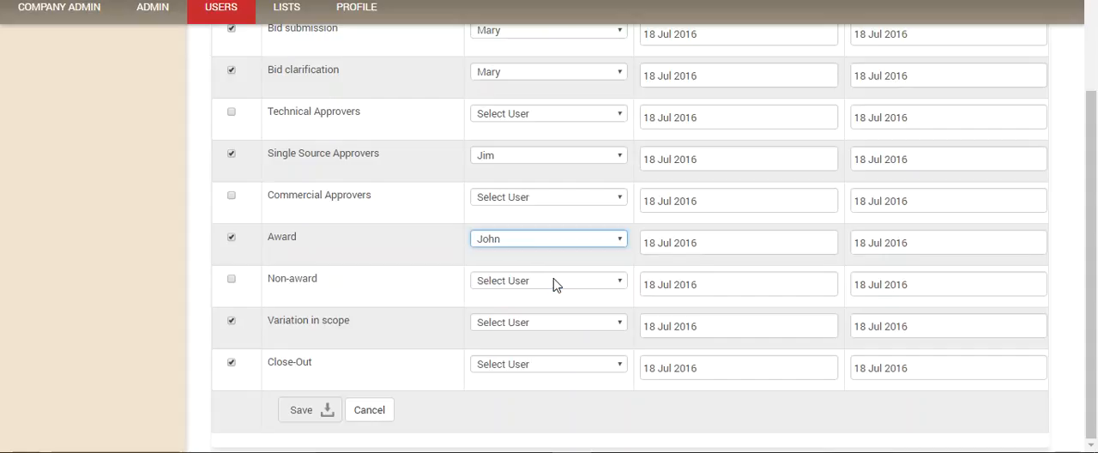
pyautogui.click(620, 281)
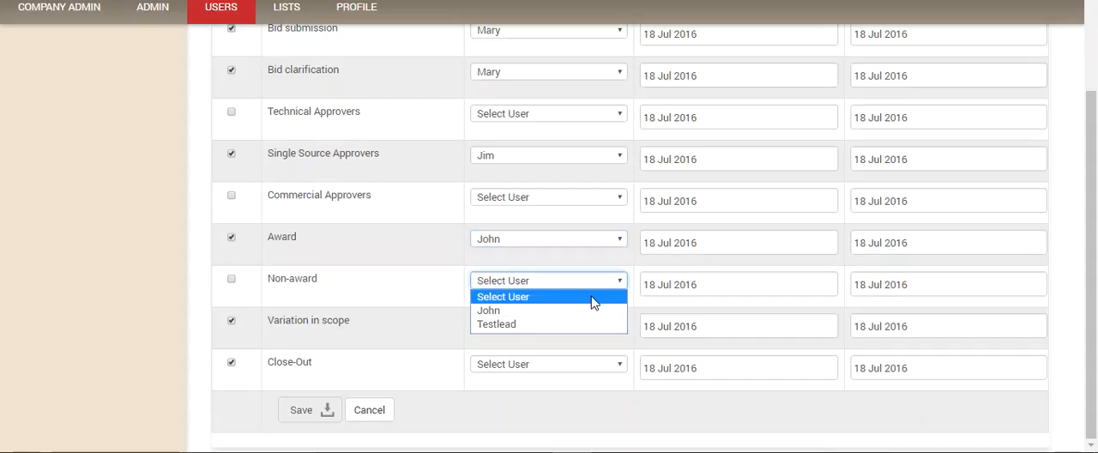
pyautogui.click(554, 315)
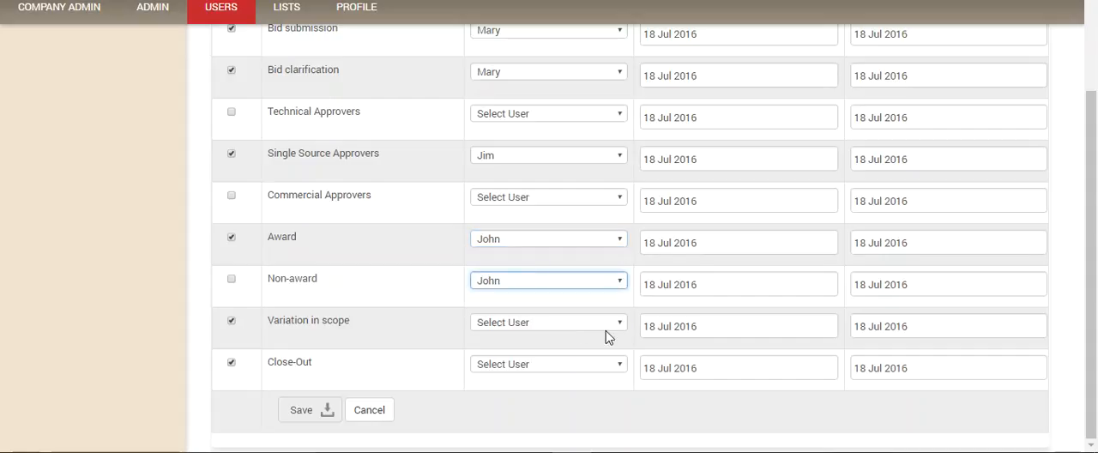
pyautogui.click(621, 323)
pyautogui.click(564, 360)
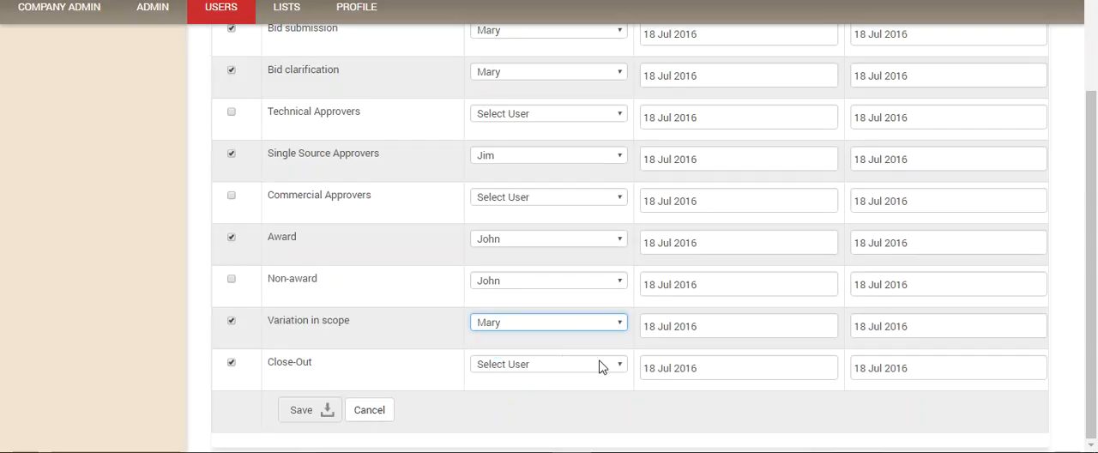
pyautogui.click(619, 365)
pyautogui.click(562, 394)
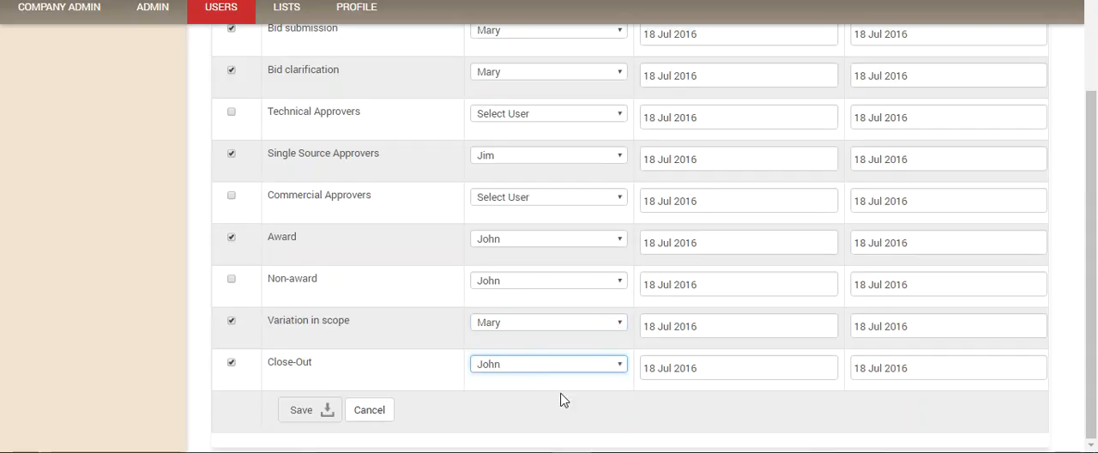
# Step: Clear the user assignment of the excluded Non-award stage
pyautogui.scroll(3, 509, 353)
pyautogui.scroll(-3, 518, 342)
pyautogui.click(620, 283)
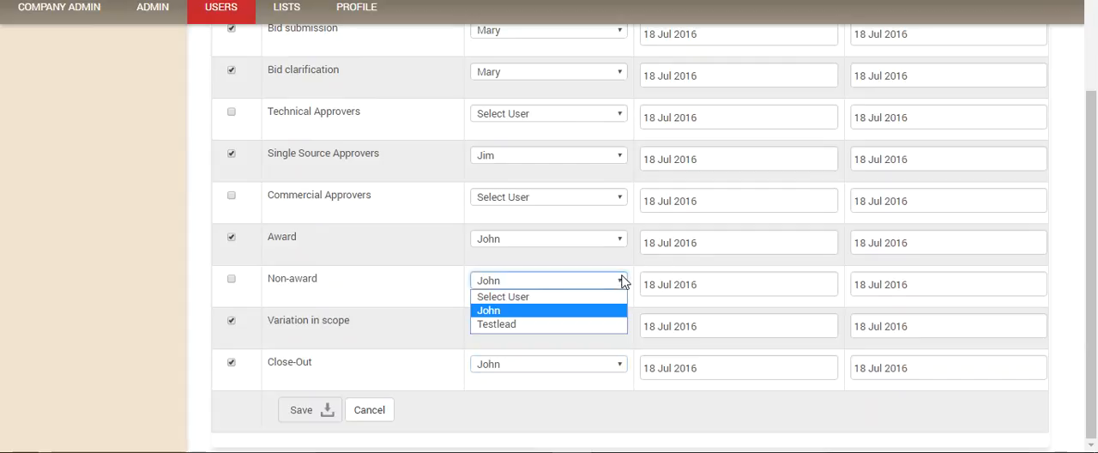
pyautogui.click(549, 298)
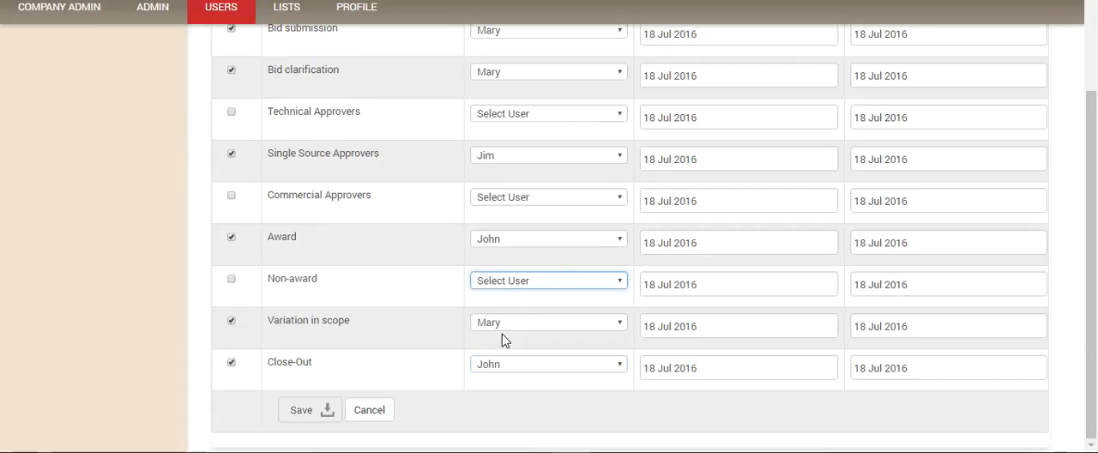
# Step: Review the workflow's user assignments and dates, then switch to the company admin site in Firefox and open the user accounts list
pyautogui.scroll(3, 556, 215)
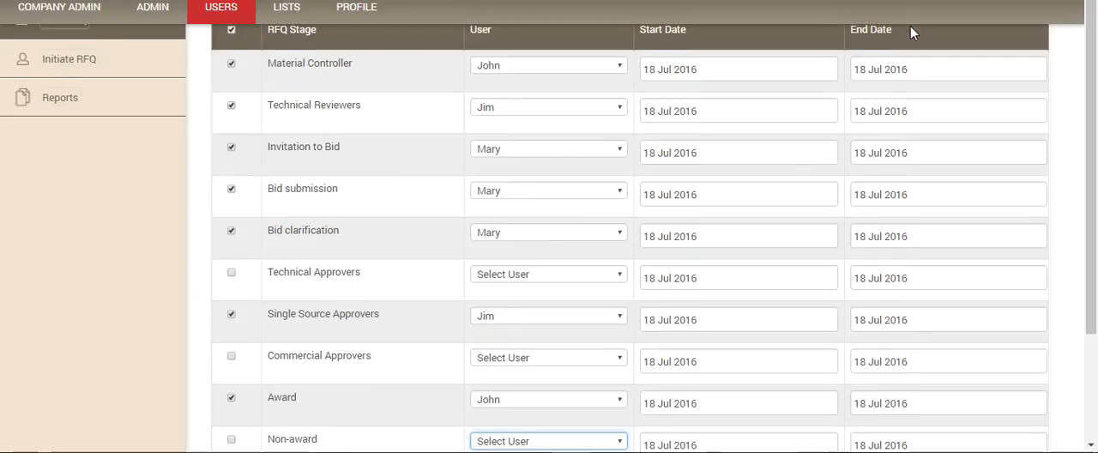
pyautogui.scroll(2, 912, 37)
pyautogui.scroll(-2, 909, 86)
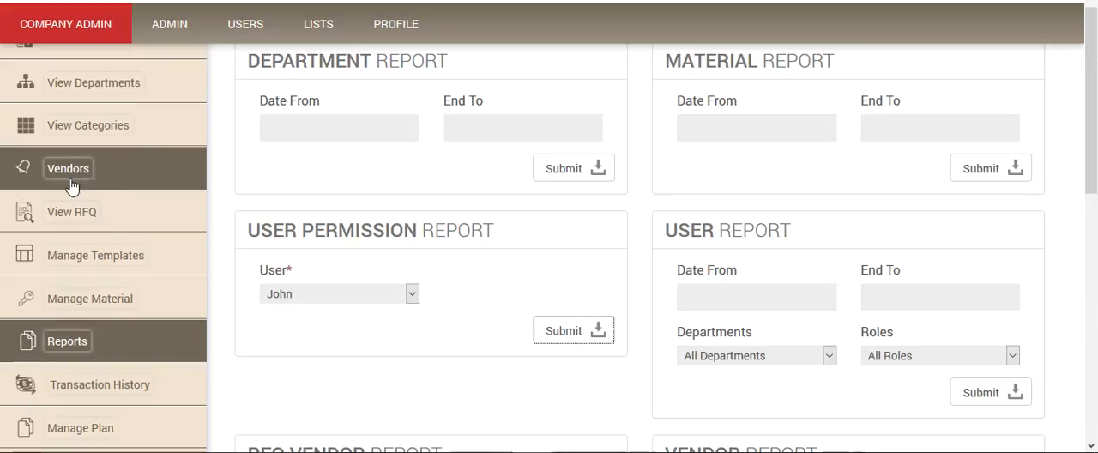
pyautogui.scroll(4, 82, 189)
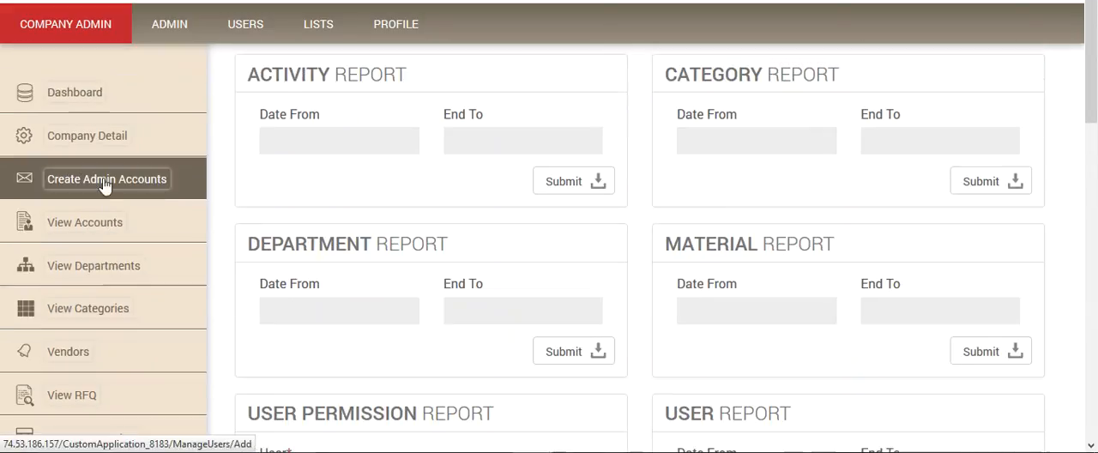
pyautogui.click(139, 222)
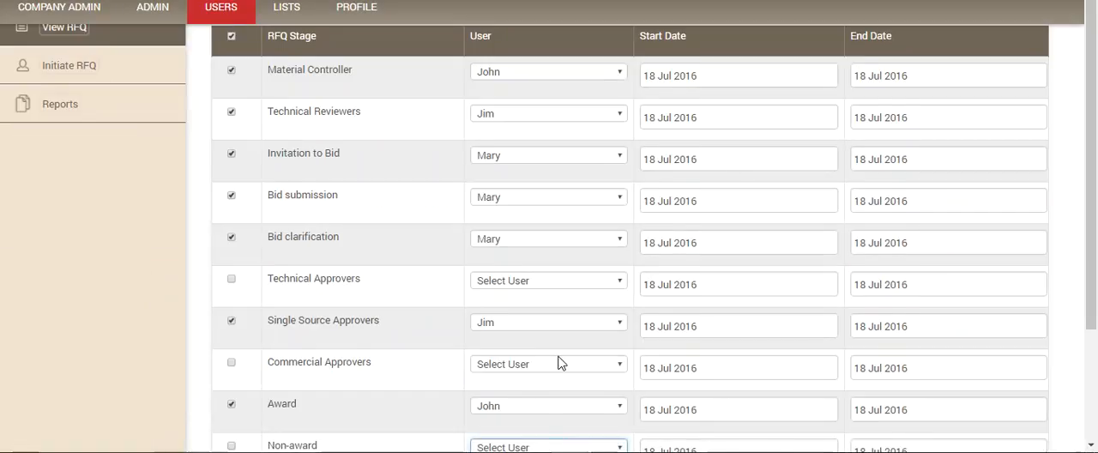
# Step: Save the Mechanical refurbishment RFQ's workflow from the Add RFQ WorkFlow form
pyautogui.scroll(-3, 558, 362)
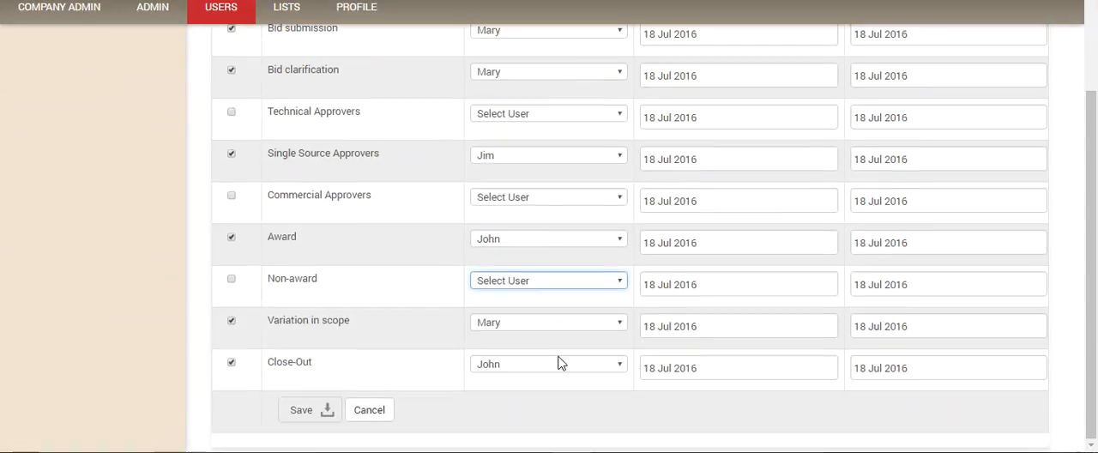
pyautogui.click(301, 410)
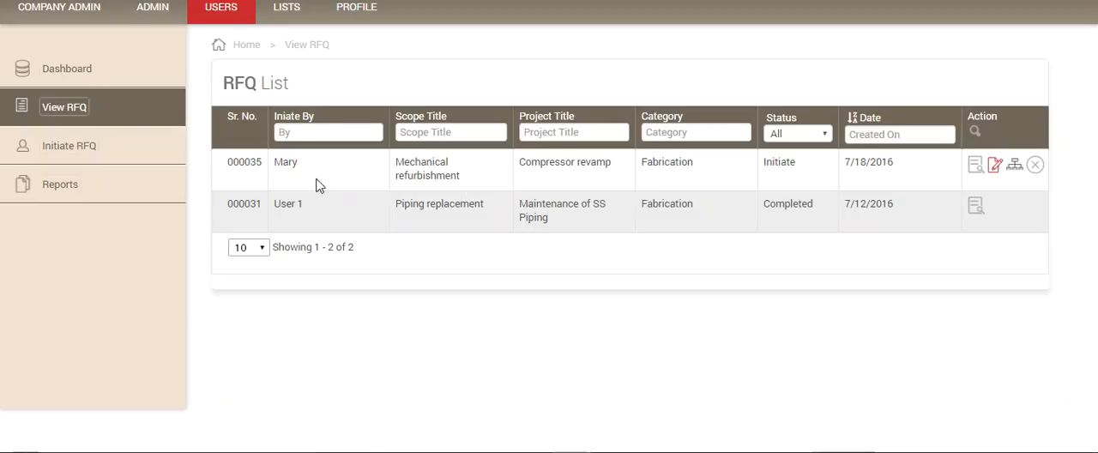
# Step: Open the dashboard and check the July 2016 calendar for the Compressor revamp stages assigned on 18 July
pyautogui.click(61, 68)
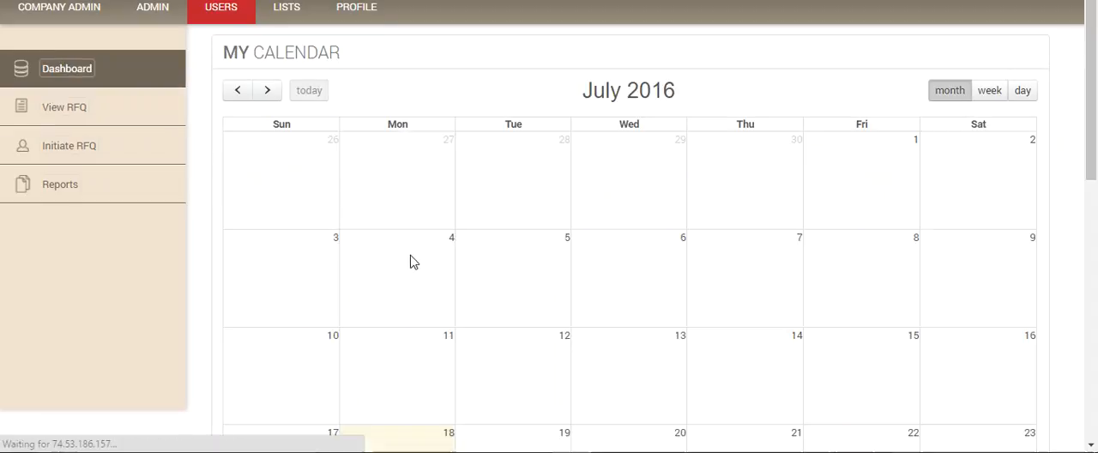
pyautogui.scroll(-2, 416, 263)
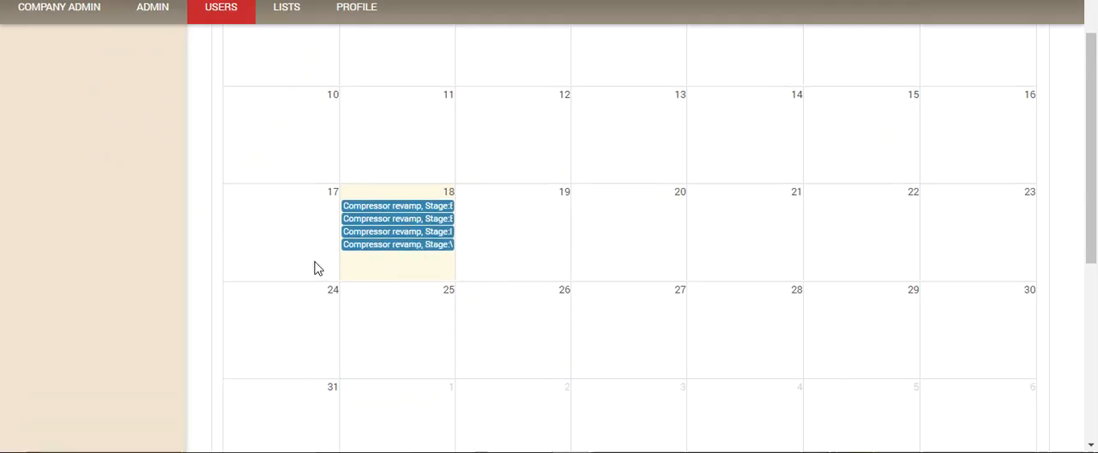
pyautogui.scroll(3, 249, 204)
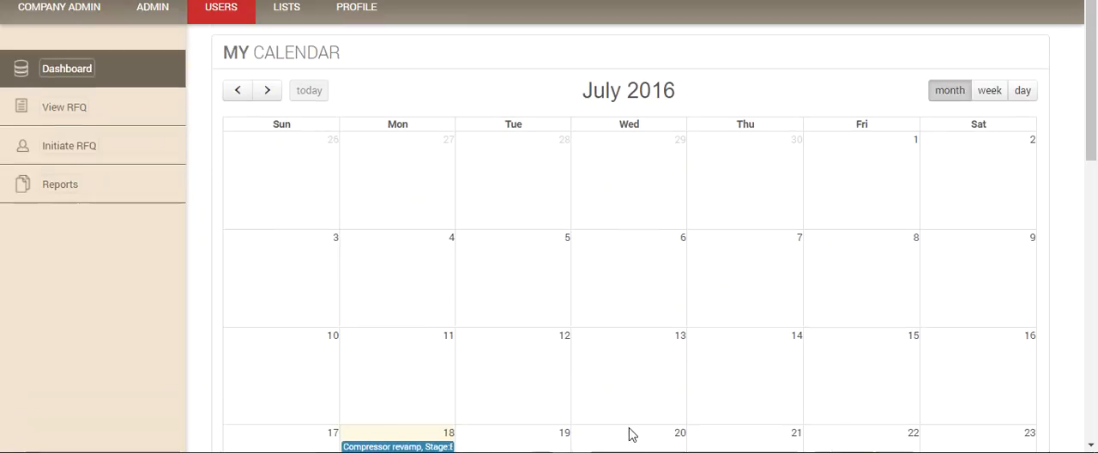
pyautogui.scroll(-3, 466, 245)
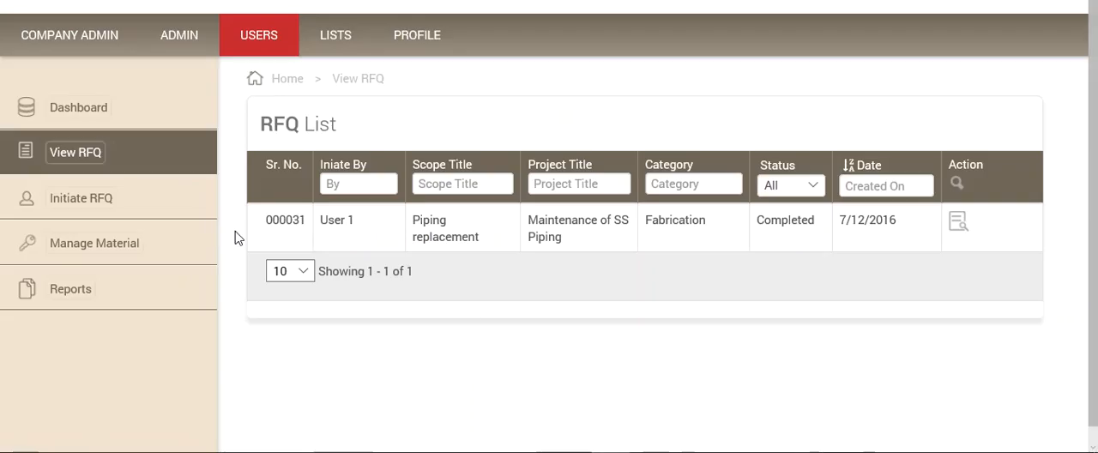
# Step: Check the July 2016 dashboard calendars of the material controller and the RFQ initiator for Compressor revamp stages on 18 July
pyautogui.click(88, 113)
pyautogui.scroll(-3, 373, 209)
pyautogui.scroll(2, 373, 209)
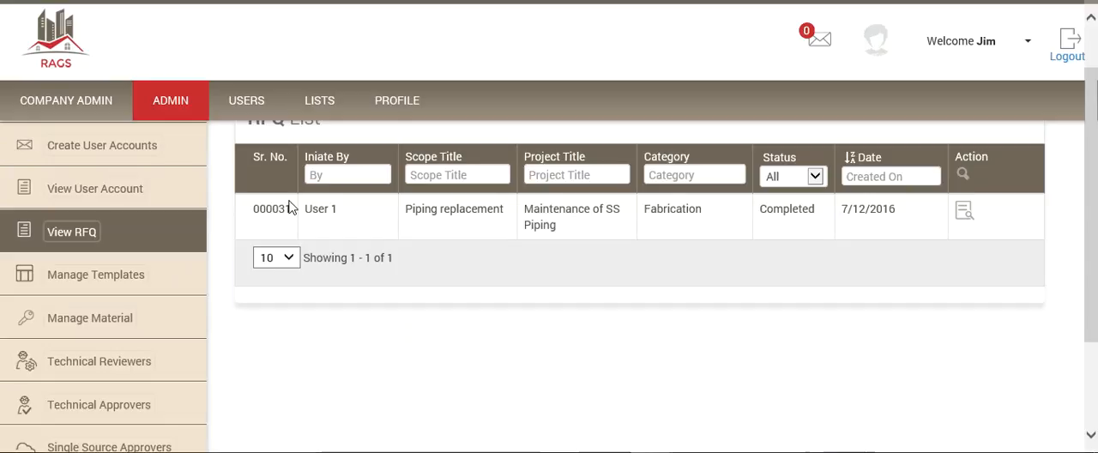
pyautogui.scroll(1, 292, 206)
pyautogui.click(70, 184)
pyautogui.scroll(-4, 387, 253)
pyautogui.scroll(2, 379, 260)
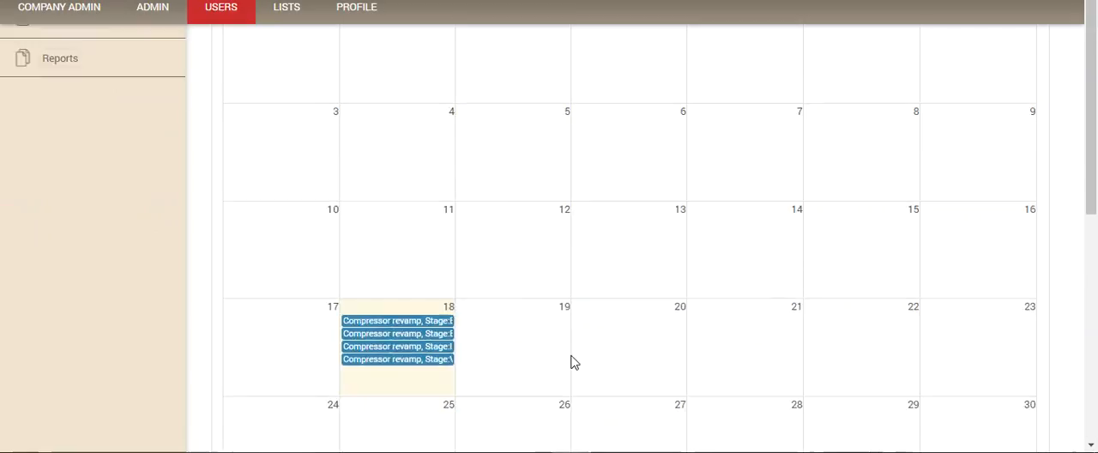
pyautogui.scroll(2, 573, 362)
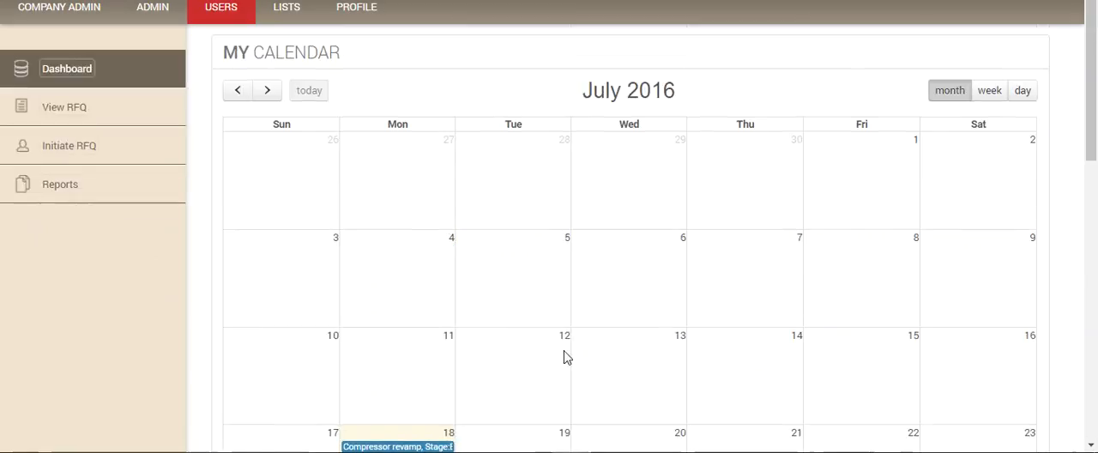
# Step: Open the Mechanical refurbishment RFQ's details from the initiator's RFQ list, mark its initial stage as completed and forward it to the Material Controller
pyautogui.click(74, 105)
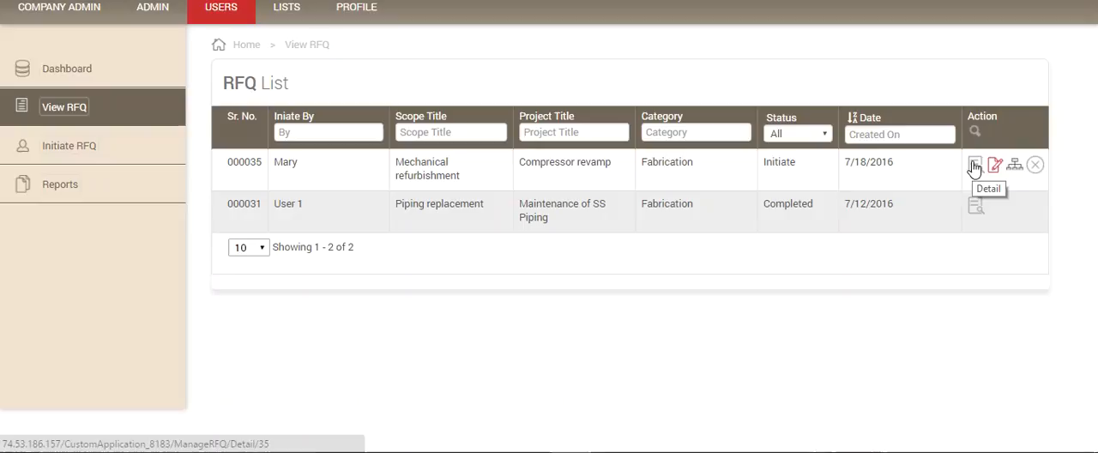
pyautogui.click(974, 166)
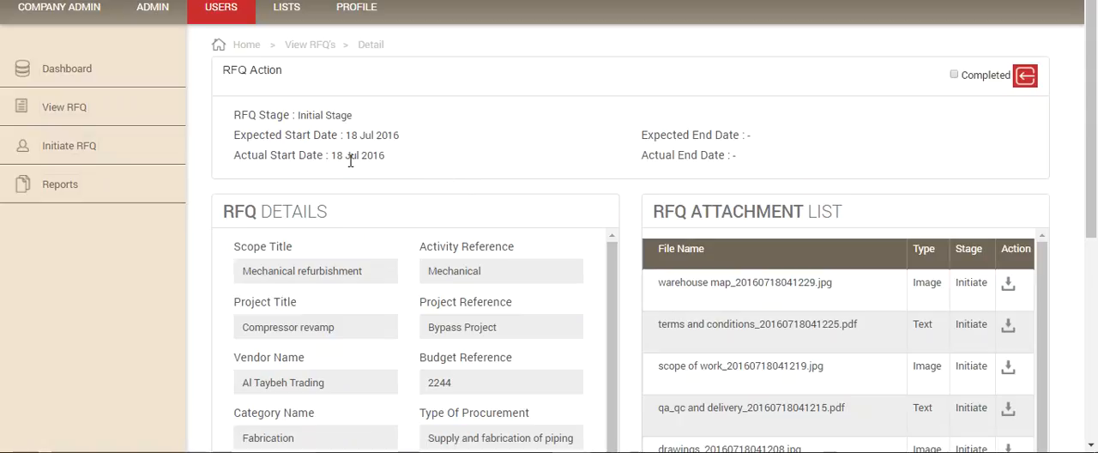
pyautogui.scroll(-1, 350, 161)
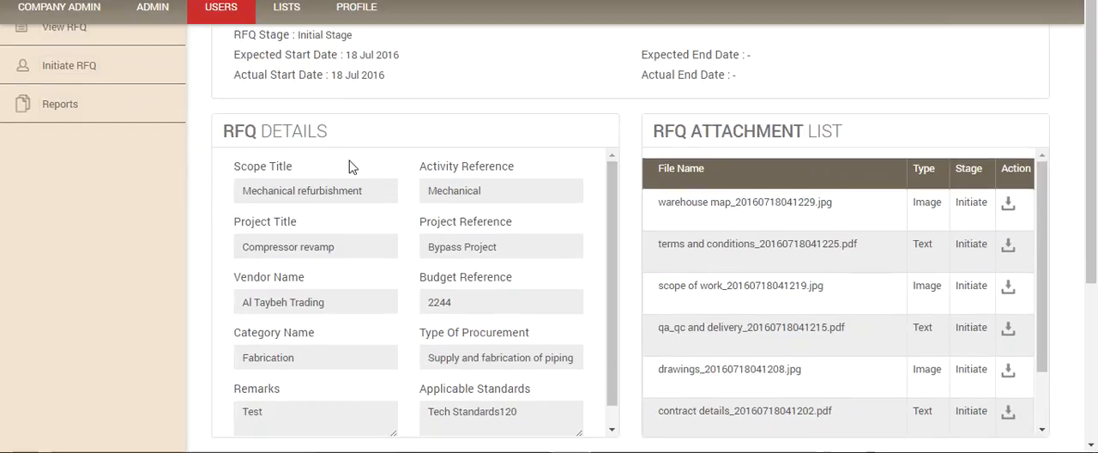
pyautogui.scroll(1, 352, 167)
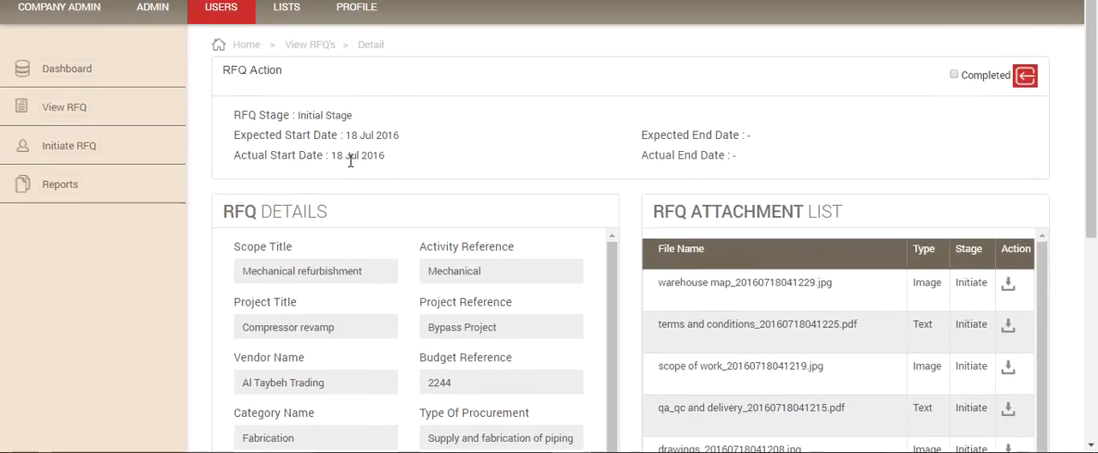
pyautogui.click(954, 75)
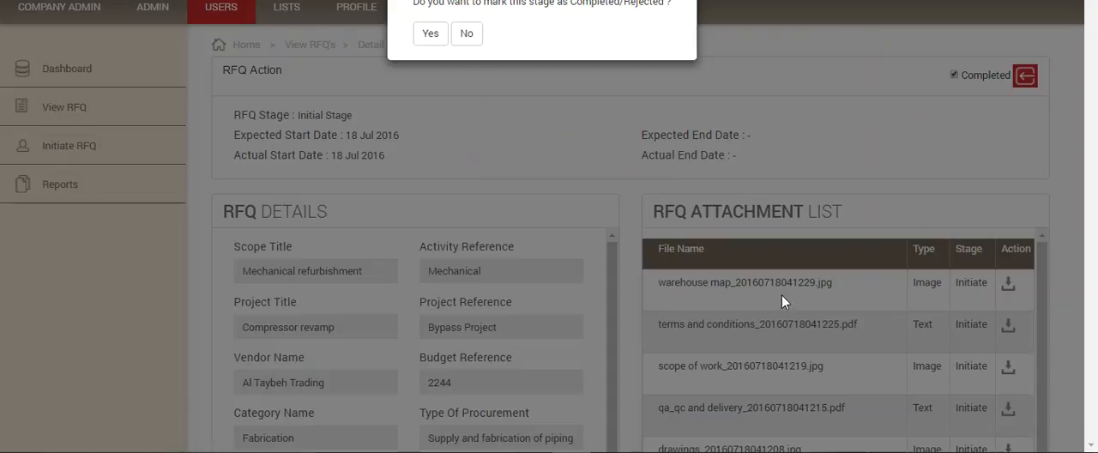
pyautogui.click(431, 34)
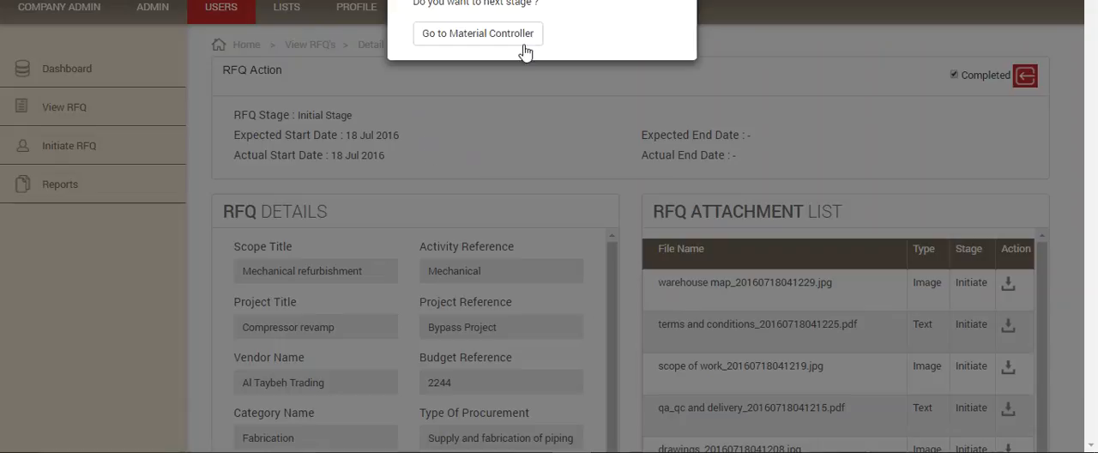
pyautogui.click(472, 32)
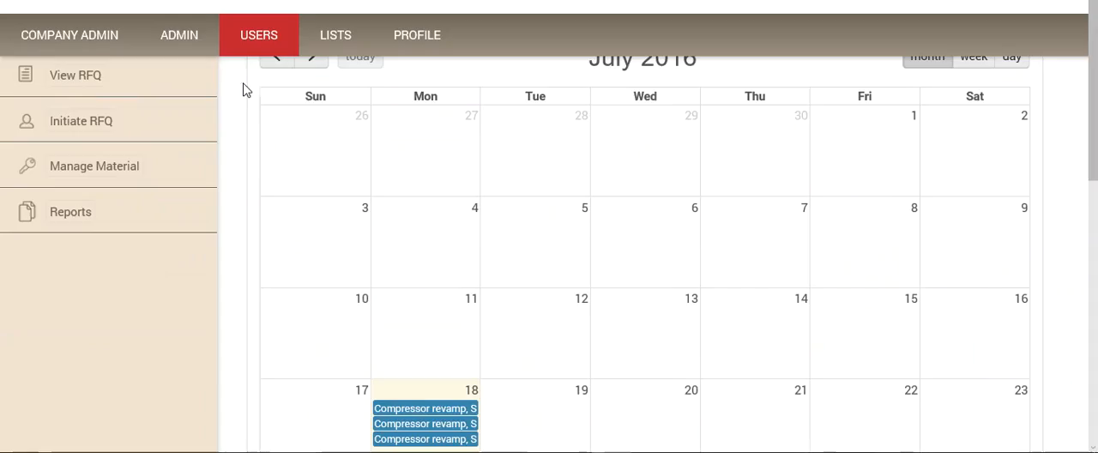
# Step: Switch to the material controller's session, open the Mechanical refurbishment RFQ from the RFQ list and review its details and attachments
pyautogui.click(213, 185)
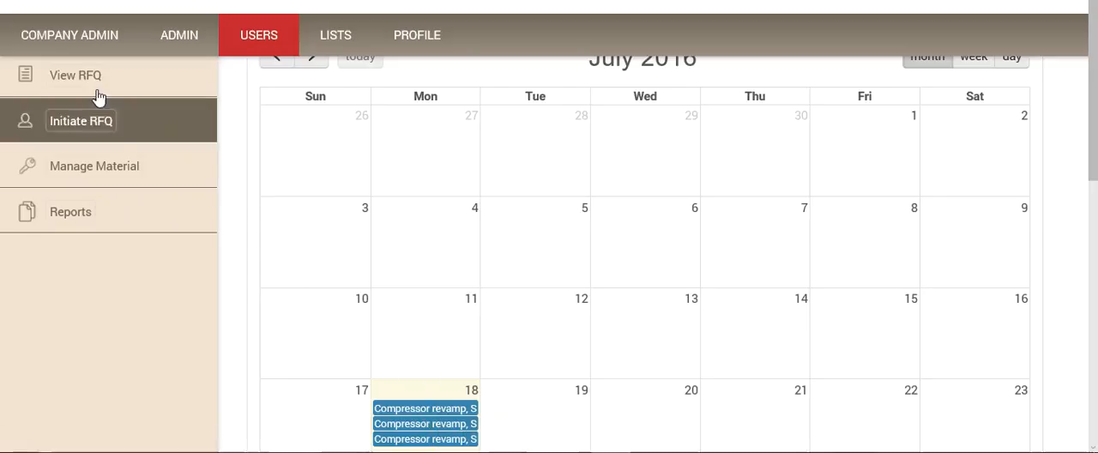
pyautogui.click(75, 77)
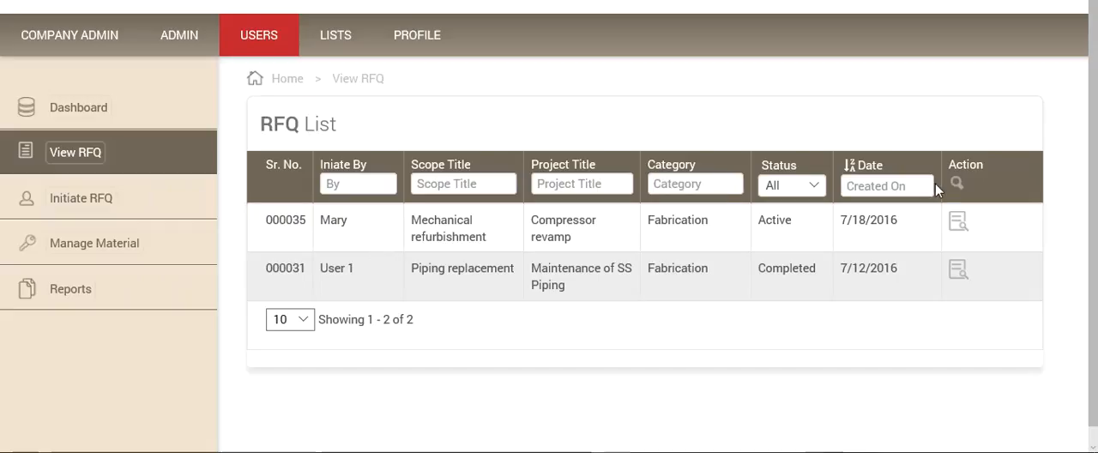
pyautogui.click(957, 223)
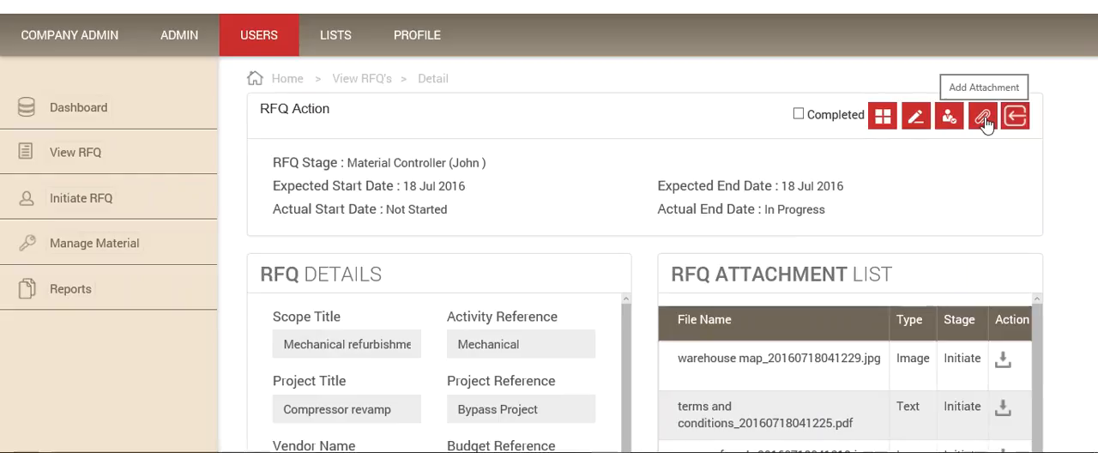
pyautogui.scroll(-5, 863, 226)
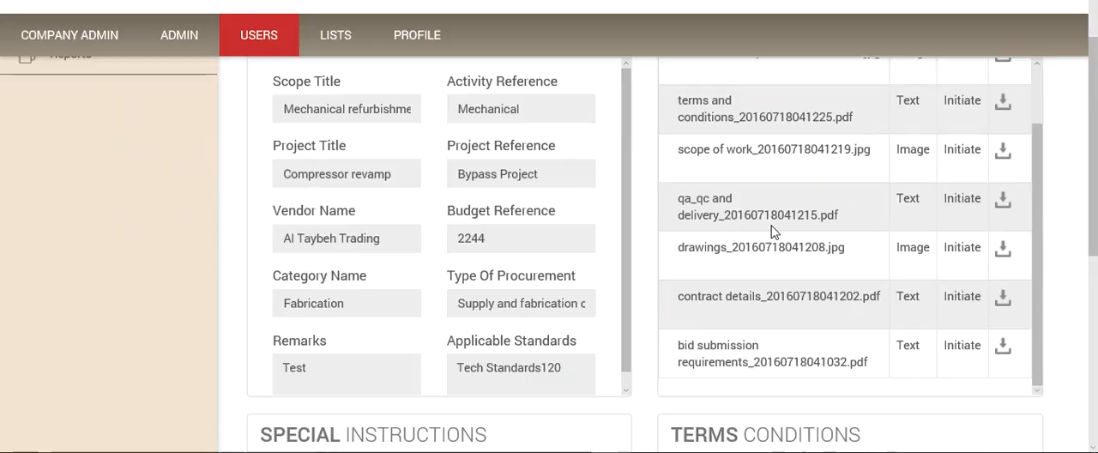
pyautogui.scroll(8, 771, 232)
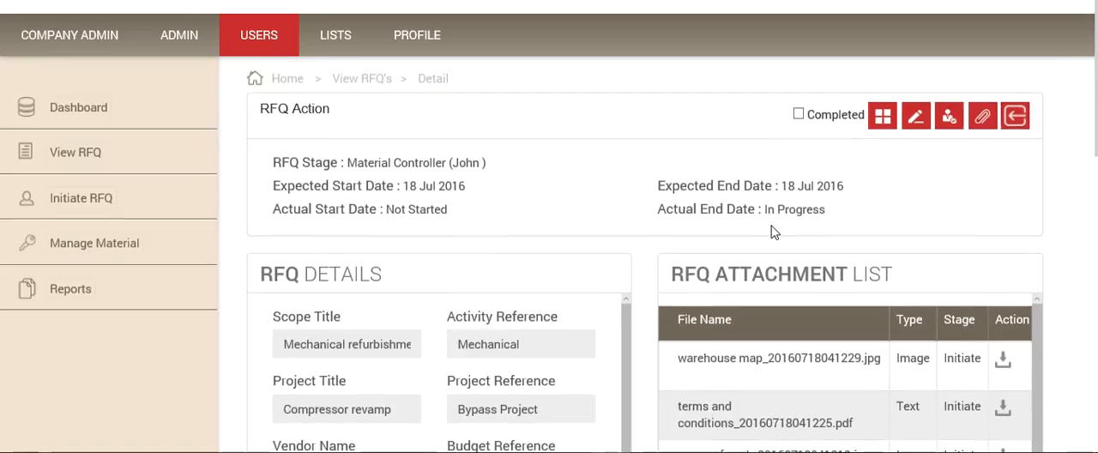
# Step: View the selectable users in the RFQ's Raise Clarification form and close it without raising one
pyautogui.click(949, 120)
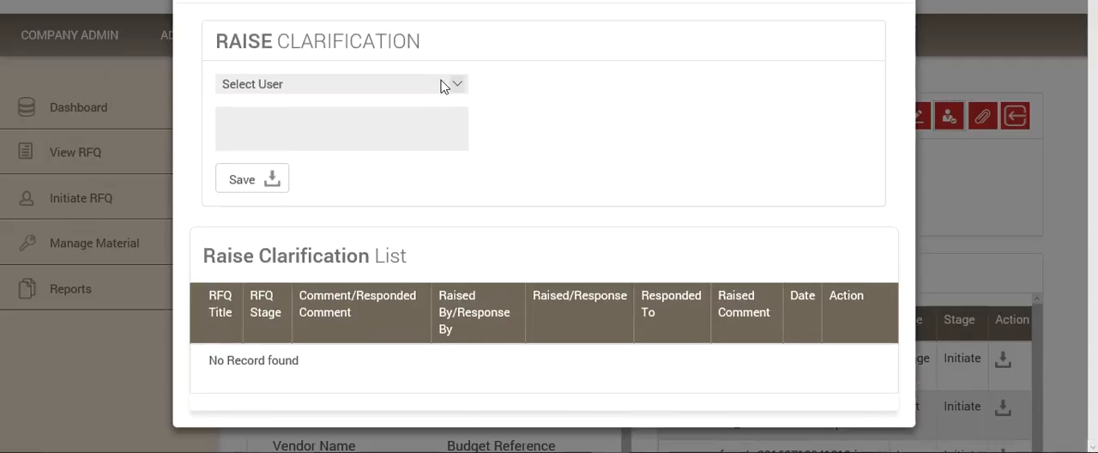
pyautogui.click(455, 83)
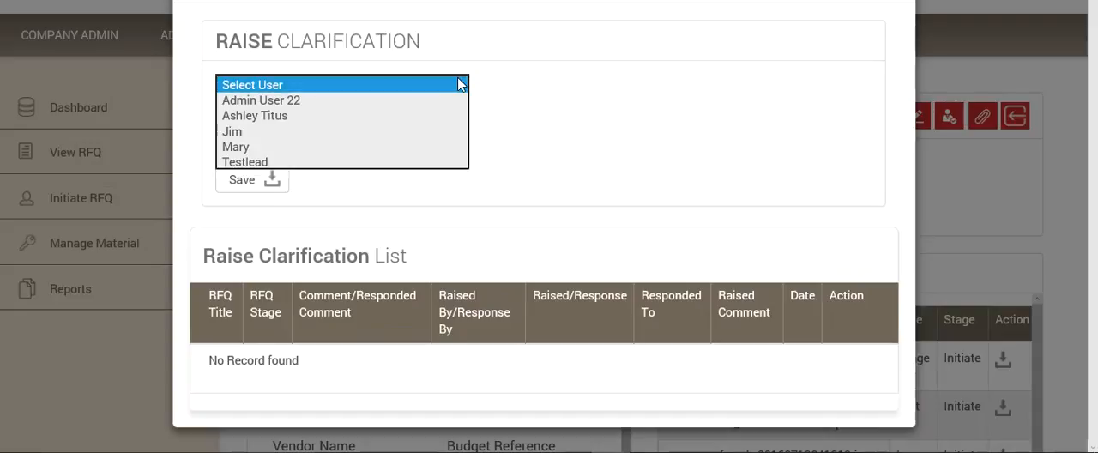
pyautogui.click(615, 81)
pyautogui.click(897, 2)
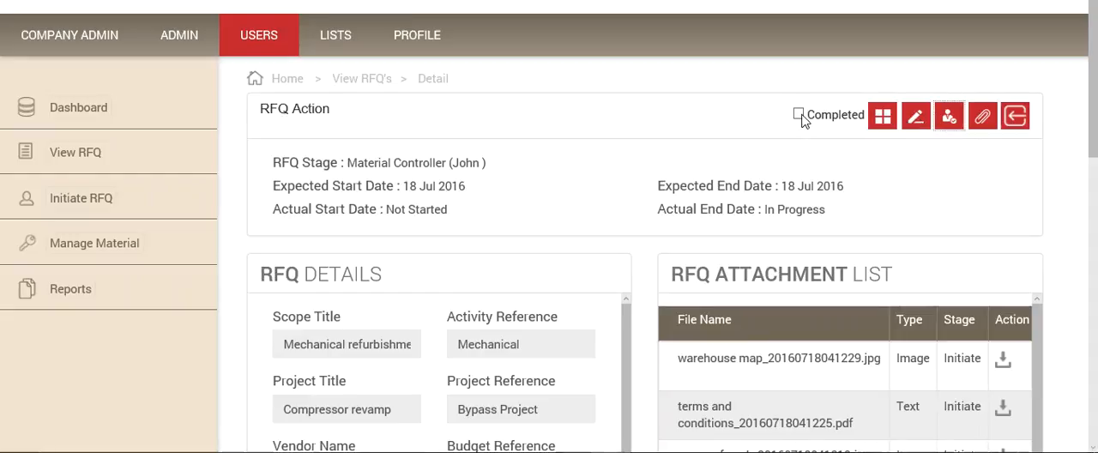
# Step: Assign the material Pipe with a size quantity of 30 to the RFQ and close the material form
pyautogui.click(882, 117)
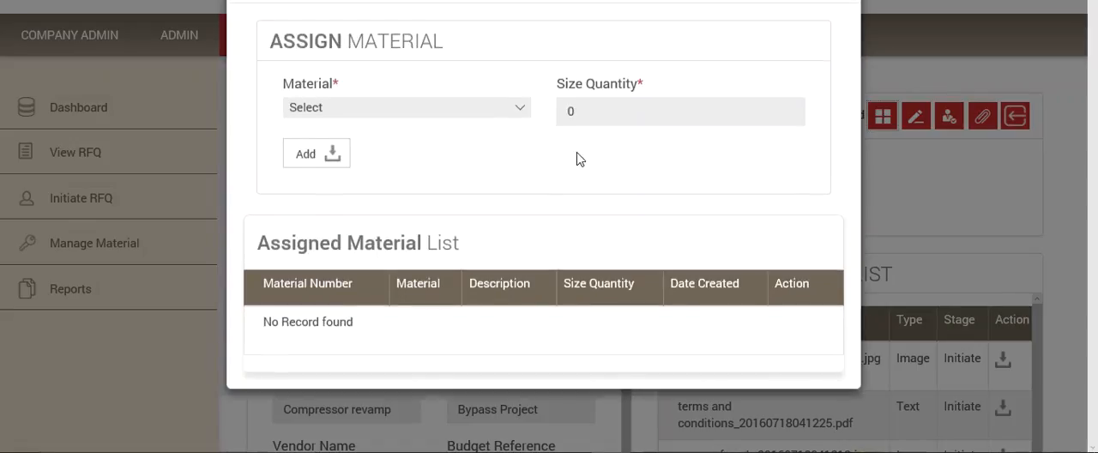
pyautogui.click(520, 107)
pyautogui.click(428, 125)
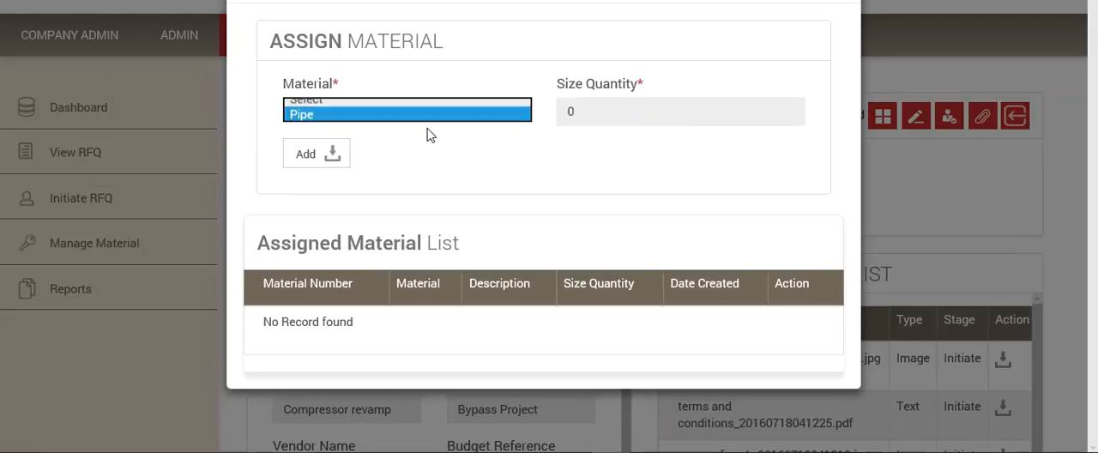
pyautogui.click(520, 109)
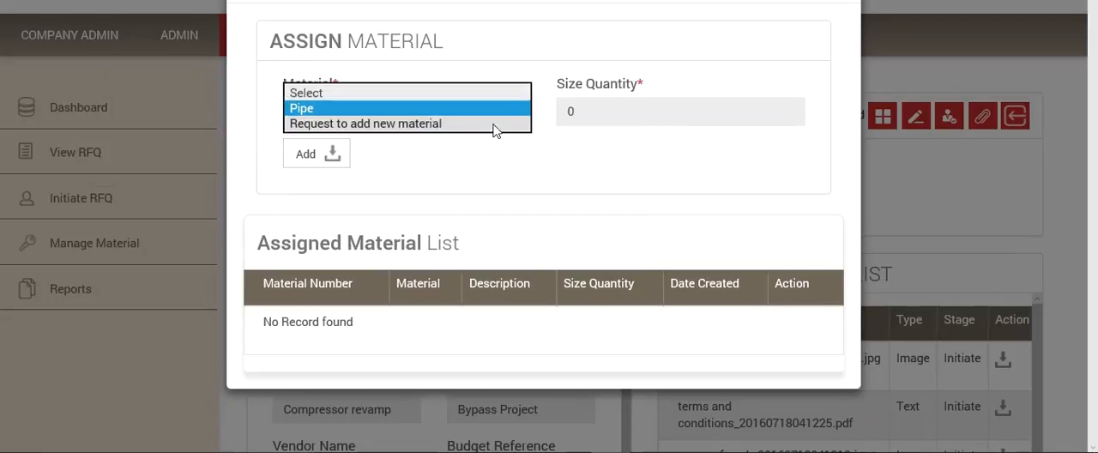
pyautogui.click(445, 109)
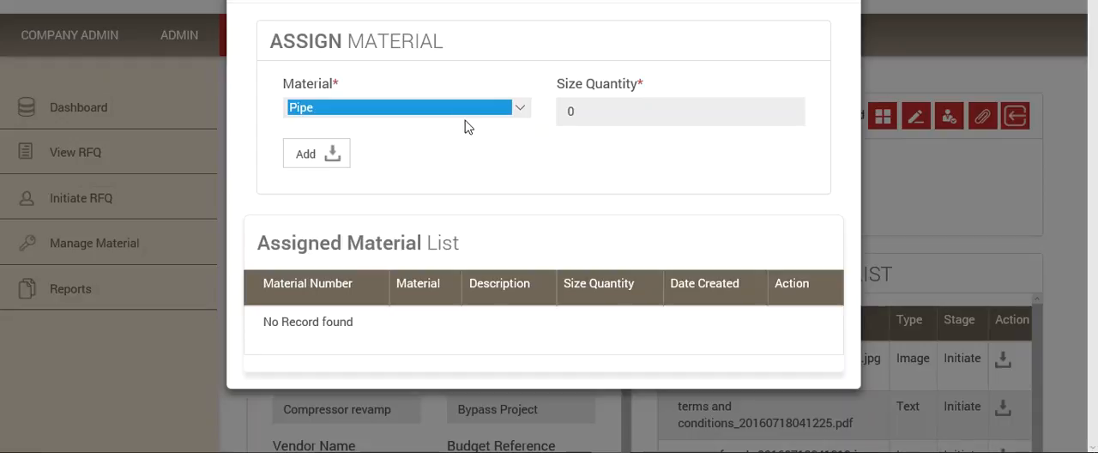
pyautogui.moveTo(580, 110); pyautogui.dragTo(569, 111)
pyautogui.write('30')
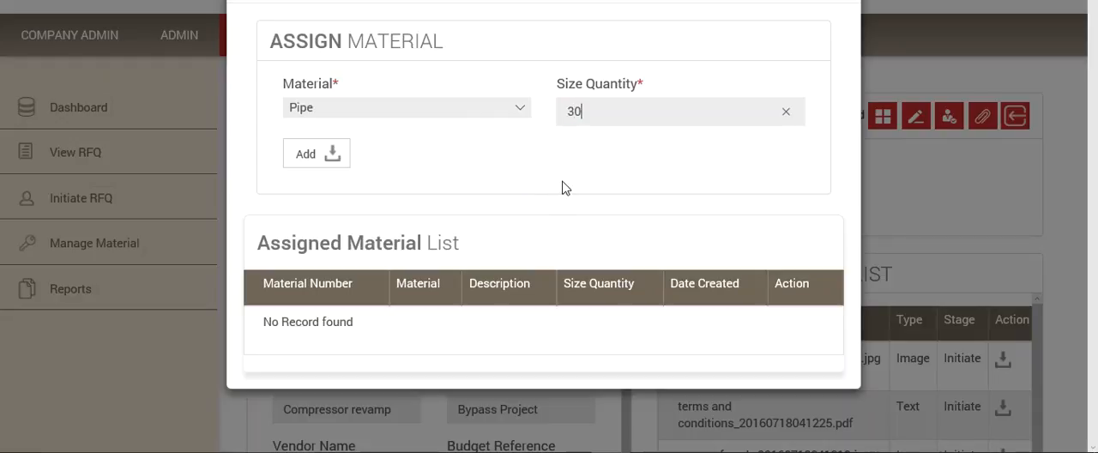
pyautogui.click(298, 155)
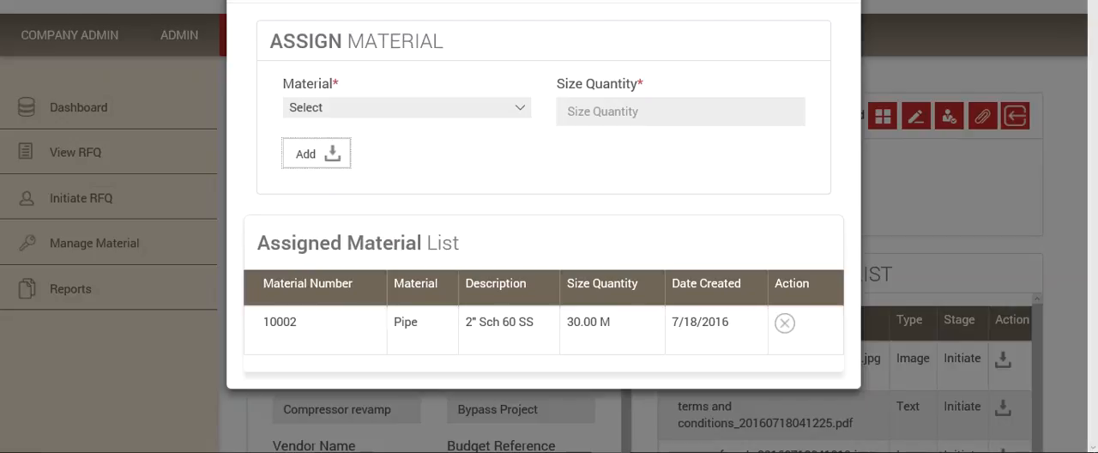
pyautogui.click(835, 1)
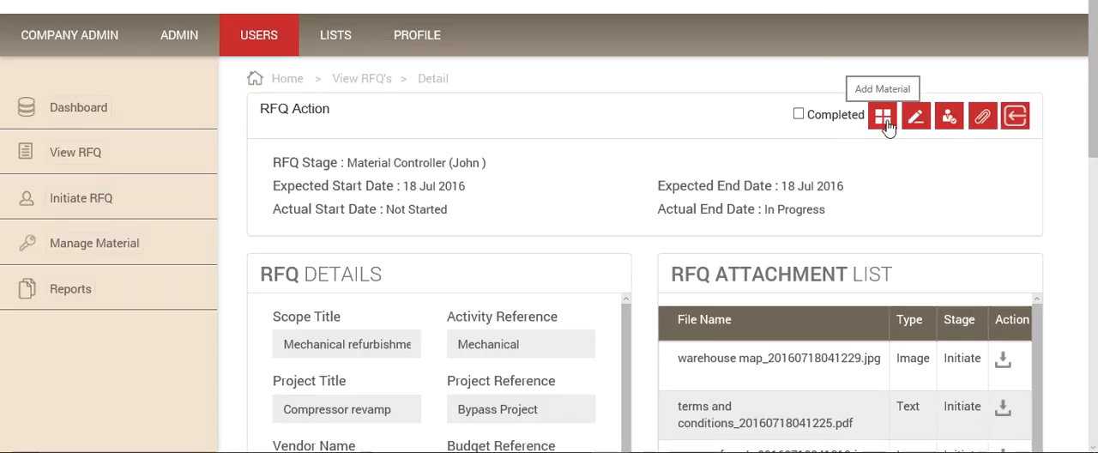
# Step: Save the remark "Material for the vendor has been added" for the Material Controller stage and close the remark form
pyautogui.click(917, 123)
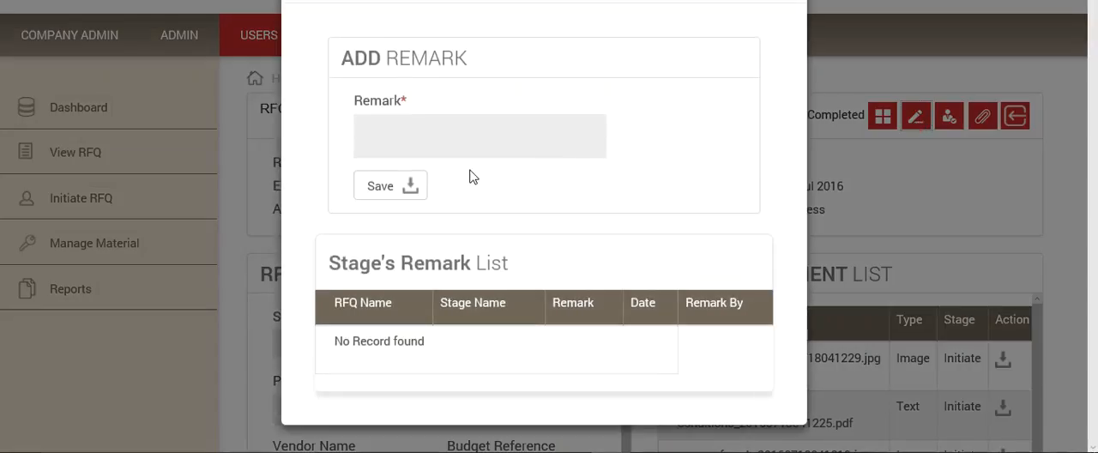
pyautogui.click(430, 123)
pyautogui.write('Material ')
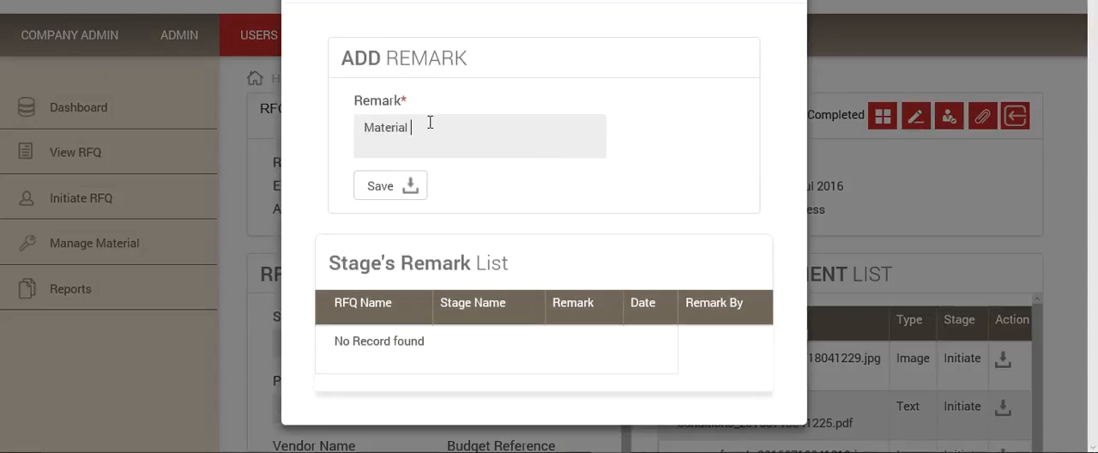
pyautogui.write('for the vendor has been added')
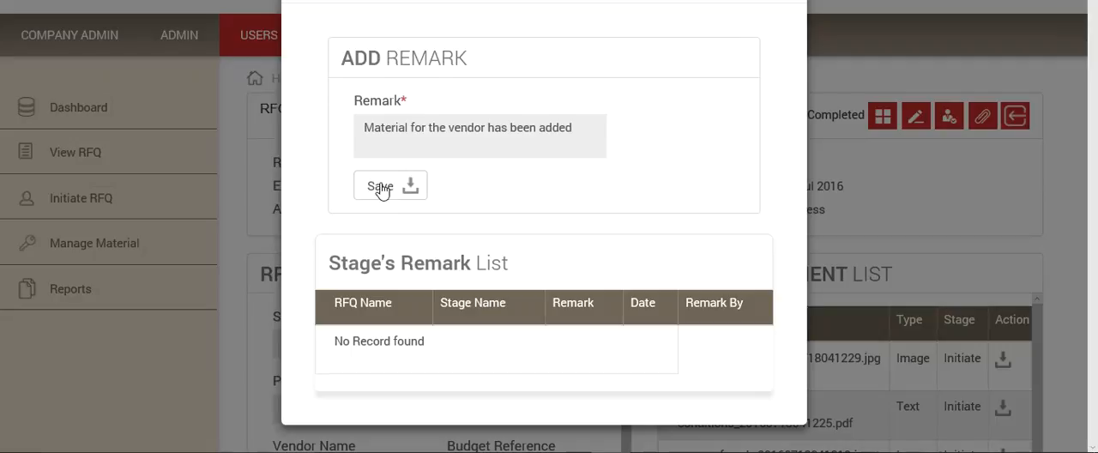
pyautogui.click(393, 189)
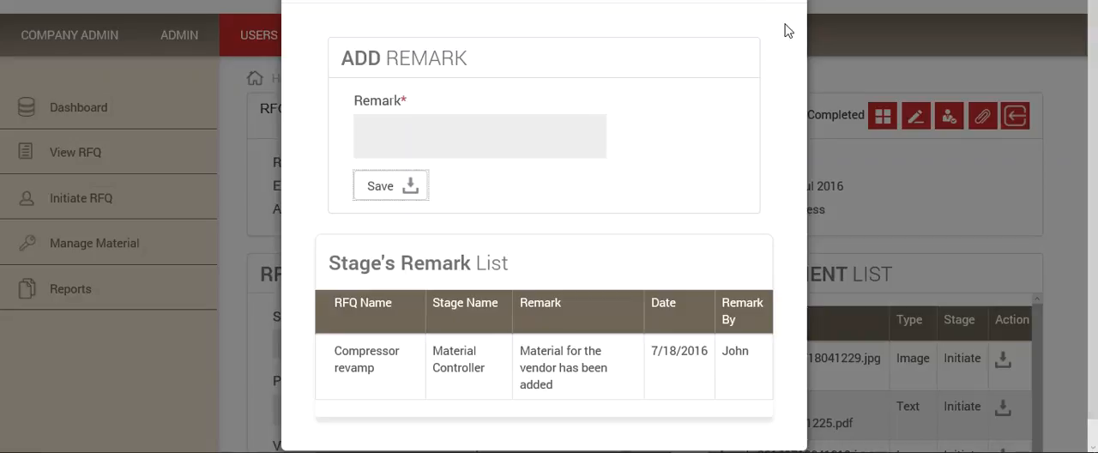
pyautogui.scroll(-1, 691, 64)
pyautogui.scroll(1, 690, 65)
pyautogui.scroll(-1, 785, 43)
pyautogui.click(856, 71)
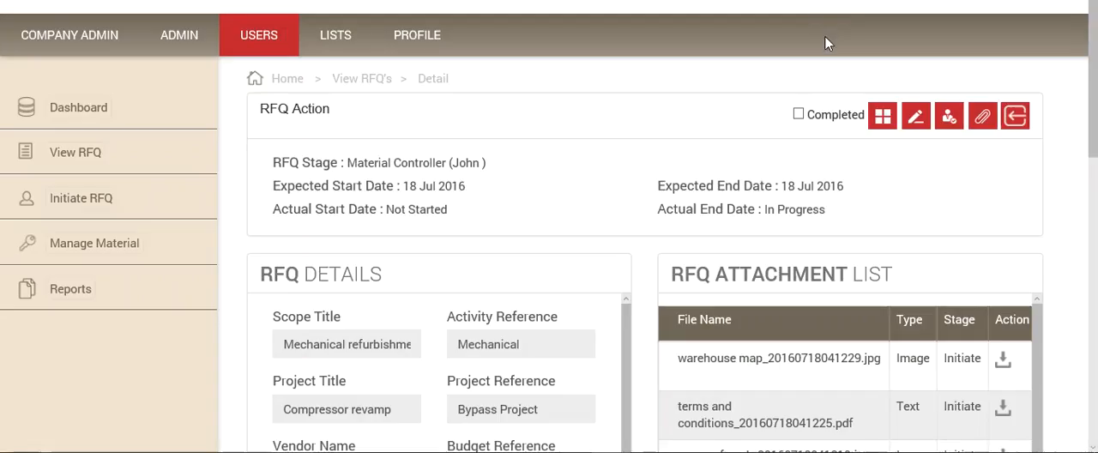
# Step: Mark the Material Controller stage as completed and forward the RFQ to the Technical Reviewers
pyautogui.click(797, 114)
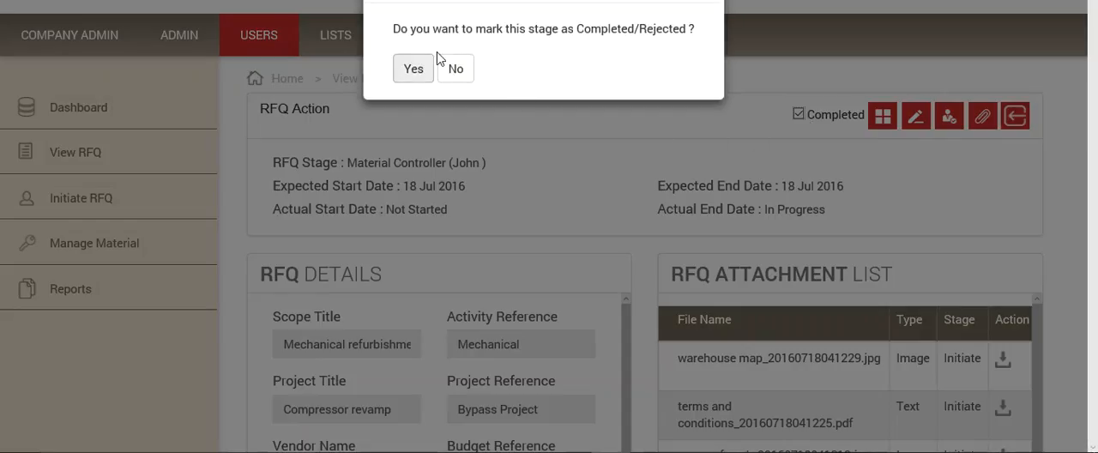
pyautogui.click(414, 72)
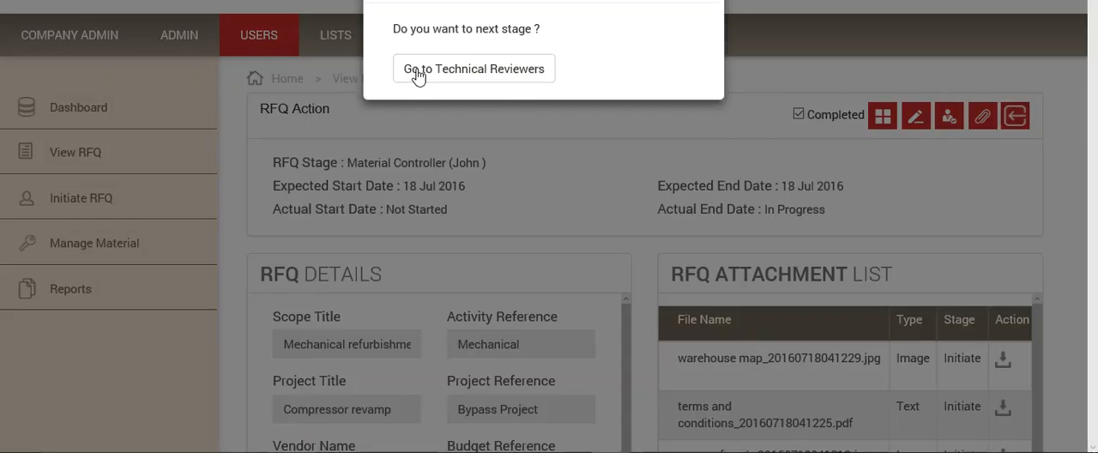
pyautogui.click(467, 73)
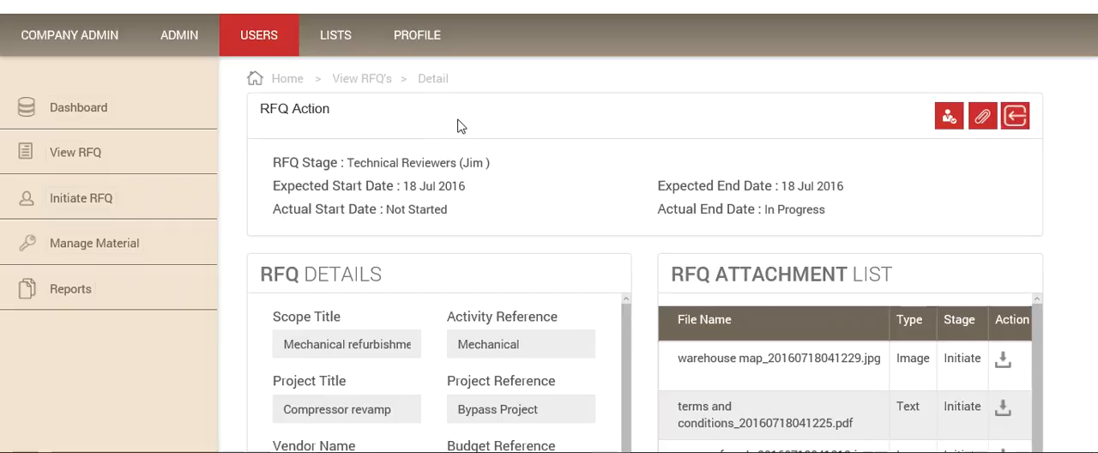
# Step: Review the forwarded RFQ's special instructions, terms and conditions, clarification list and assigned material list
pyautogui.scroll(-2, 532, 176)
pyautogui.scroll(-1, 754, 210)
pyautogui.scroll(-1, 747, 216)
pyautogui.scroll(-5, 417, 233)
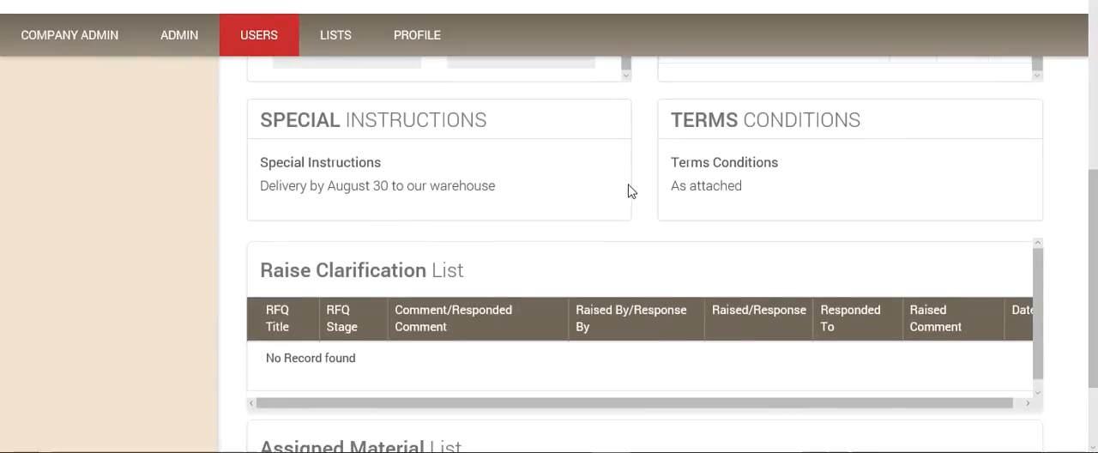
pyautogui.scroll(-2, 541, 258)
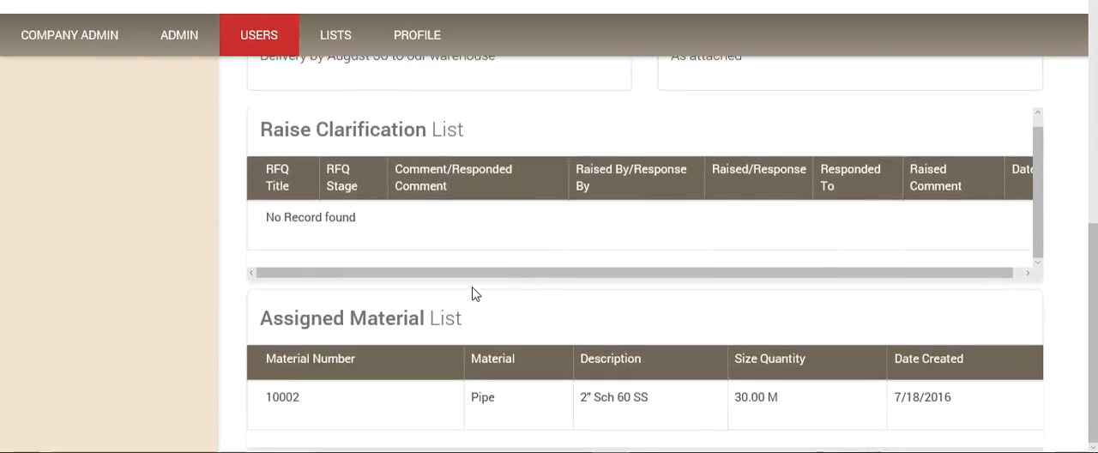
# Step: Review the Mechanical refurbishment RFQ's terms and conditions, RFQ details and attachment list
pyautogui.scroll(4, 847, 329)
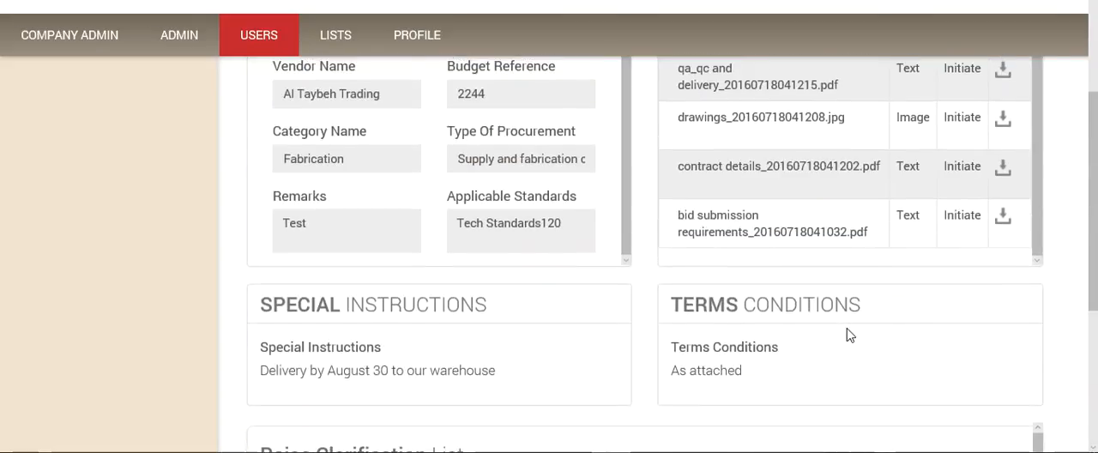
pyautogui.scroll(2, 847, 335)
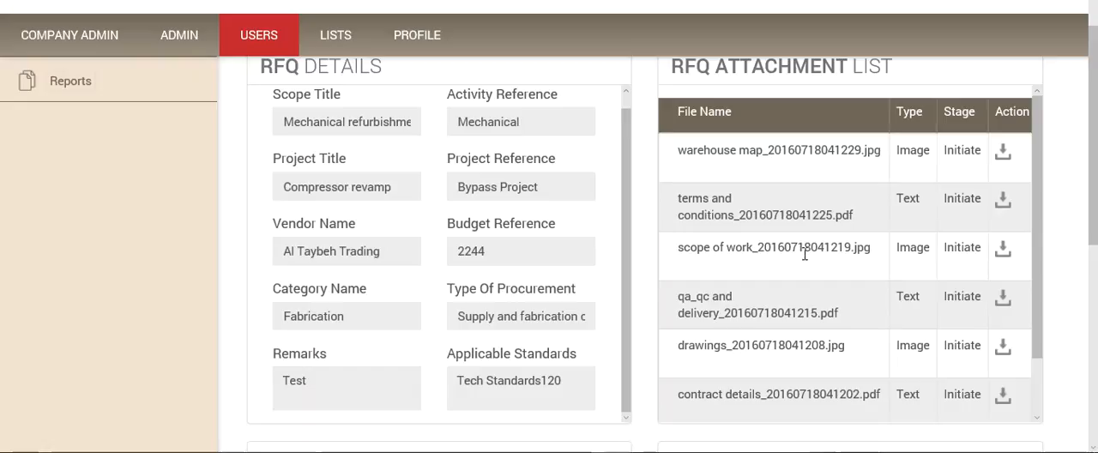
pyautogui.scroll(3, 769, 193)
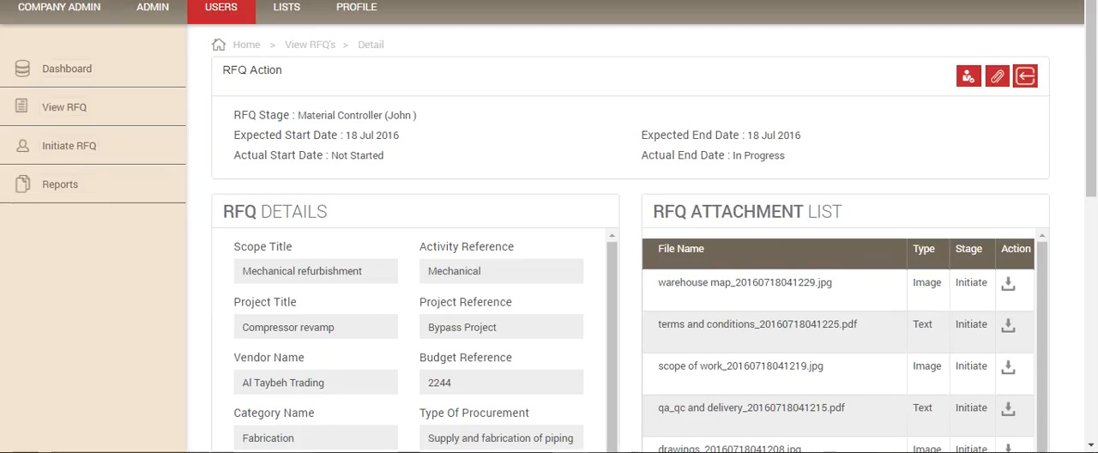
# Step: Switch to the Technical Reviewer's Internet Explorer session and open the details of the Mechanical refurbishment RFQ
pyautogui.moveTo(650, 451)
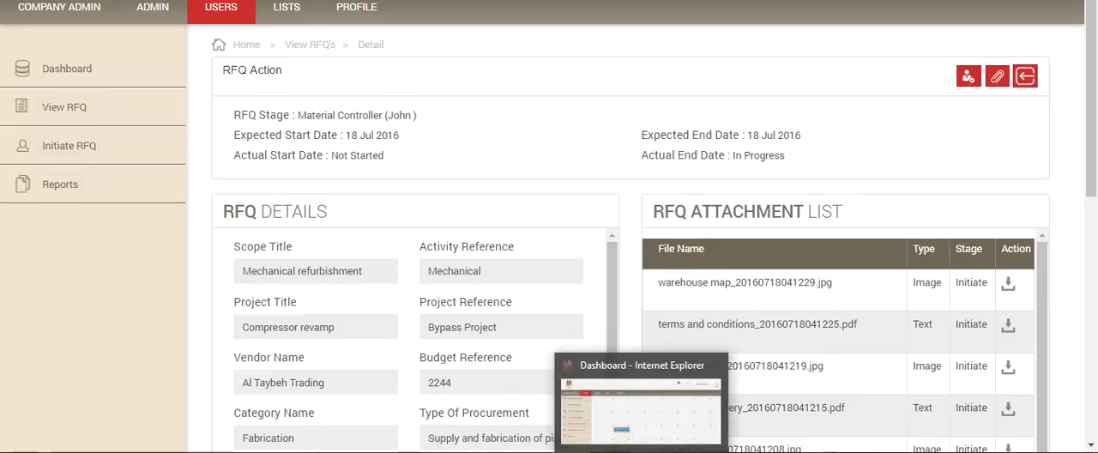
pyautogui.click(649, 412)
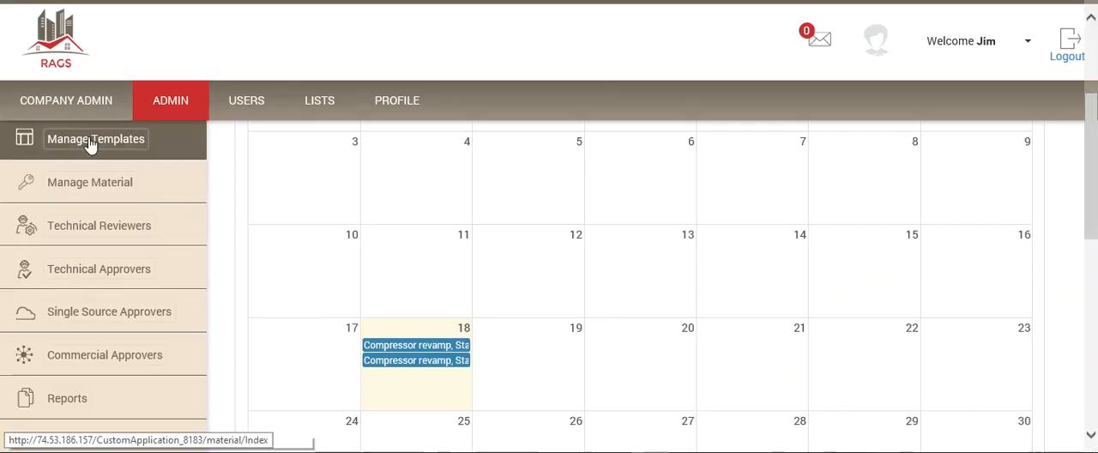
pyautogui.scroll(3, 101, 286)
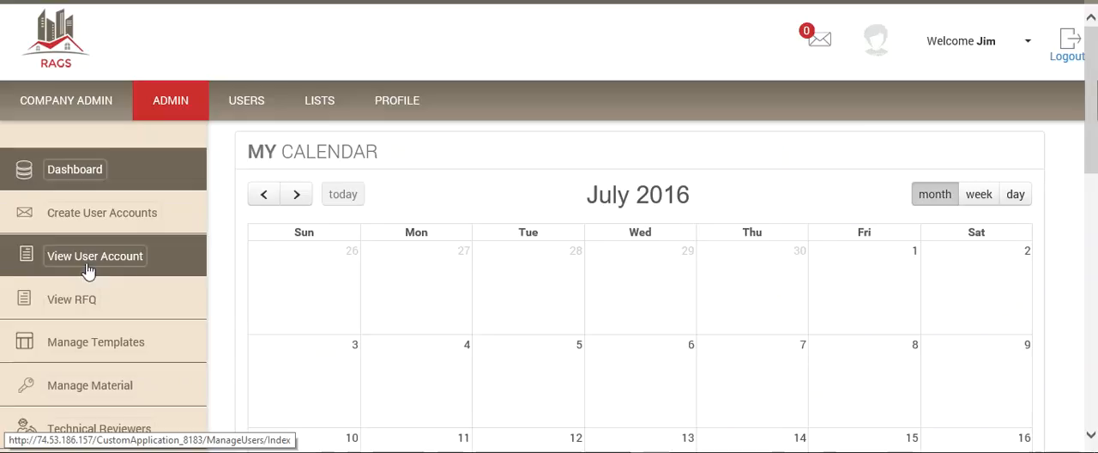
pyautogui.click(71, 302)
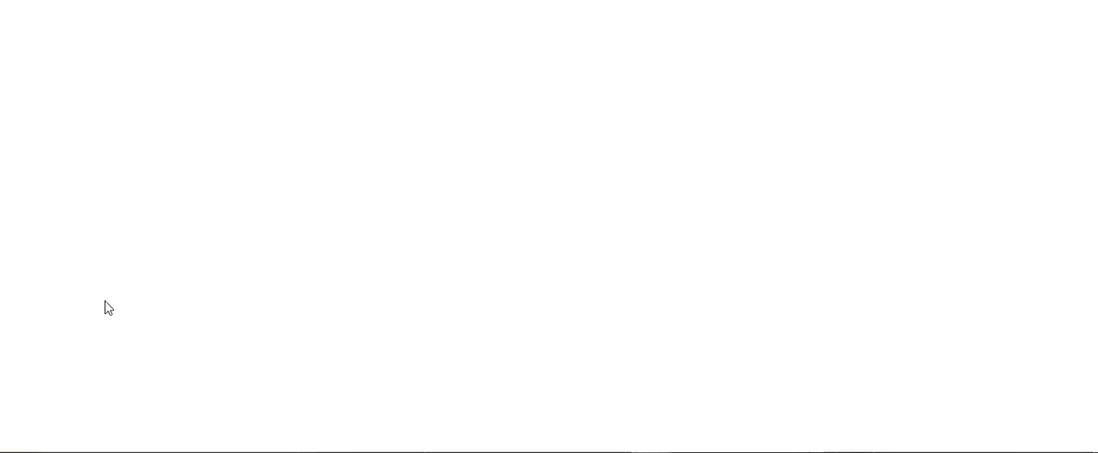
pyautogui.scroll(-3, 868, 244)
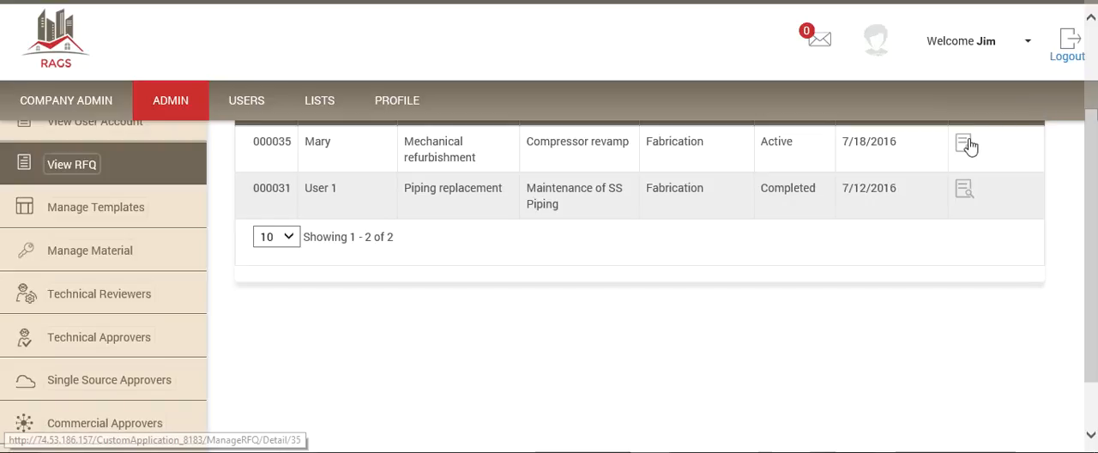
pyautogui.click(964, 146)
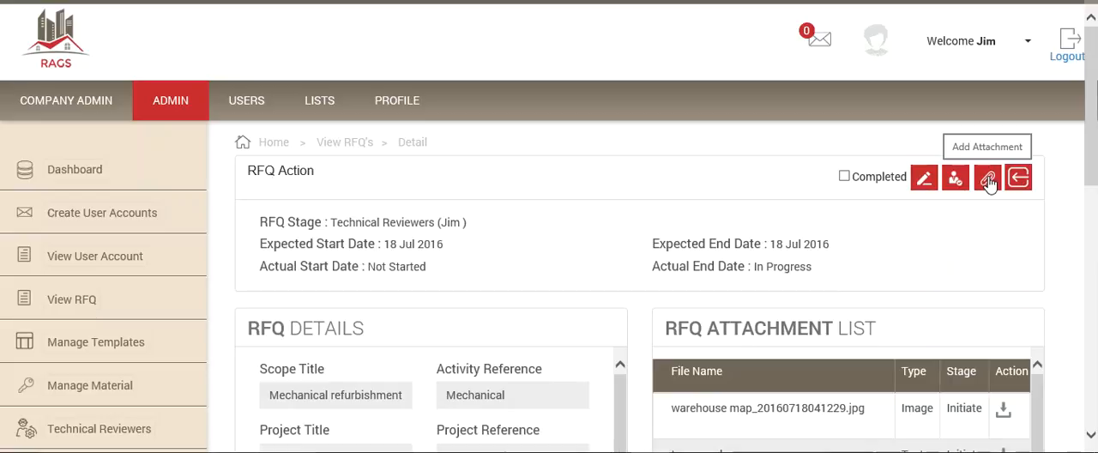
pyautogui.click(988, 181)
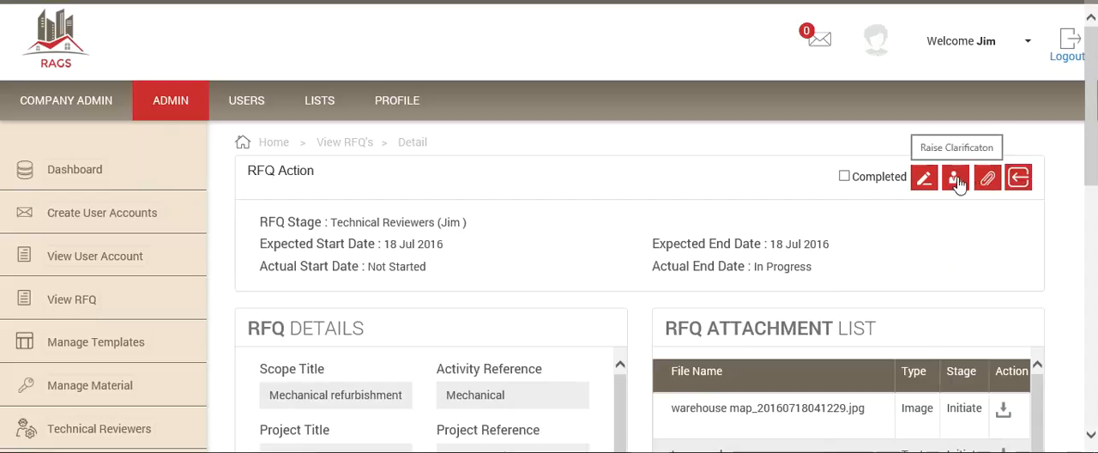
pyautogui.click(956, 178)
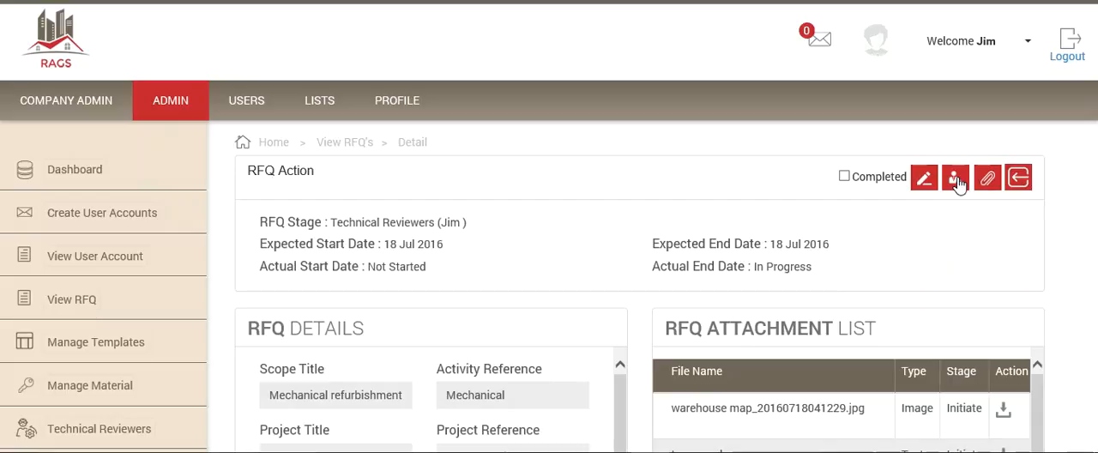
# Step: Save the remark "Technical review is complete" for the Technical Reviewers stage and close the remark form
pyautogui.click(924, 178)
pyautogui.click(441, 195)
pyautogui.write('Tec')
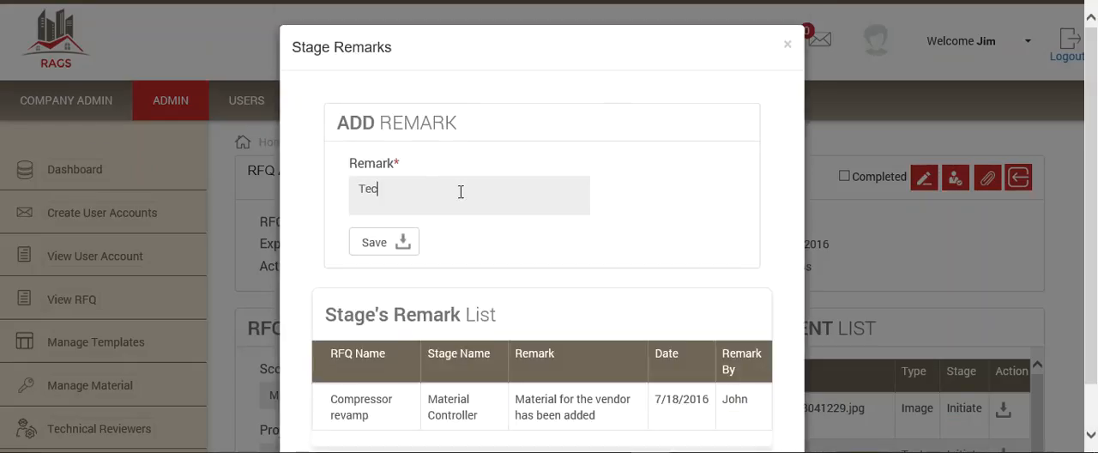
pyautogui.write('hnical rev')
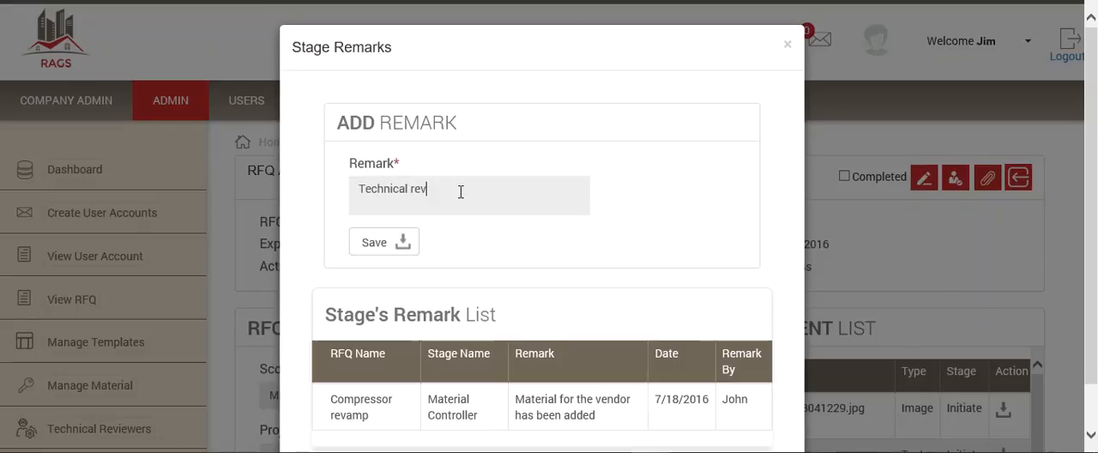
pyautogui.write('iew is complete')
pyautogui.click(401, 242)
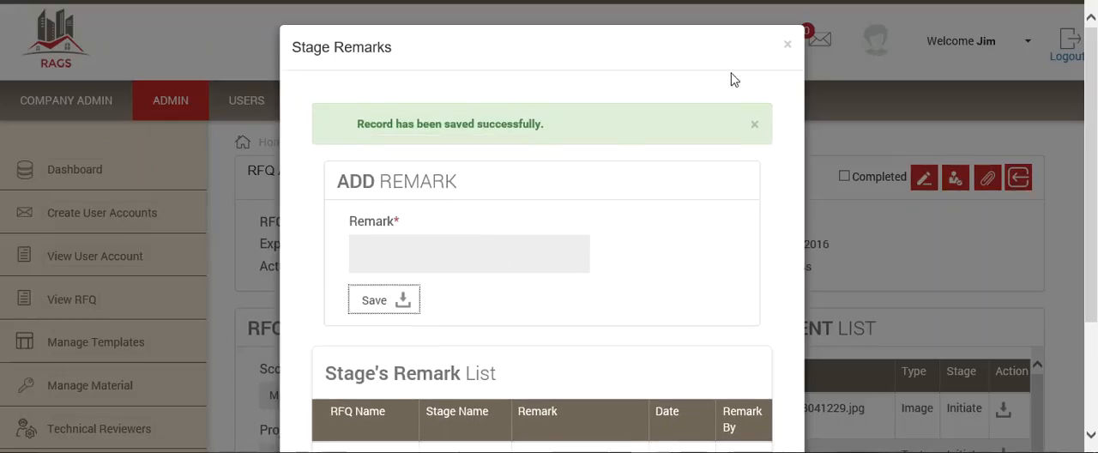
pyautogui.click(783, 43)
# Step: Mark the Technical Reviewers stage as completed and forward the RFQ to Invitation to Bid
pyautogui.click(844, 176)
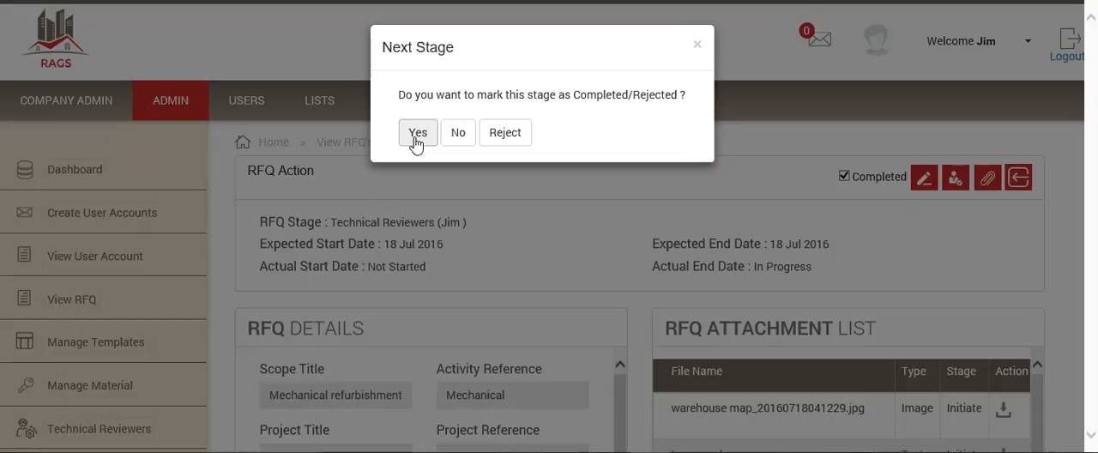
pyautogui.click(417, 137)
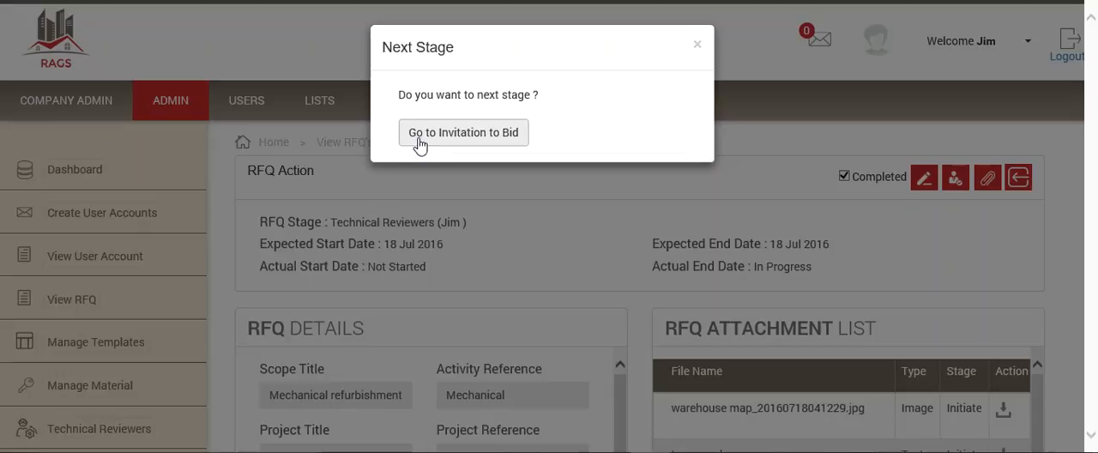
pyautogui.click(434, 134)
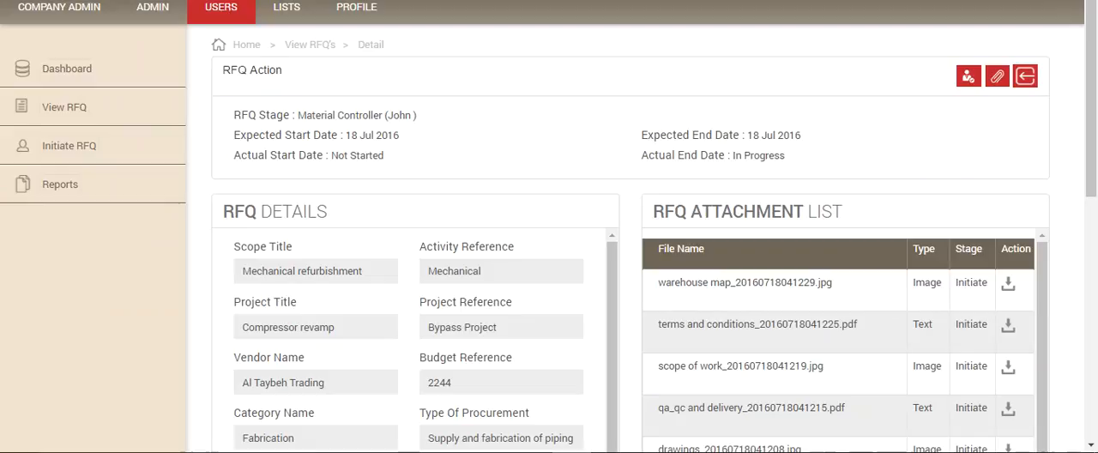
# Step: Return to the RFQ initiator's browser session and reopen the Mechanical refurbishment RFQ's details from the RFQ list
pyautogui.click(73, 127)
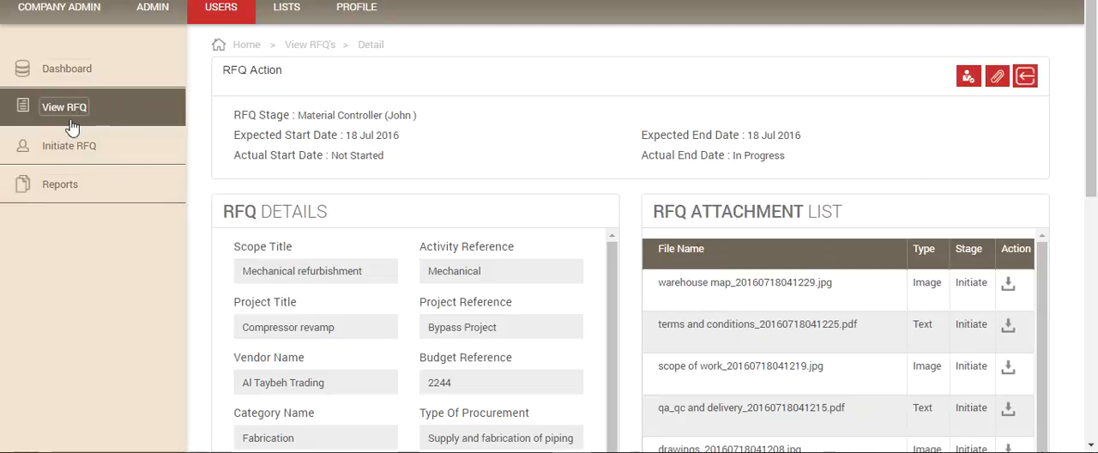
pyautogui.click(64, 107)
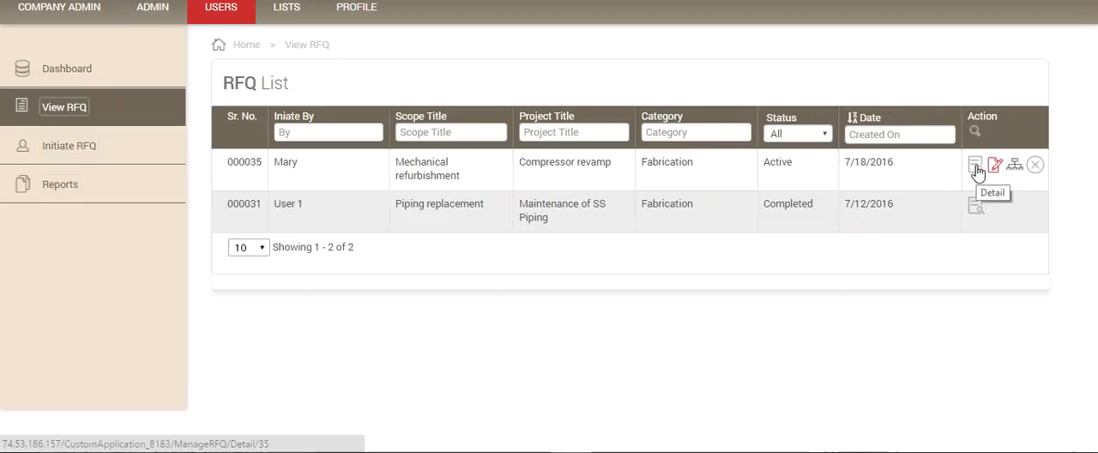
pyautogui.click(976, 171)
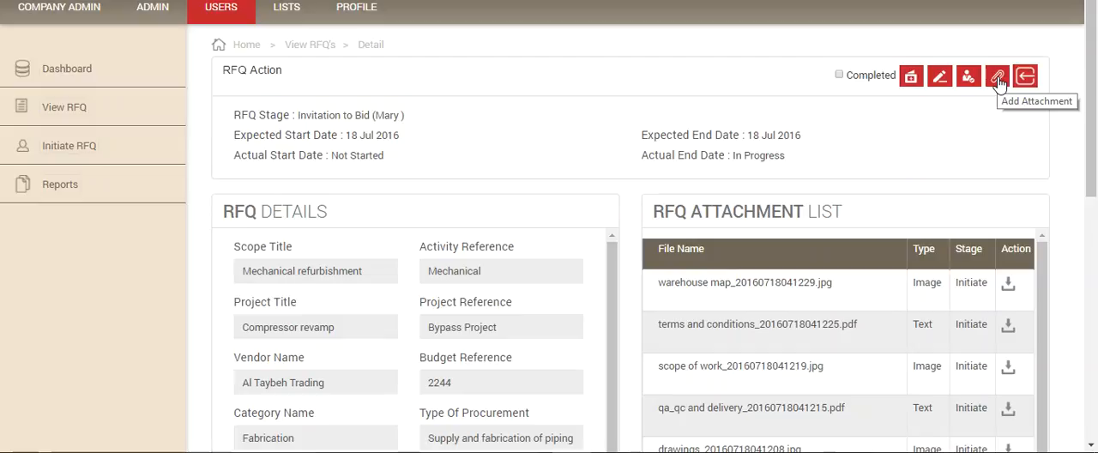
# Step: Save the remark "All documents in place for ITB" for the Invitation to Bid stage and close the remark form
pyautogui.click(941, 77)
pyautogui.click(400, 93)
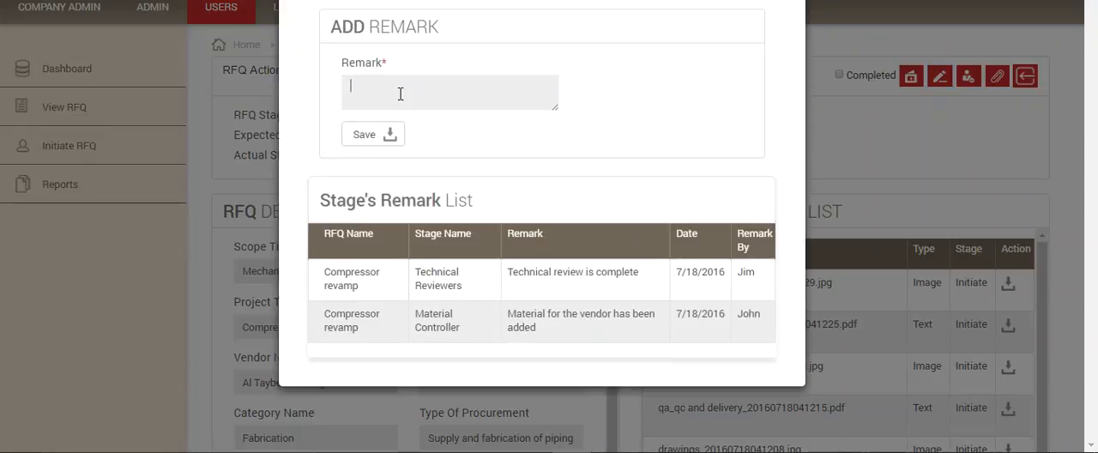
pyautogui.write('All documents in place for ITB')
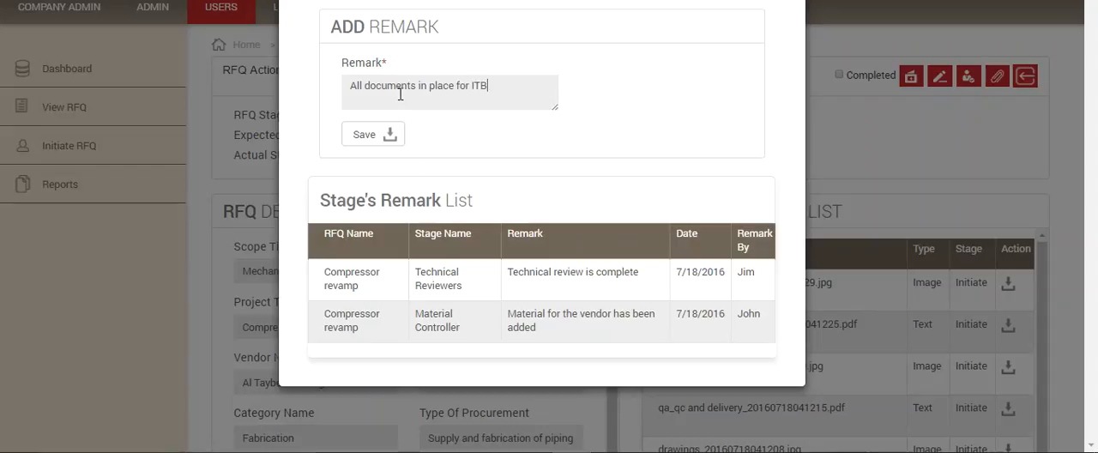
pyautogui.click(363, 137)
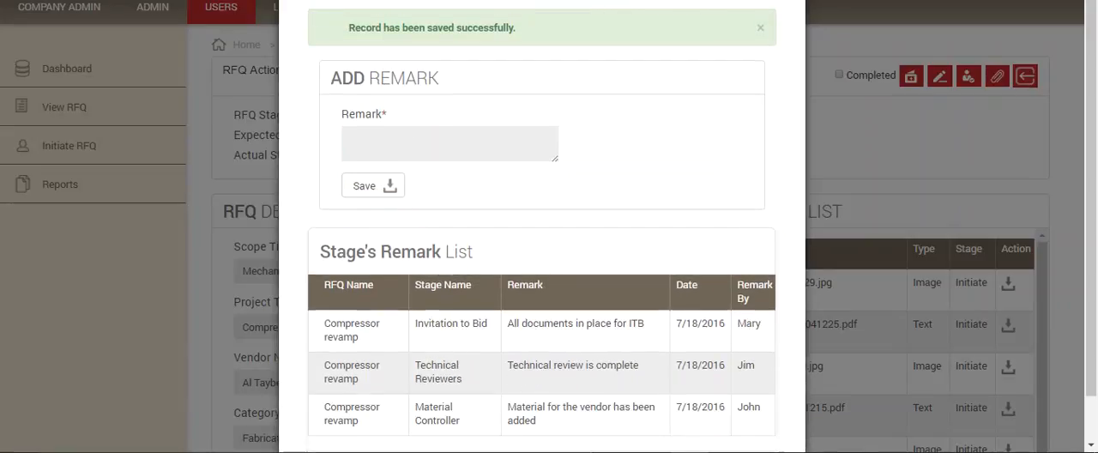
pyautogui.click(865, 131)
pyautogui.click(840, 76)
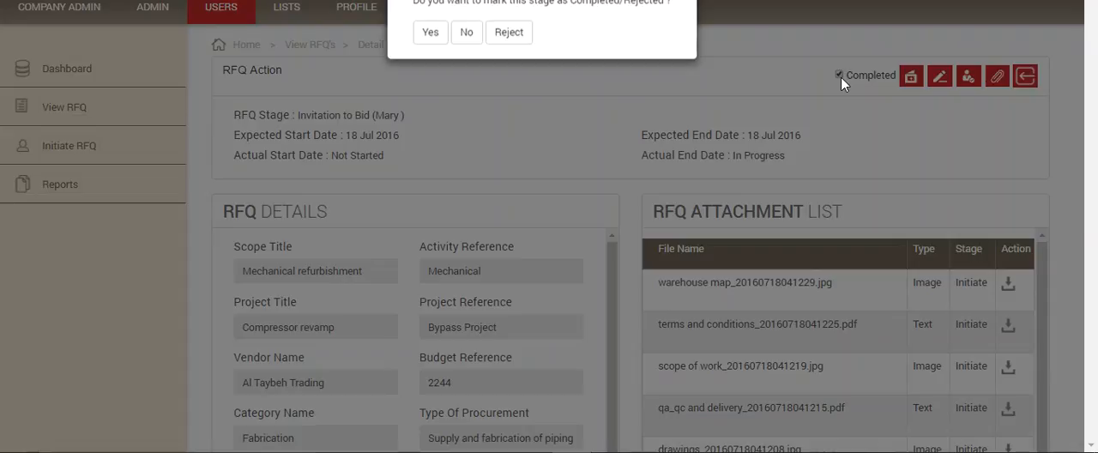
pyautogui.click(465, 34)
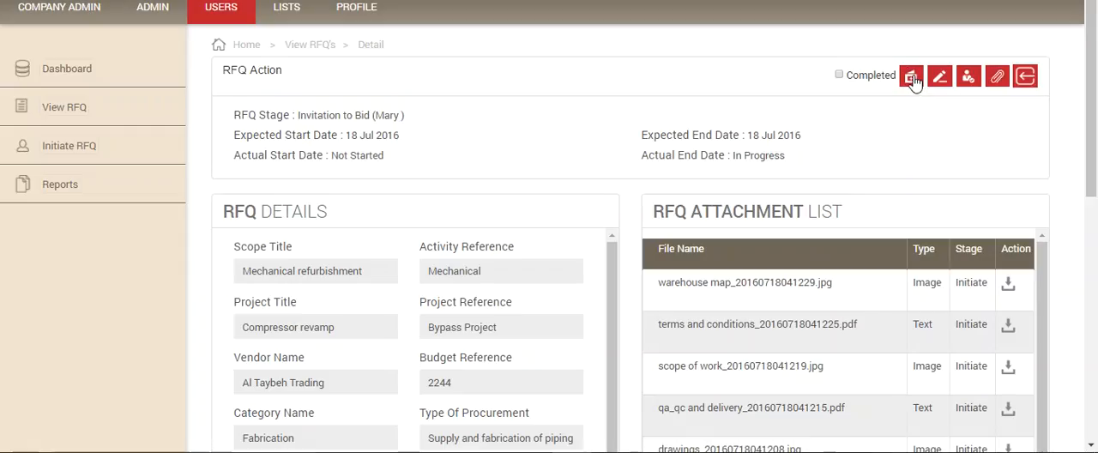
# Step: Add an invitation to bid of type Multiple for the vendor Al Taybeh Trading and save it
pyautogui.click(912, 77)
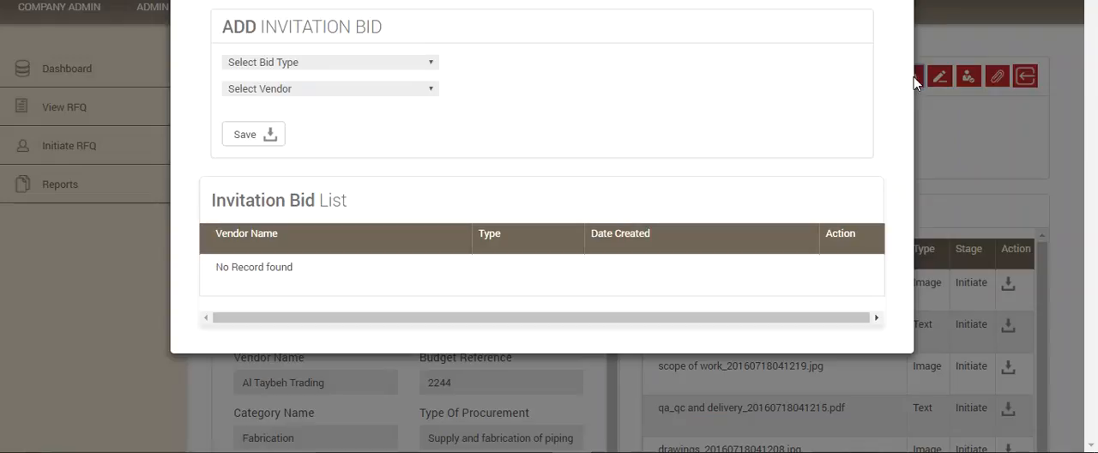
pyautogui.click(432, 64)
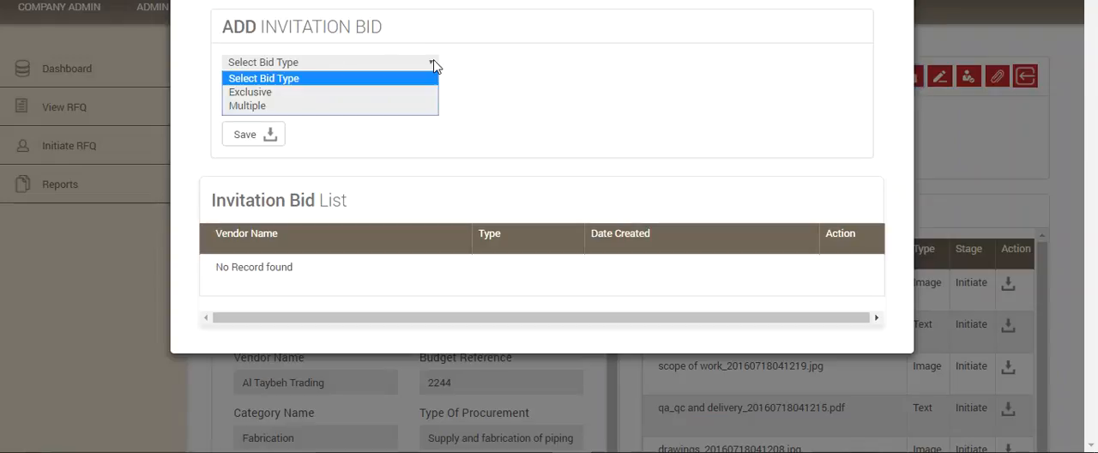
pyautogui.click(358, 93)
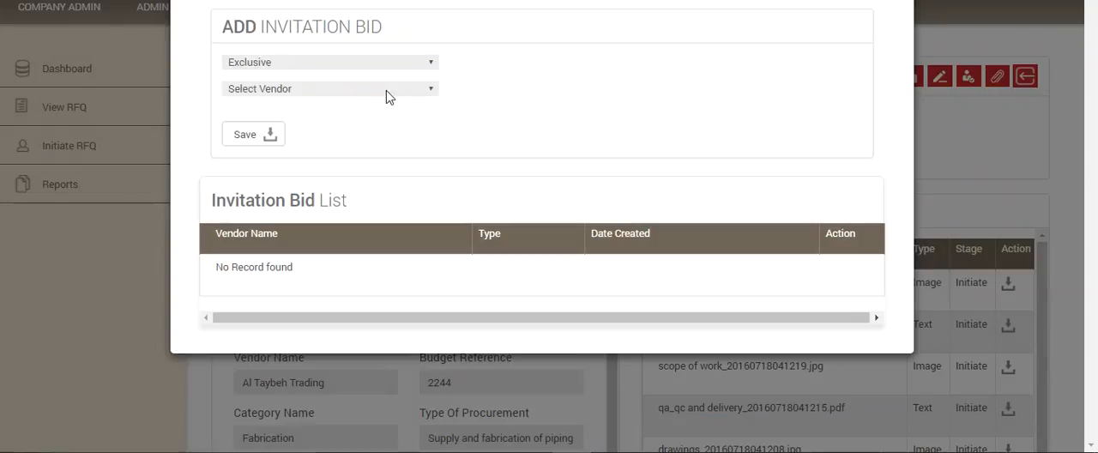
pyautogui.click(433, 67)
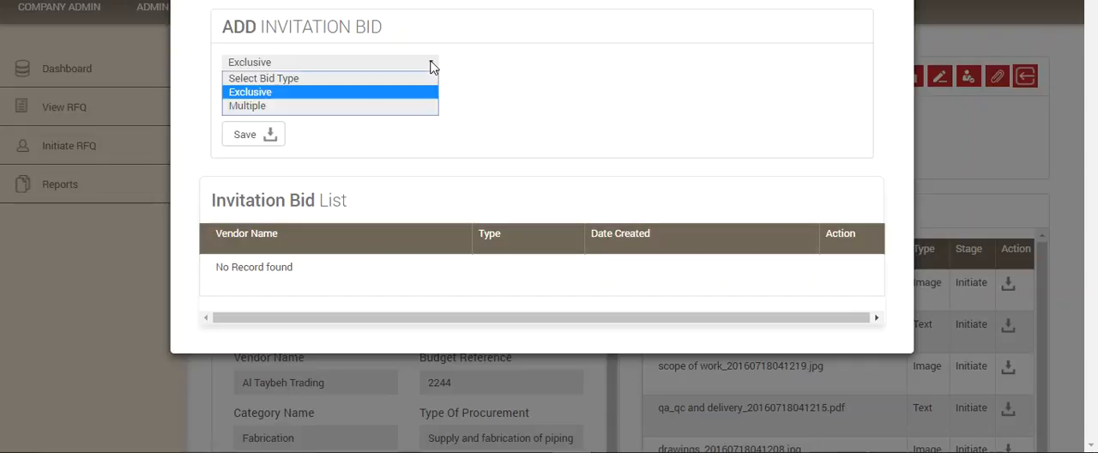
pyautogui.click(347, 108)
pyautogui.click(433, 90)
pyautogui.click(379, 111)
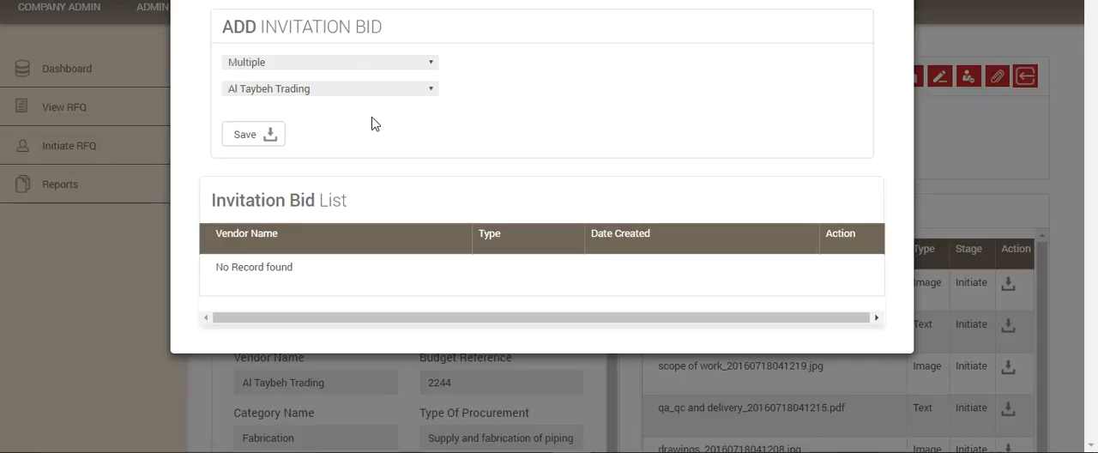
pyautogui.click(264, 133)
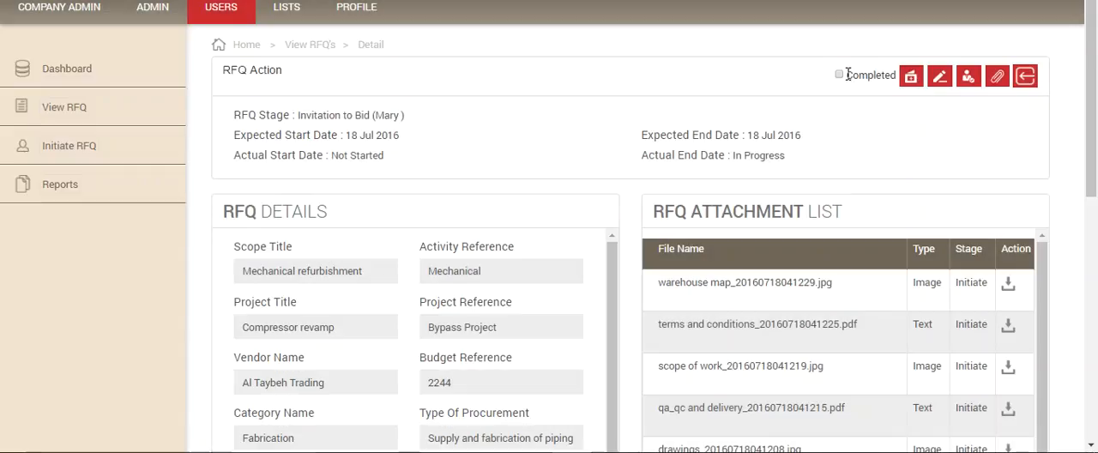
# Step: Try to mark the Invitation to Bid stage as completed and forward the RFQ to Bid submission
pyautogui.click(840, 76)
pyautogui.click(430, 34)
pyautogui.click(428, 36)
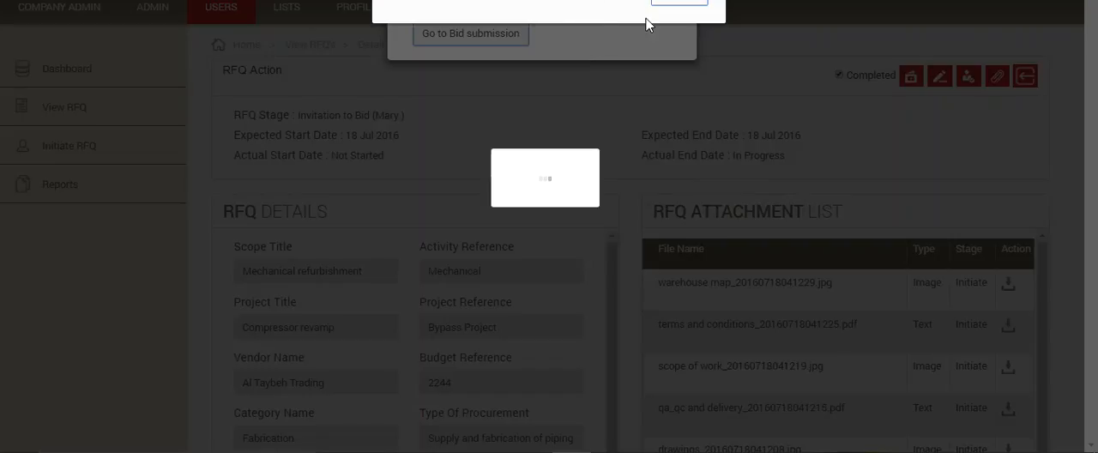
pyautogui.click(667, 4)
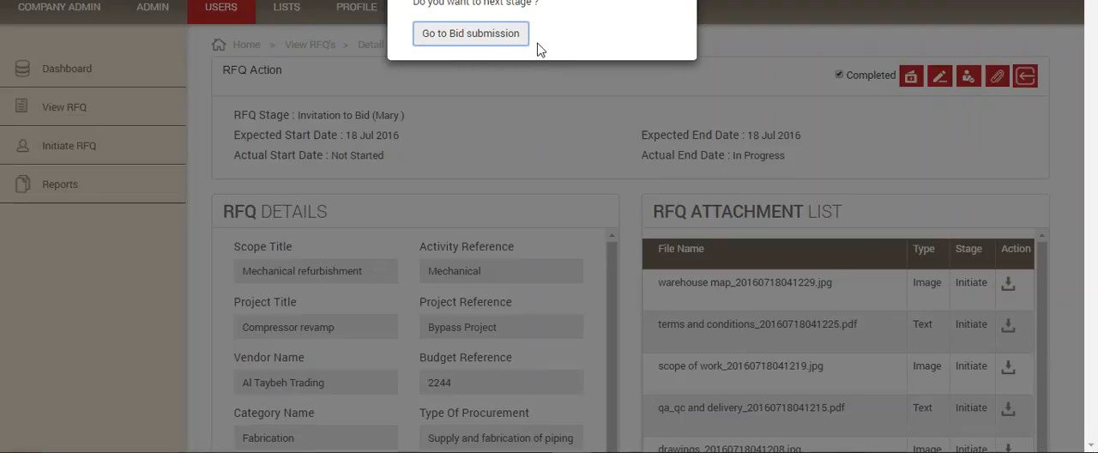
pyautogui.click(716, 43)
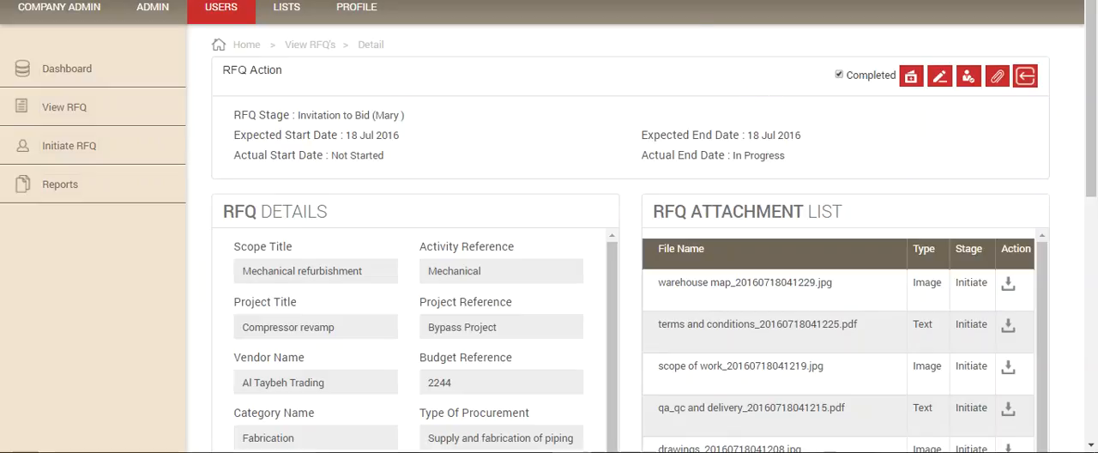
# Step: Try to add an invitation to bid of type Exclusive for the vendor Al Taybeh Trading
pyautogui.click(912, 78)
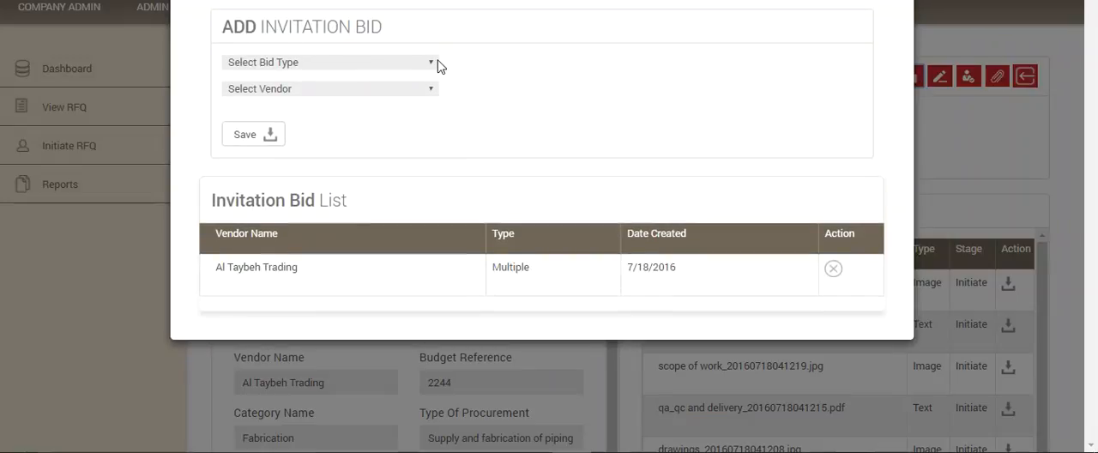
pyautogui.click(434, 66)
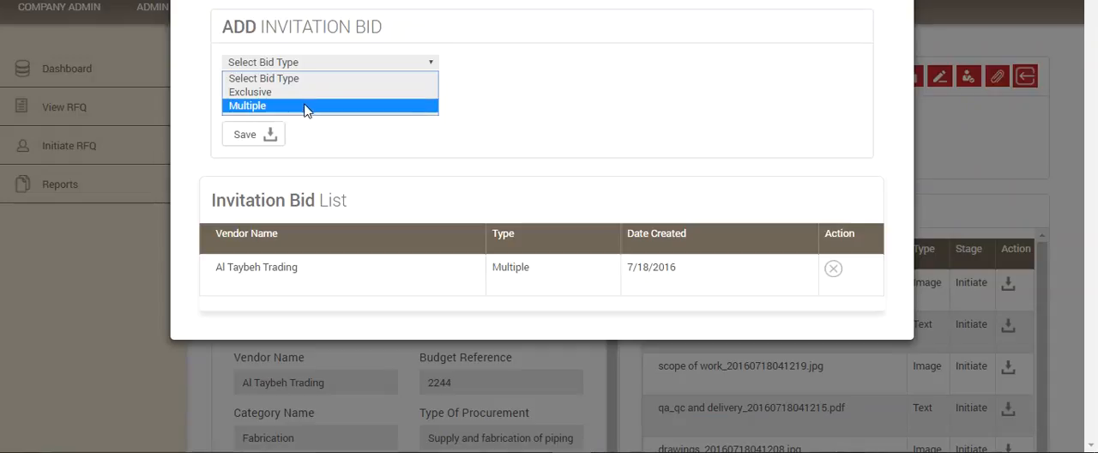
pyautogui.click(303, 95)
pyautogui.click(431, 90)
pyautogui.click(349, 113)
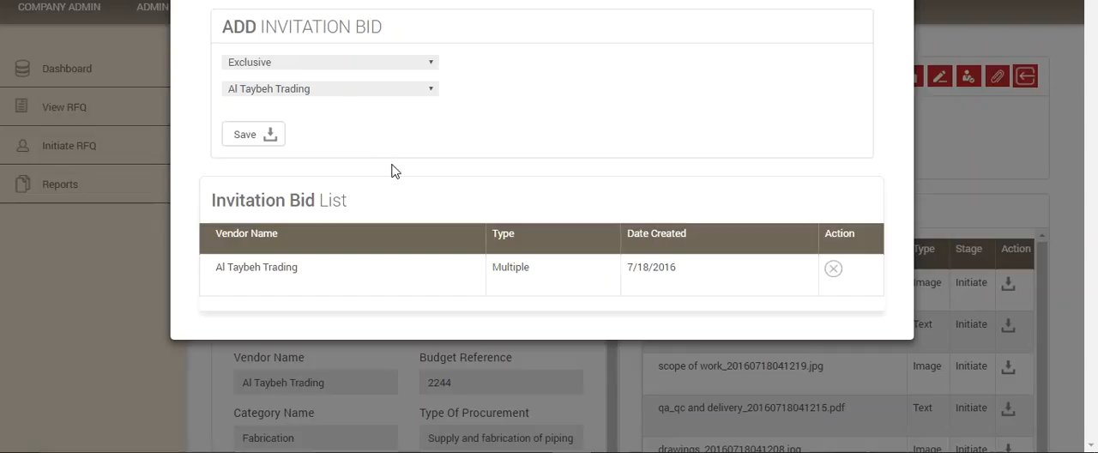
pyautogui.click(242, 134)
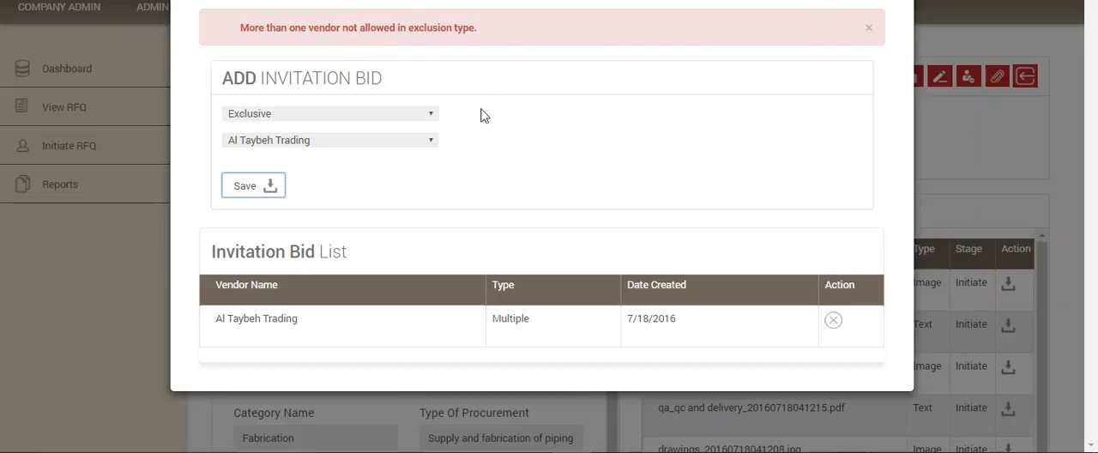
pyautogui.click(248, 187)
# Step: Set the new invitation's bid type back to Multiple and close the invitation form without saving
pyautogui.click(432, 116)
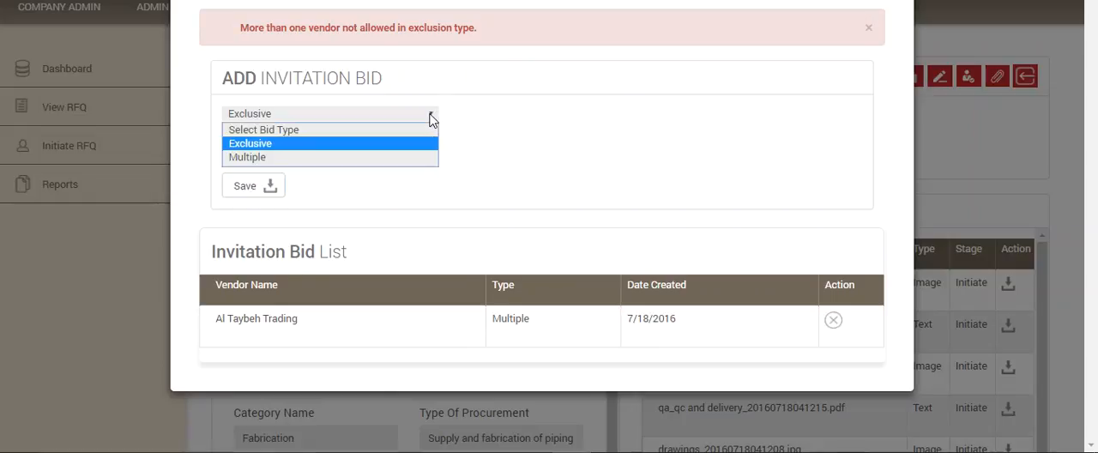
pyautogui.click(372, 158)
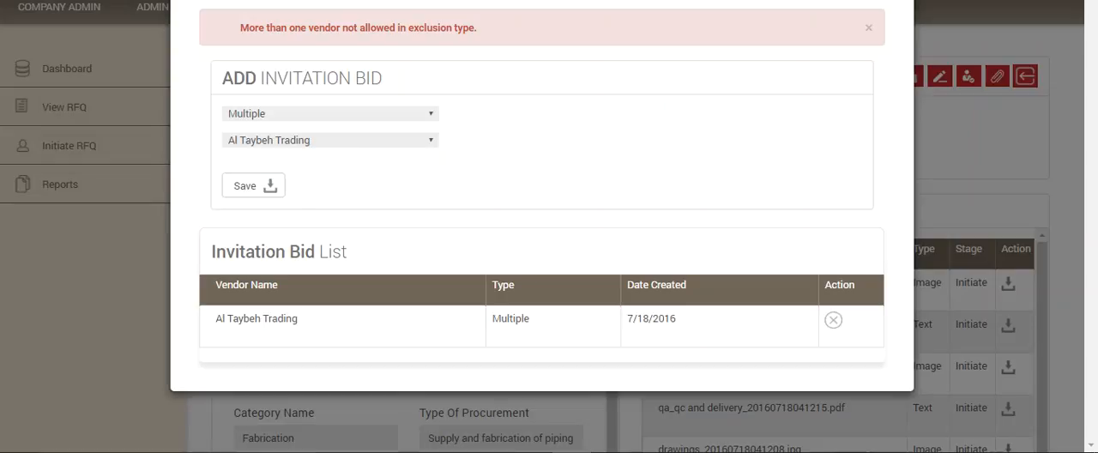
pyautogui.click(892, 3)
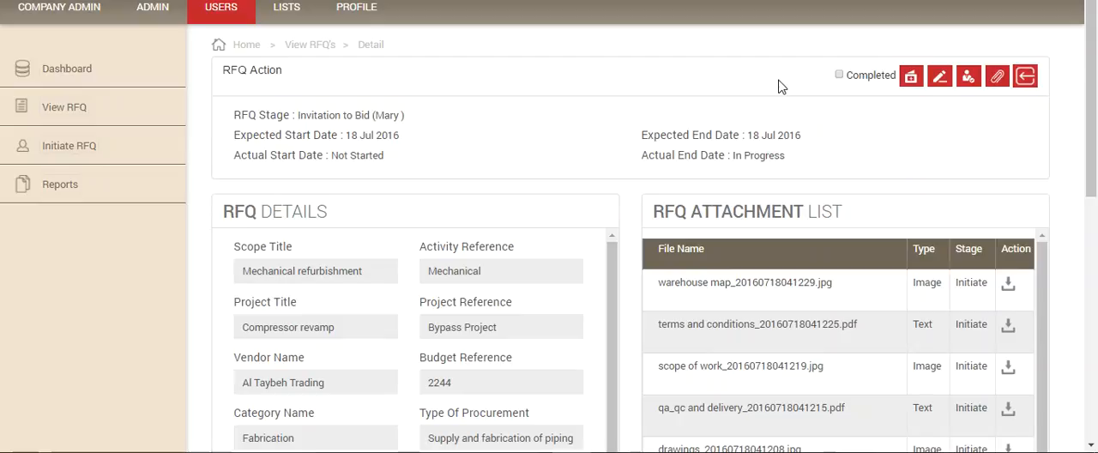
# Step: Try to mark the Invitation to Bid stage as completed and forward the RFQ to Bid submission with the Multiple invitation
pyautogui.click(840, 77)
pyautogui.click(432, 32)
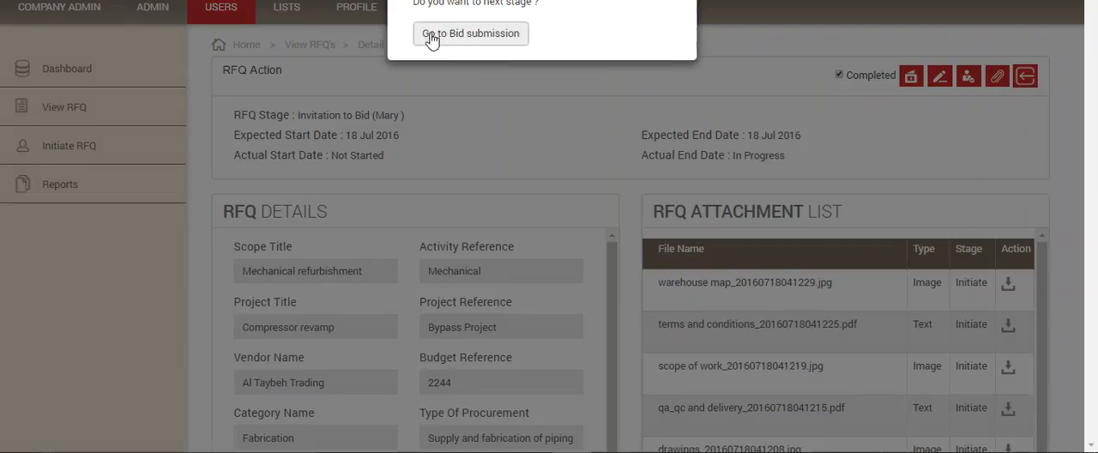
pyautogui.click(433, 36)
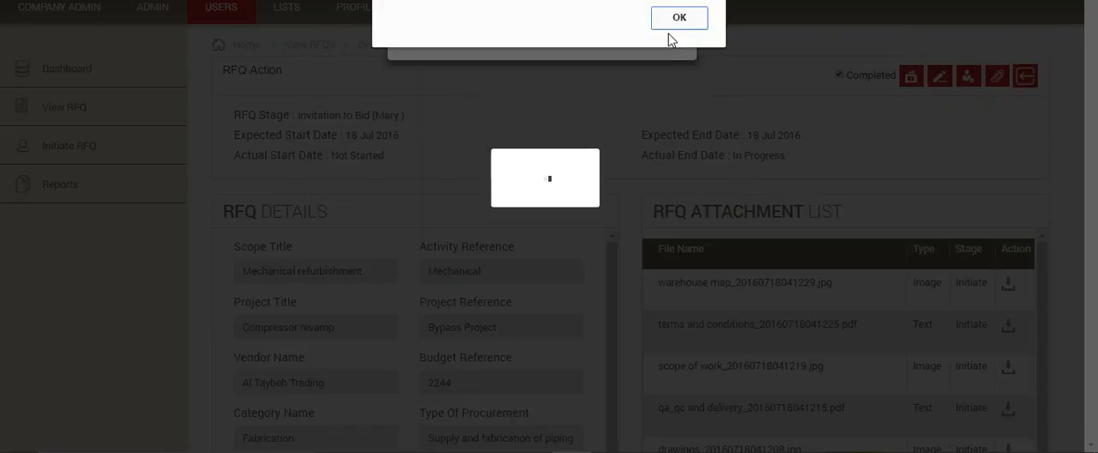
pyautogui.click(681, 17)
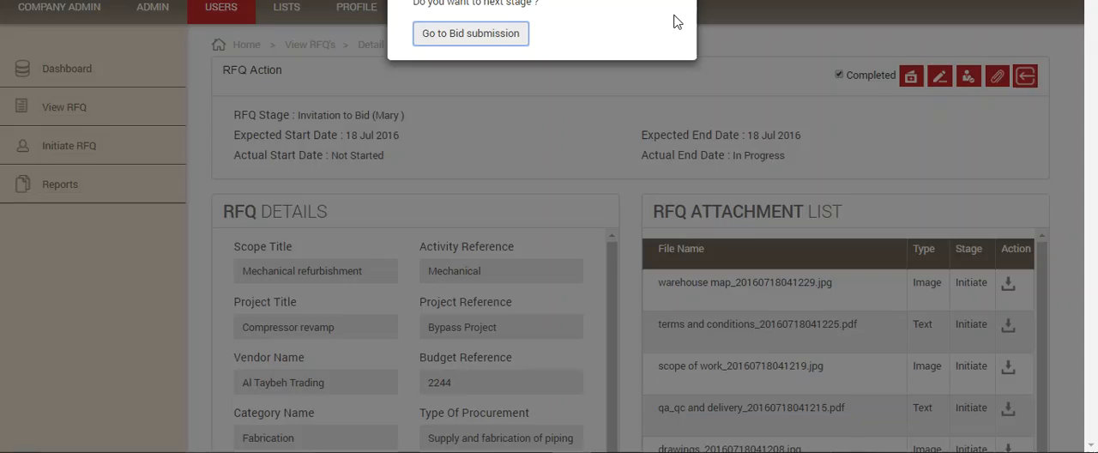
pyautogui.click(493, 33)
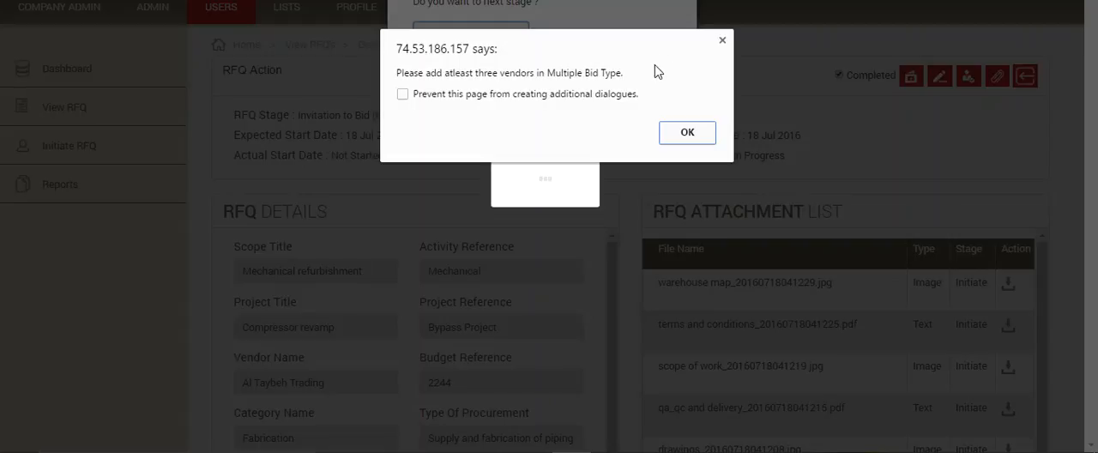
pyautogui.click(686, 133)
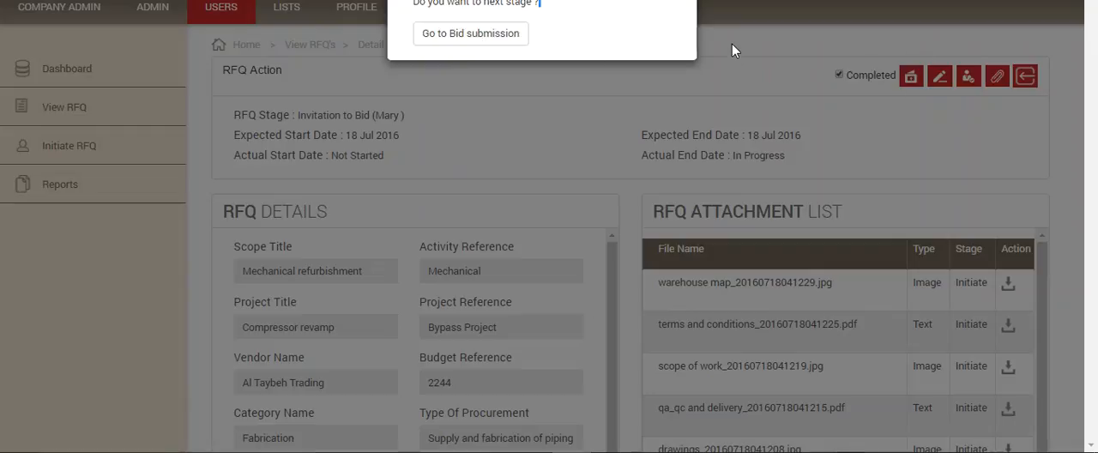
# Step: Replace Al Taybeh Trading's Multiple bid invitation with a saved one of type Exclusive and close the invitation form
pyautogui.click(909, 74)
pyautogui.click(909, 75)
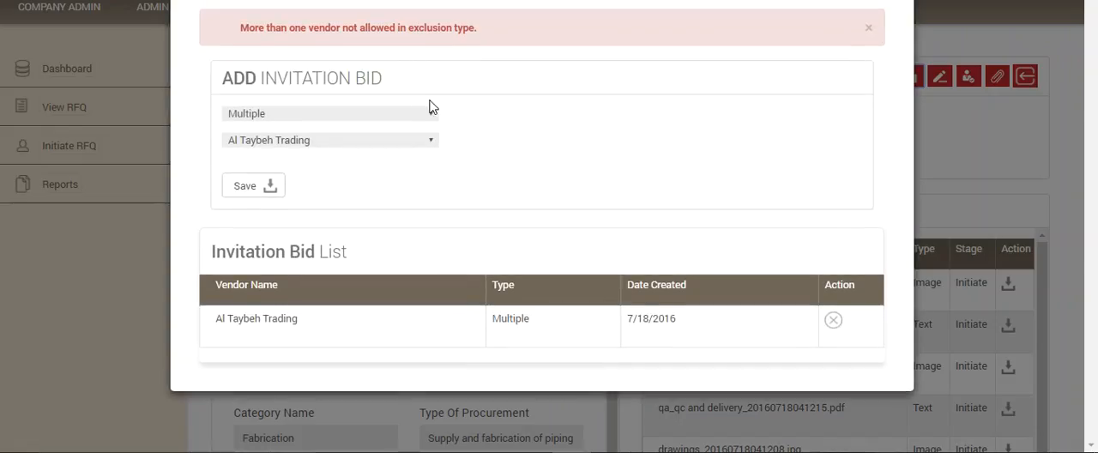
pyautogui.click(433, 113)
pyautogui.click(371, 145)
pyautogui.click(833, 320)
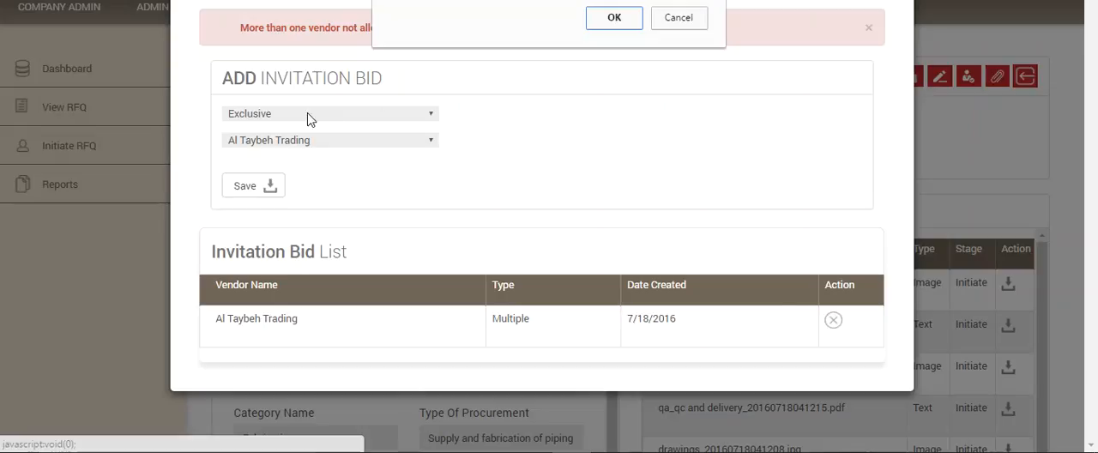
pyautogui.click(614, 19)
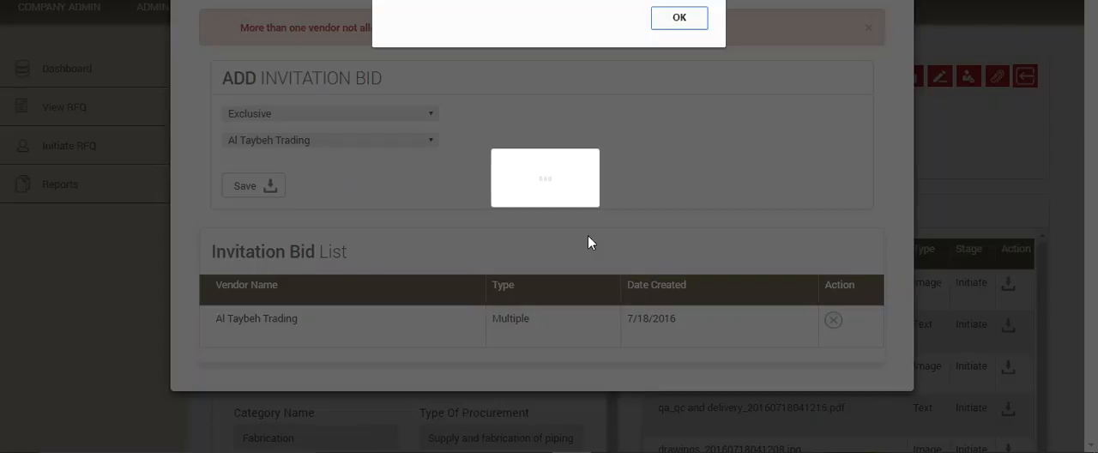
pyautogui.click(669, 19)
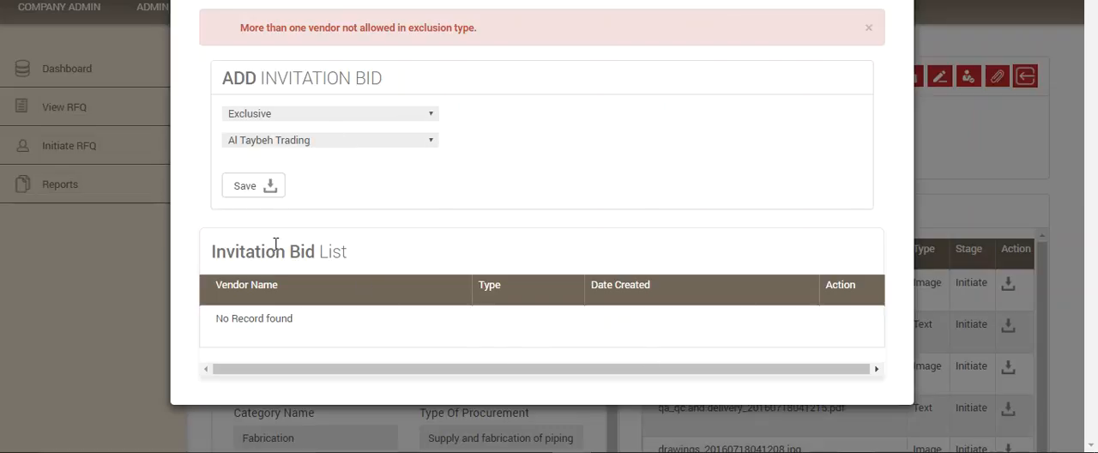
pyautogui.click(255, 189)
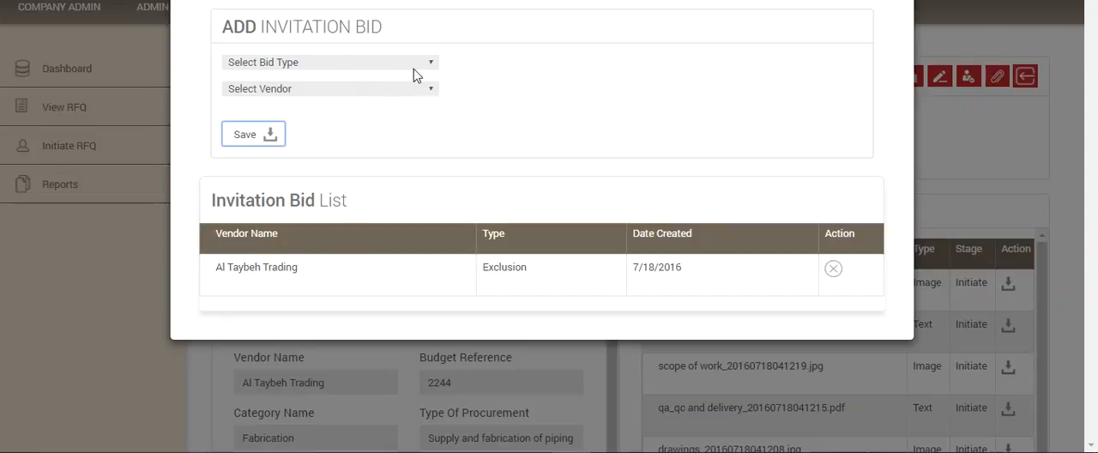
pyautogui.click(929, 9)
# Step: Mark the Invitation to Bid stage as completed and forward the RFQ to Bid submission
pyautogui.click(838, 75)
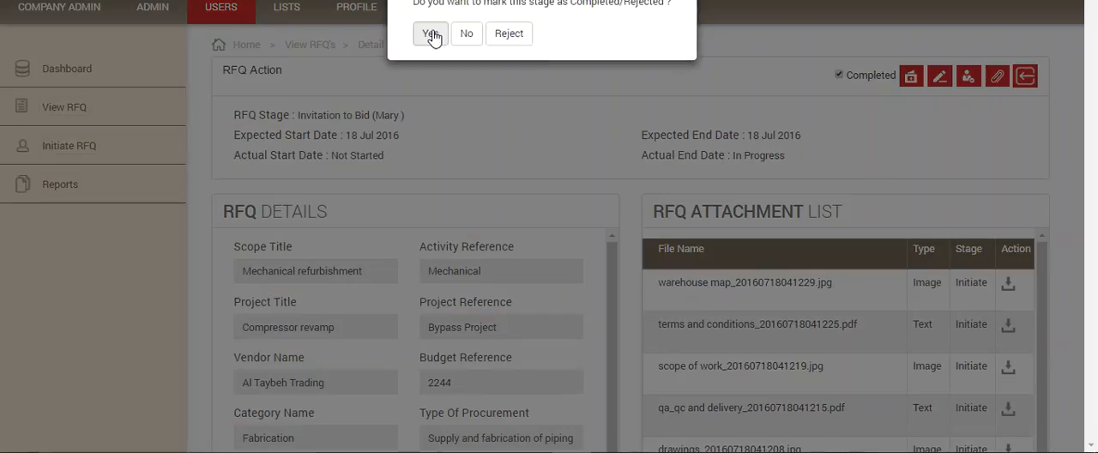
pyautogui.click(432, 36)
pyautogui.click(446, 33)
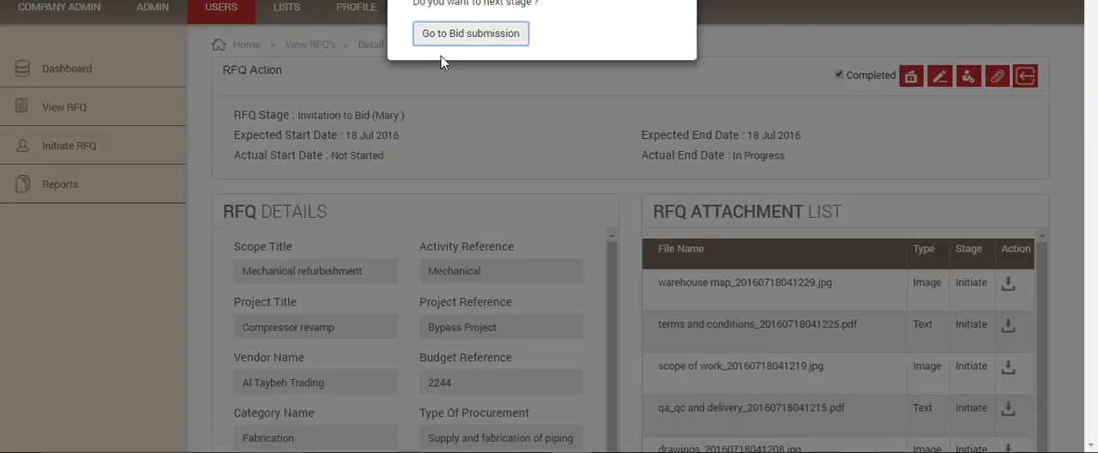
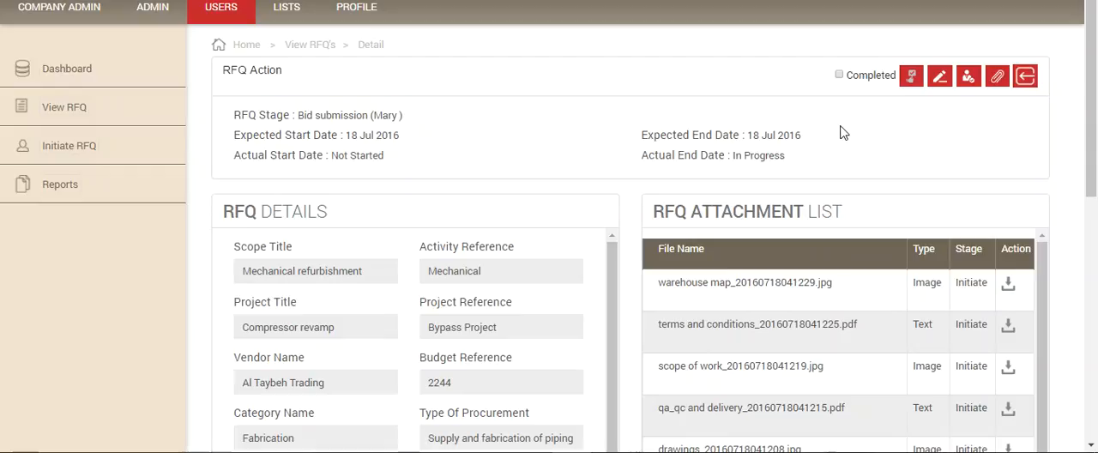
# Step: Inspect the Bid submission stage's invitation list and its clarification form, closing both without entering anything
pyautogui.click(911, 78)
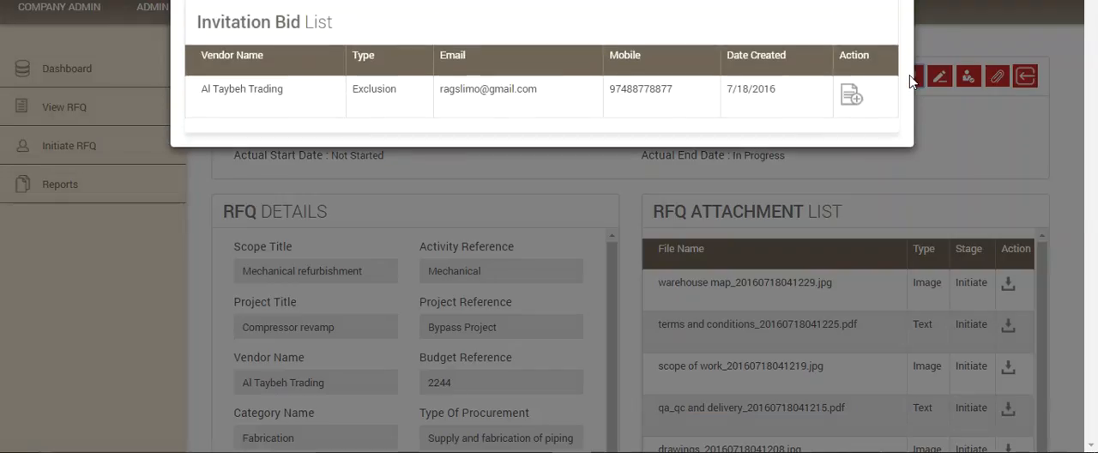
pyautogui.click(895, 2)
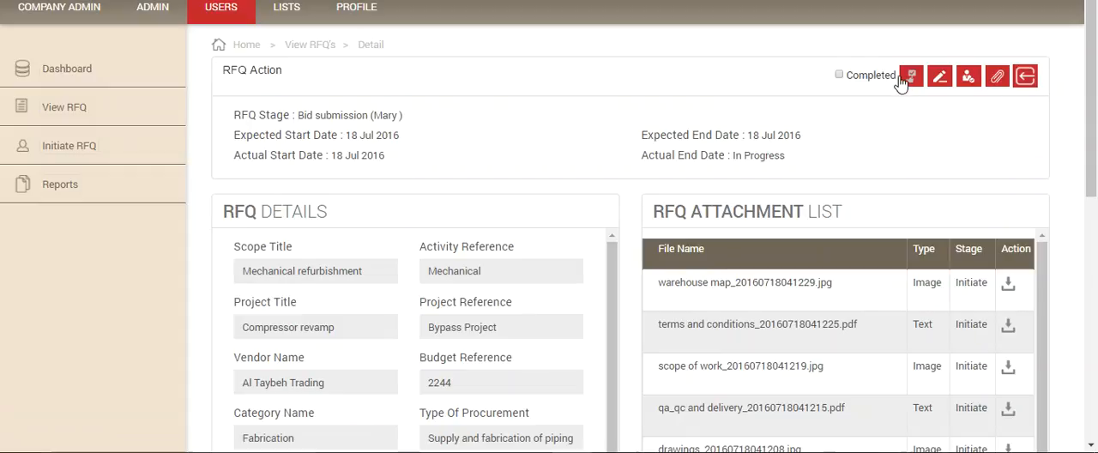
pyautogui.click(967, 78)
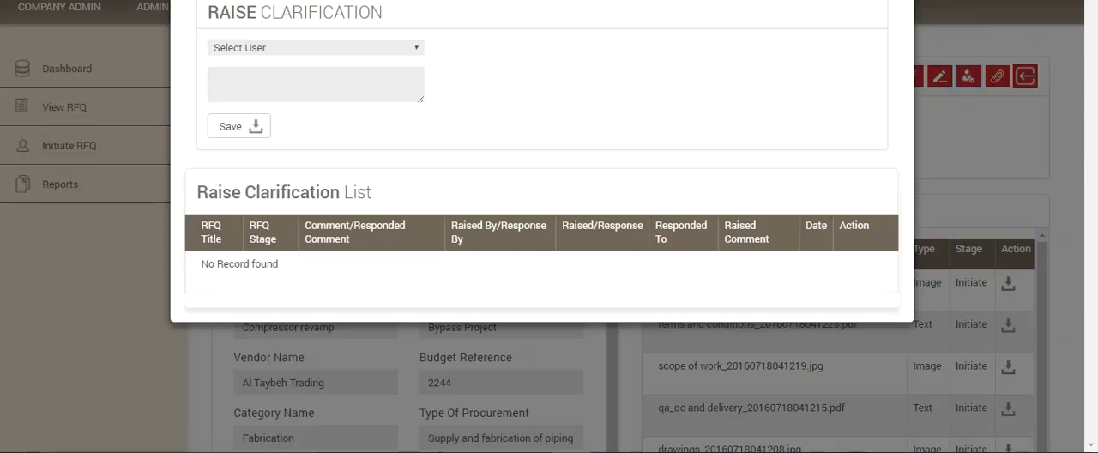
pyautogui.click(966, 82)
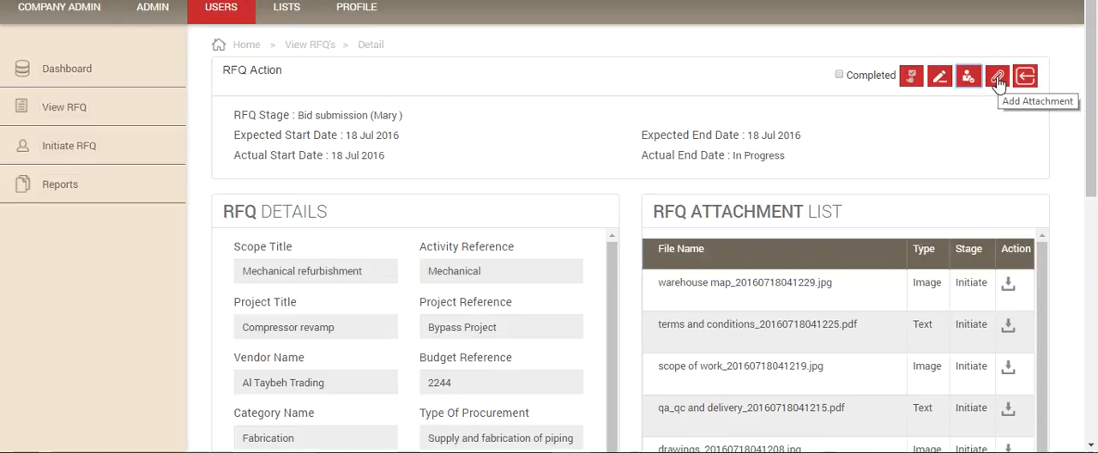
# Step: Start a bid detail for Al Taybeh Trading's invitation with price 30000 and business unit USD (America Dollars)
pyautogui.click(911, 77)
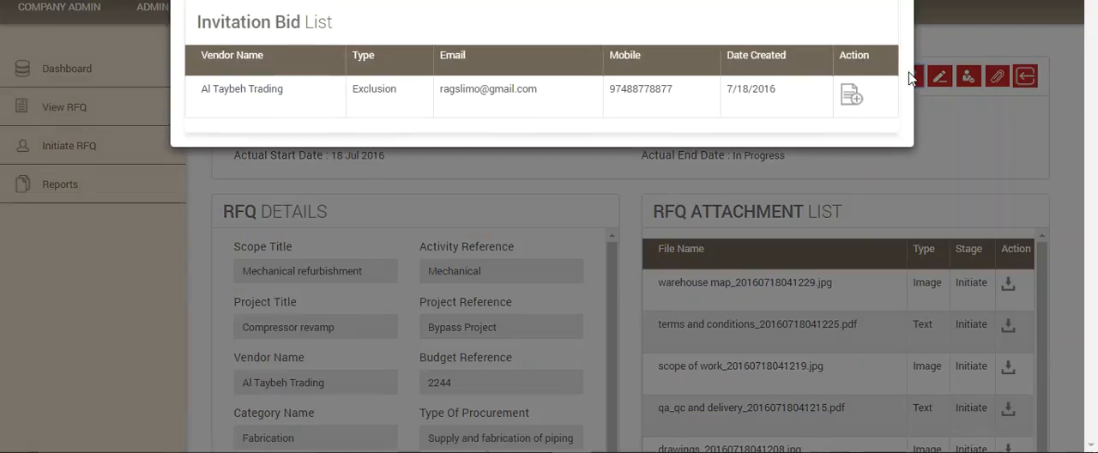
pyautogui.click(850, 96)
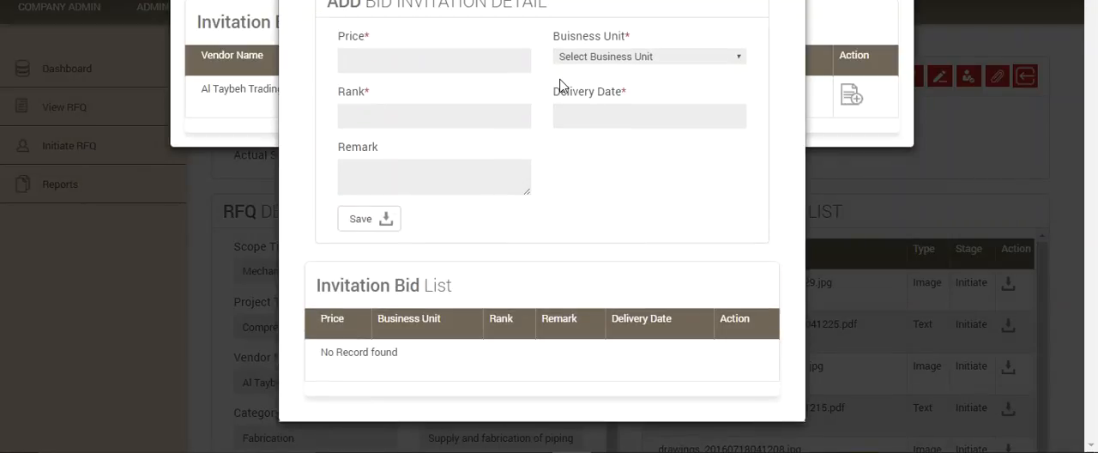
pyautogui.click(427, 63)
pyautogui.write('30000')
pyautogui.click(693, 58)
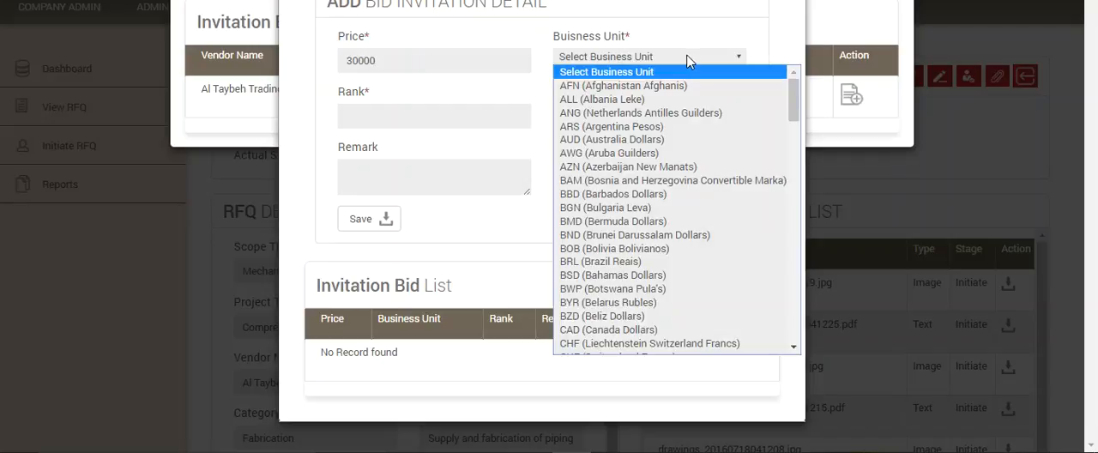
pyautogui.write('usd')
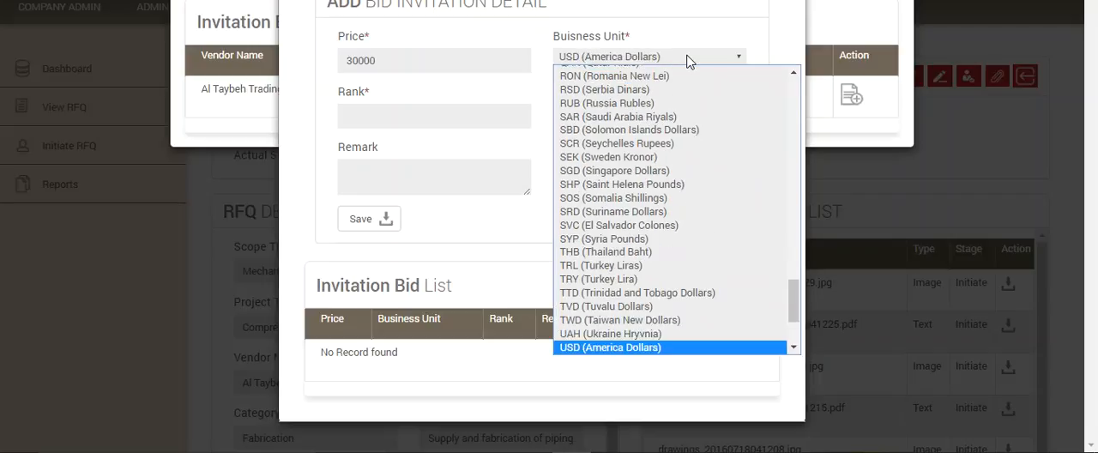
pyautogui.click(625, 354)
# Step: Set the bid detail's rank to 1 and its delivery date to 07/31/2016
pyautogui.click(409, 114)
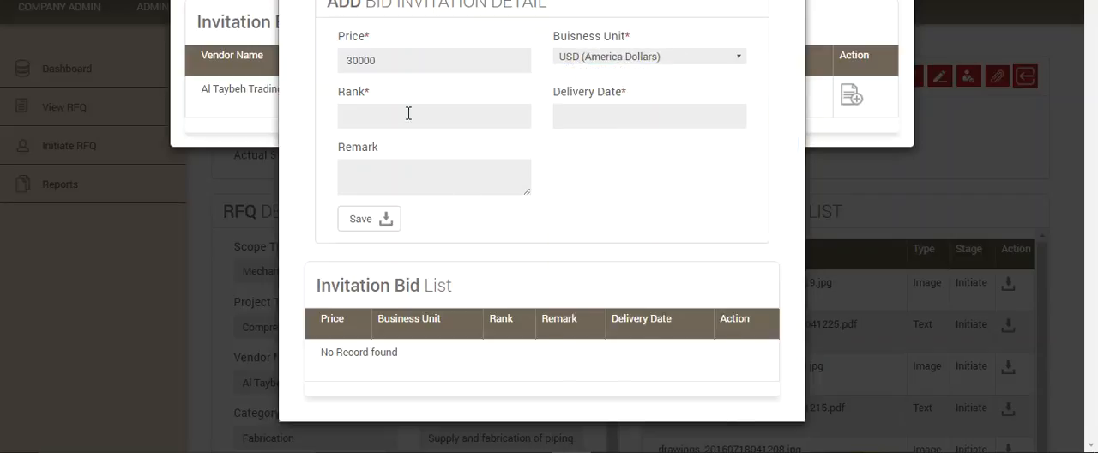
pyautogui.write('1')
pyautogui.click(609, 109)
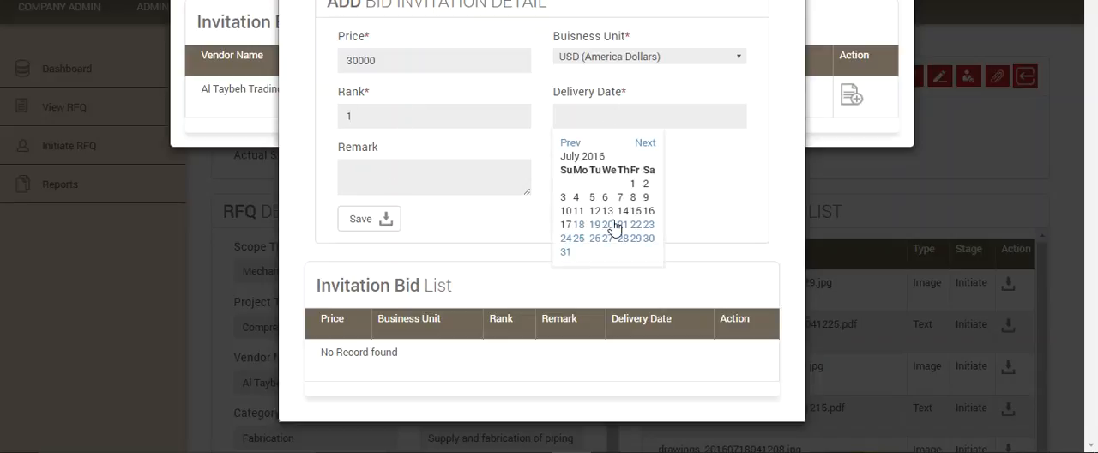
pyautogui.click(564, 254)
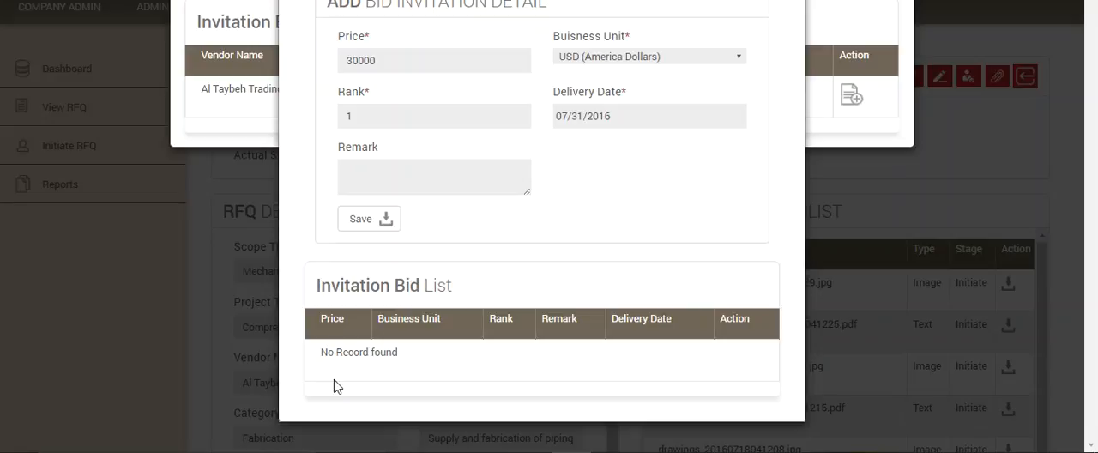
# Step: Enter the remark "Single source" on the bid detail, save it and close the bid forms
pyautogui.click(367, 167)
pyautogui.write('Single source')
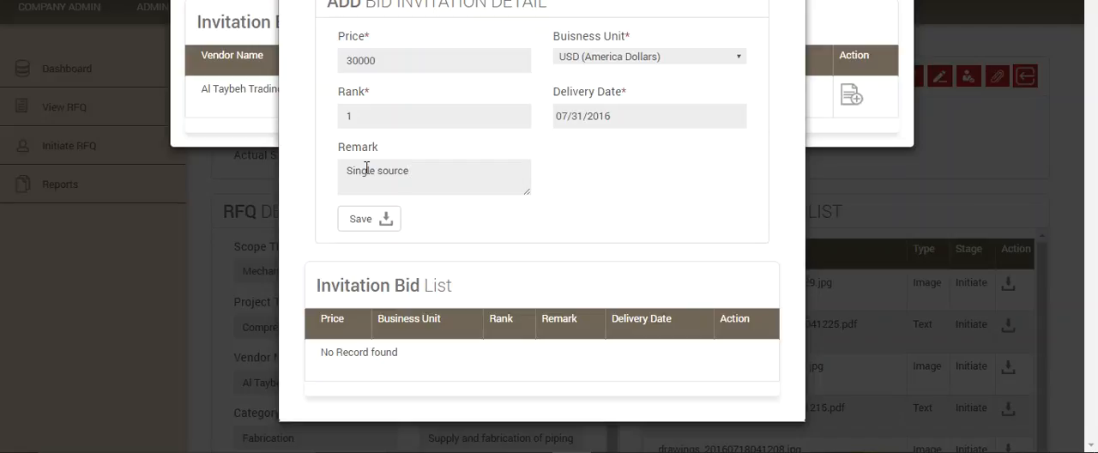
pyautogui.click(358, 219)
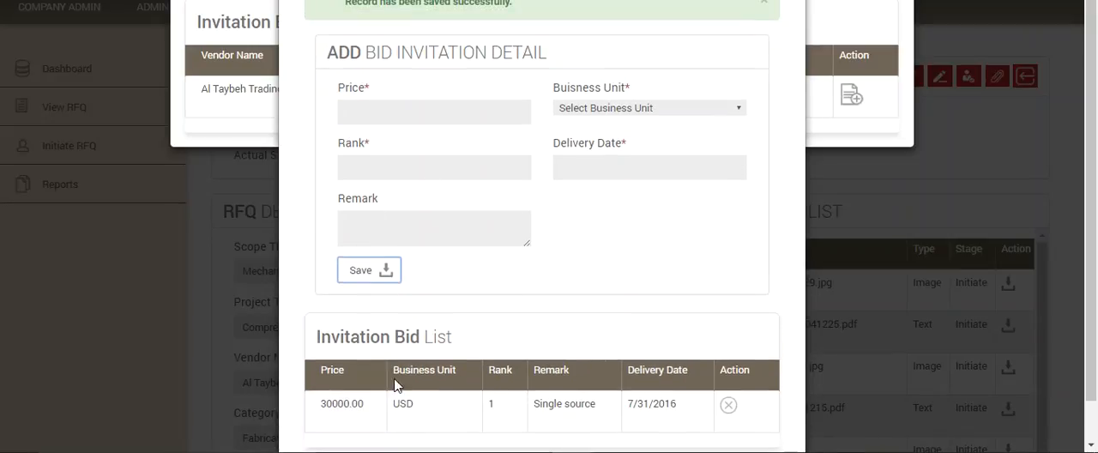
pyautogui.scroll(-2, 426, 406)
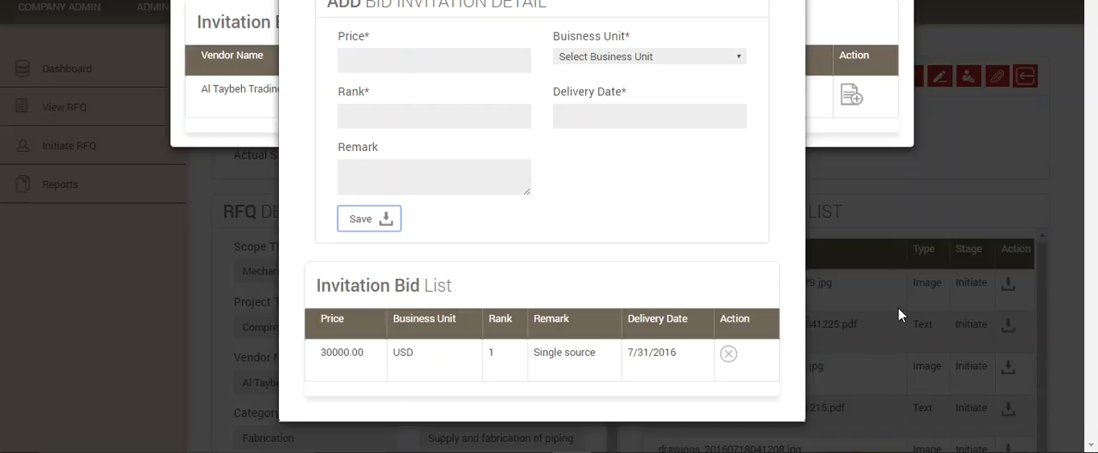
pyautogui.click(966, 191)
pyautogui.click(898, 2)
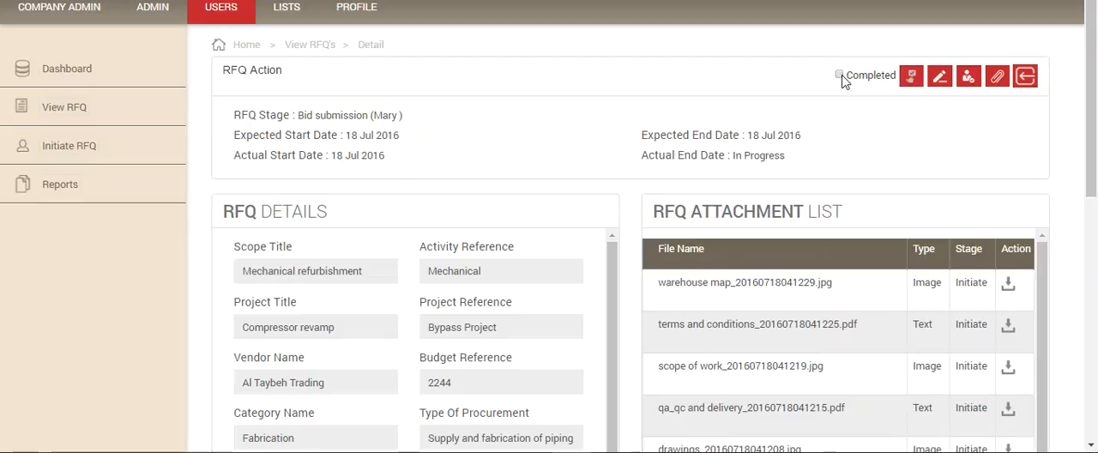
# Step: Try to mark the Bid submission stage as completed and forward the RFQ to Single Source Approvers without a remark
pyautogui.click(839, 75)
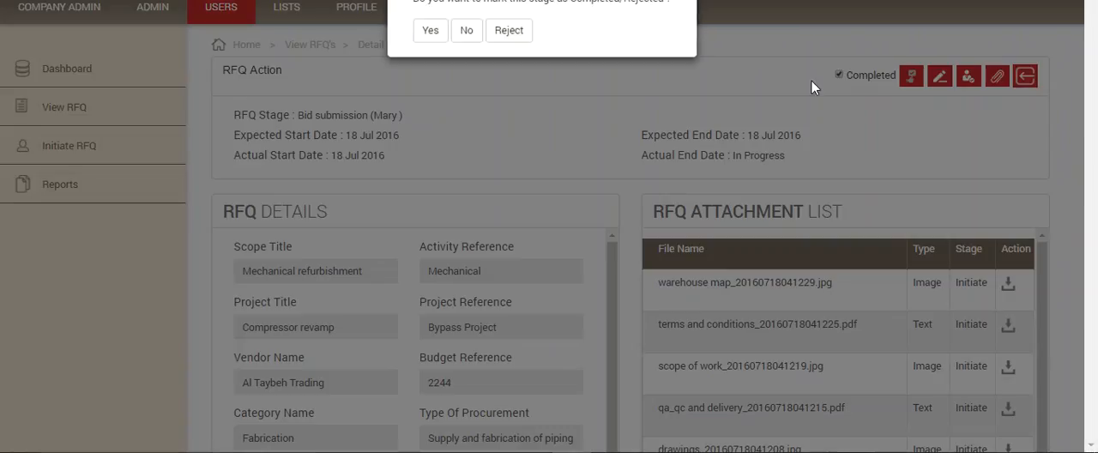
pyautogui.click(429, 36)
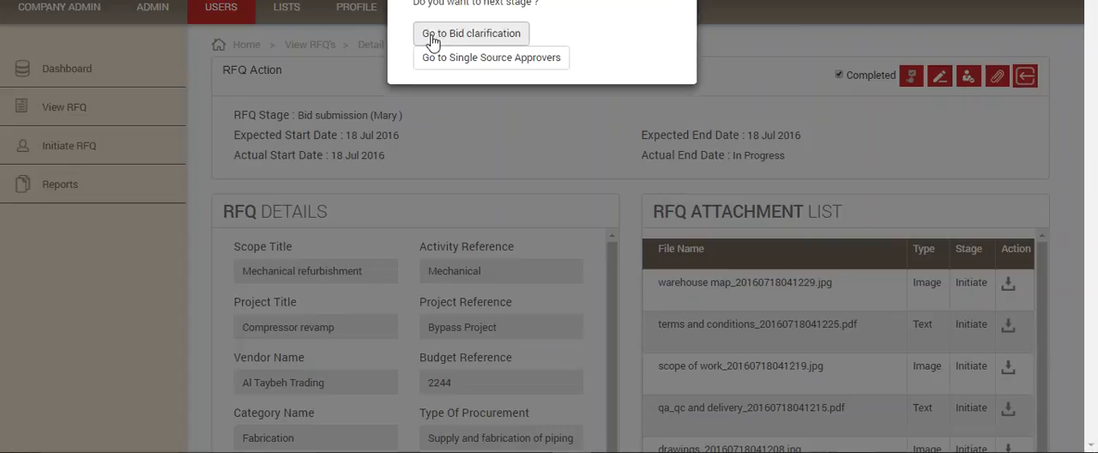
pyautogui.click(480, 58)
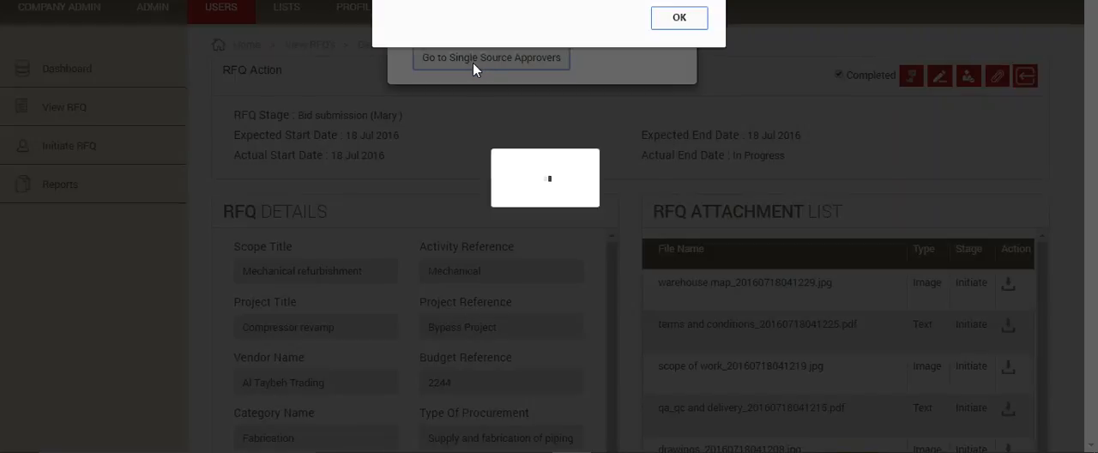
pyautogui.click(691, 19)
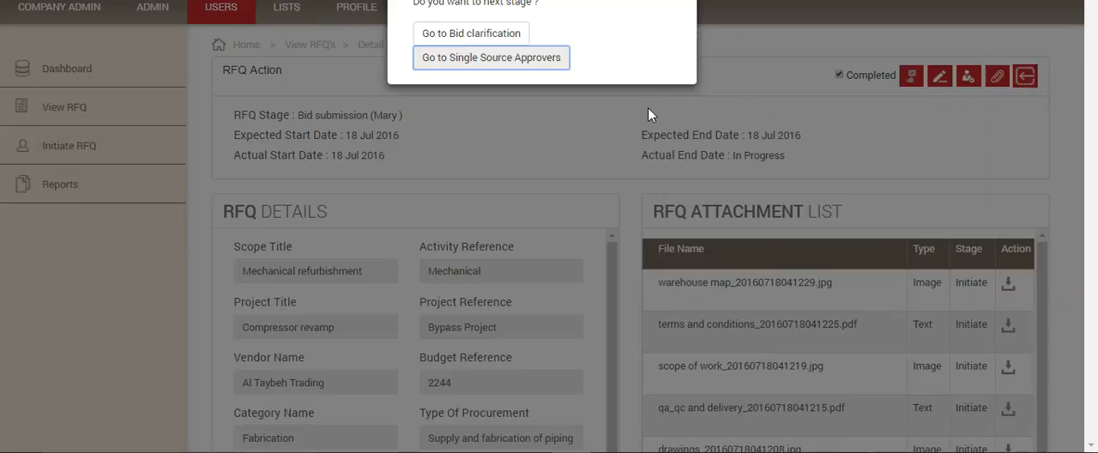
pyautogui.click(505, 57)
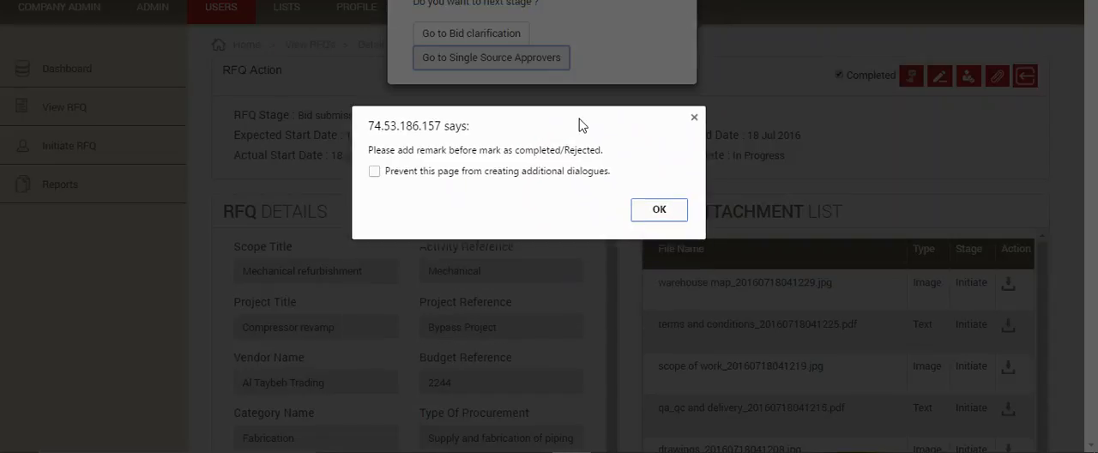
pyautogui.click(661, 213)
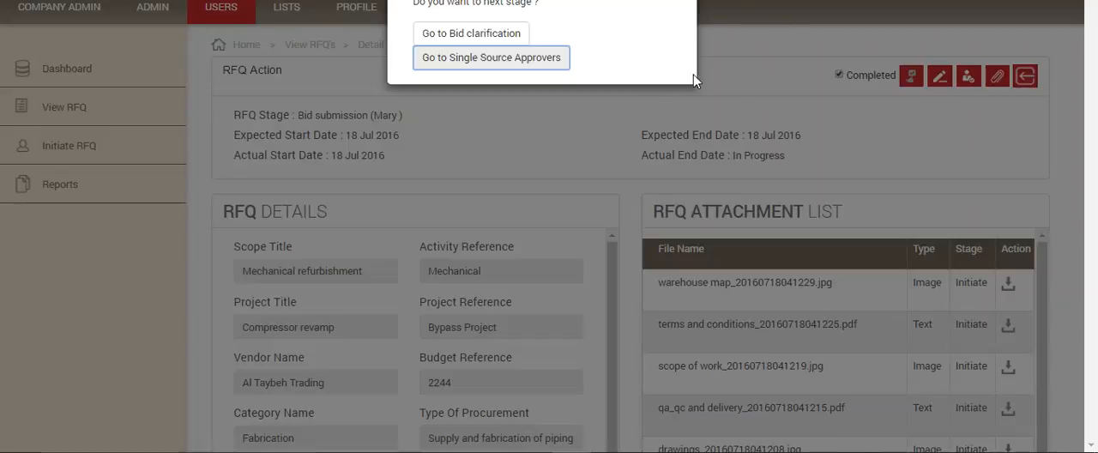
pyautogui.click(620, 72)
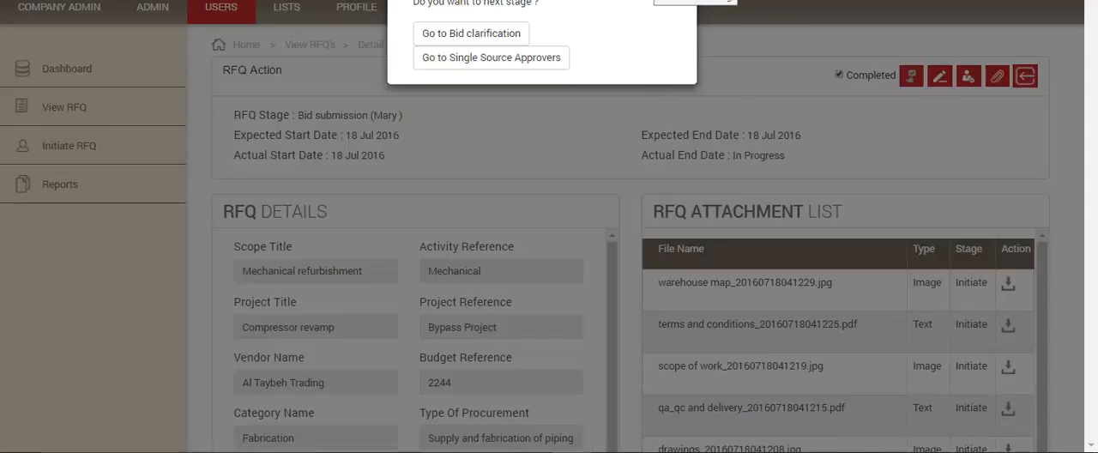
# Step: Save the remark "No clarifications are applicable" for the Bid submission stage and forward the RFQ as completed to Single Source Approvers
pyautogui.click(941, 76)
pyautogui.click(908, 76)
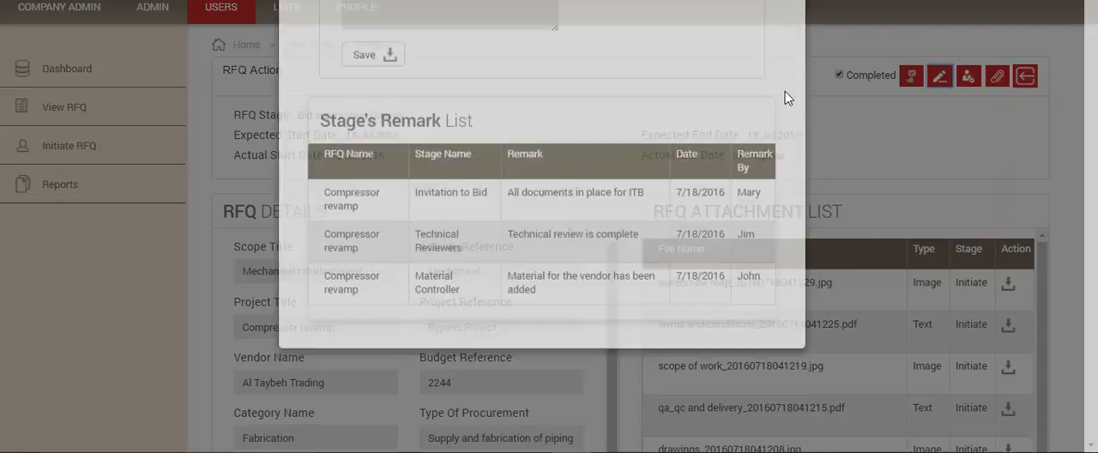
pyautogui.write('No clarifications are applicable')
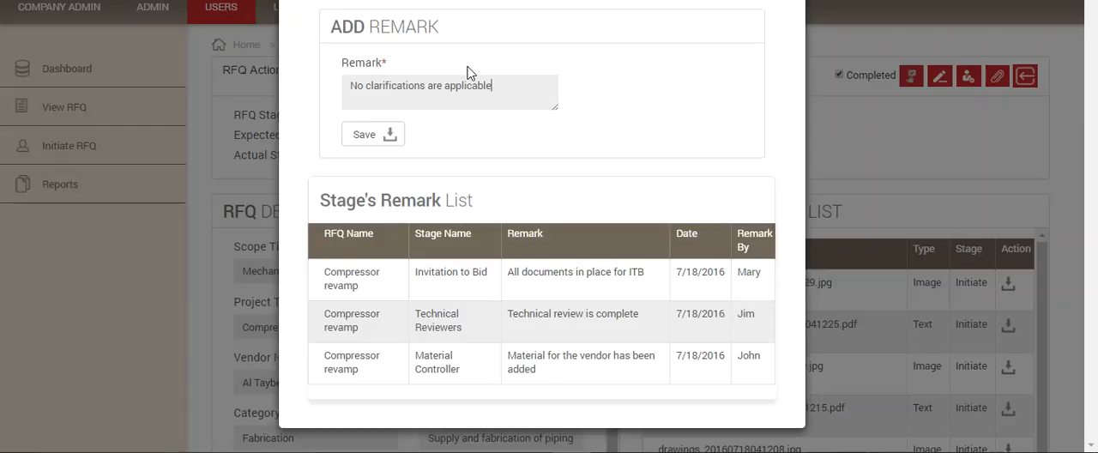
pyautogui.click(369, 140)
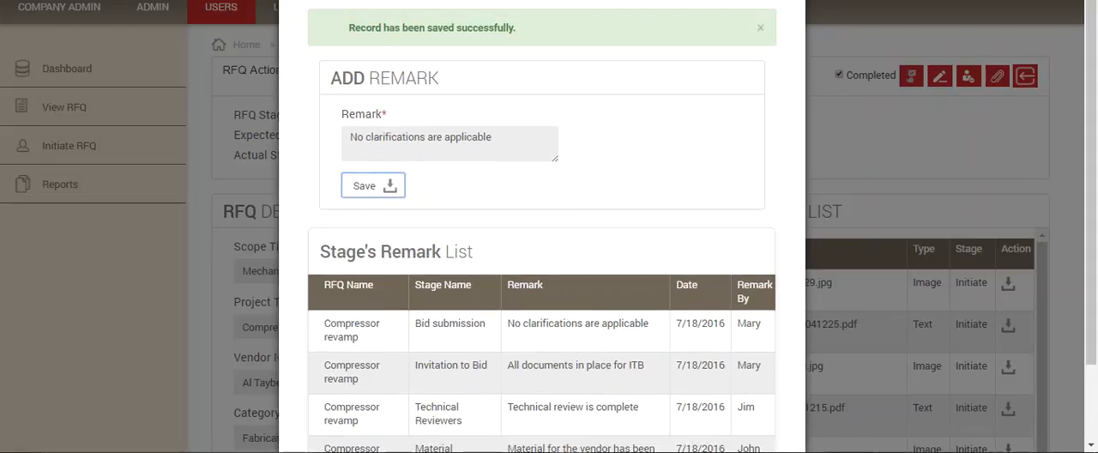
pyautogui.click(854, 118)
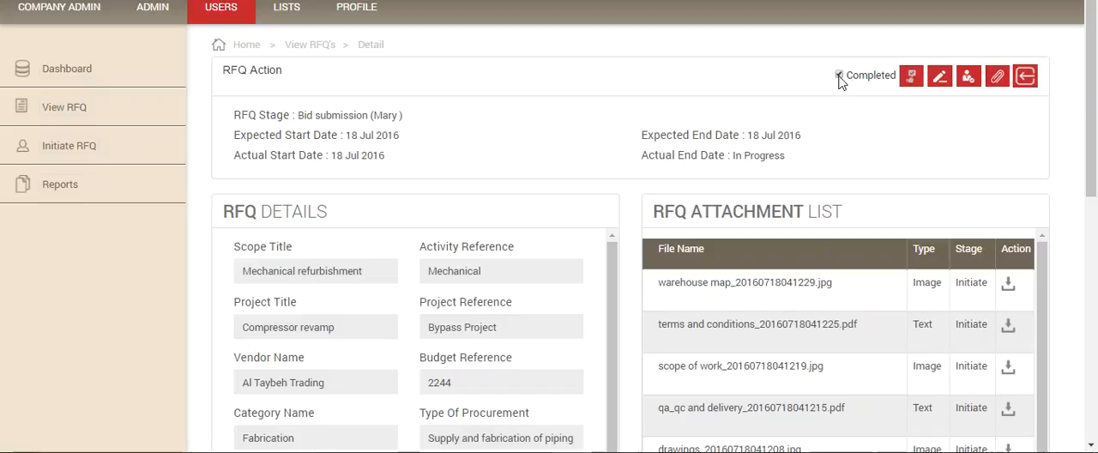
pyautogui.click(840, 76)
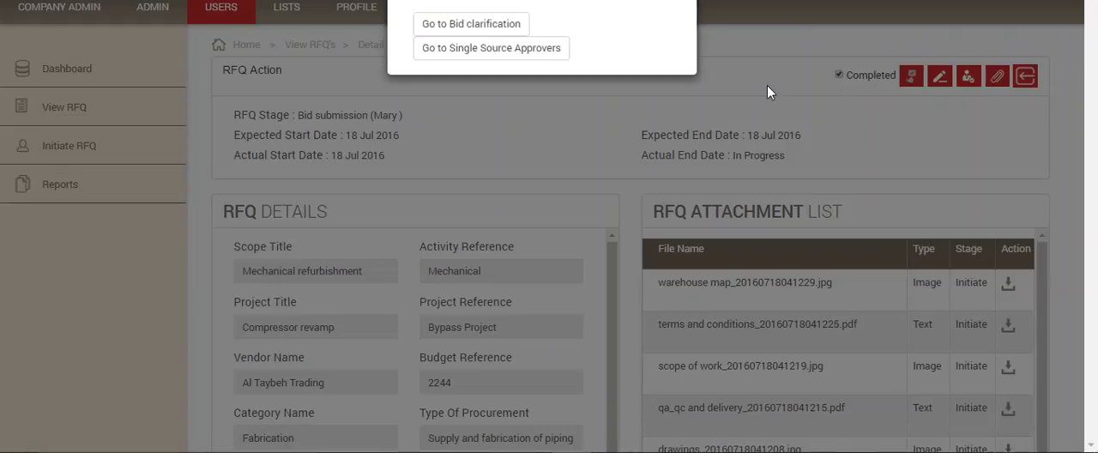
pyautogui.click(473, 58)
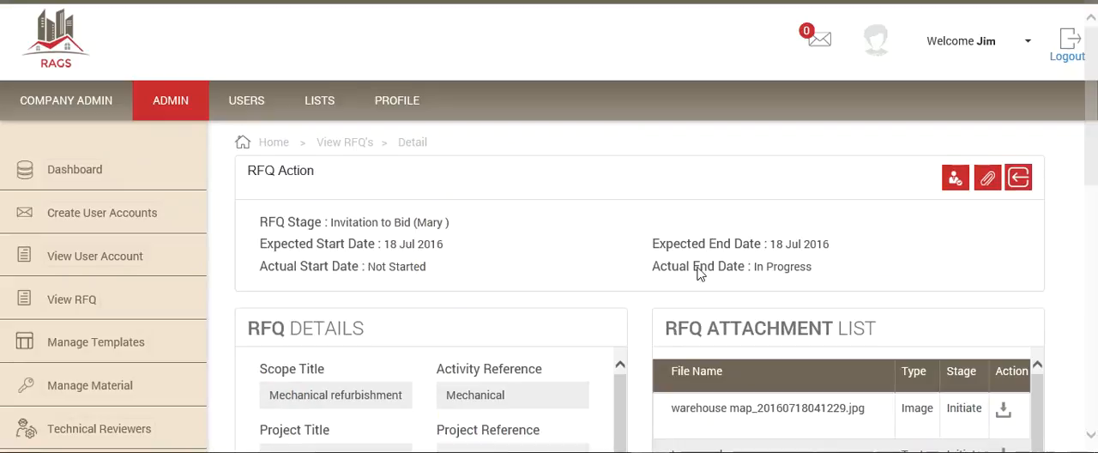
# Step: Switch to the admin user's session and check the dashboard calendar for the Compressor revamp entry on the 18th
pyautogui.click(70, 174)
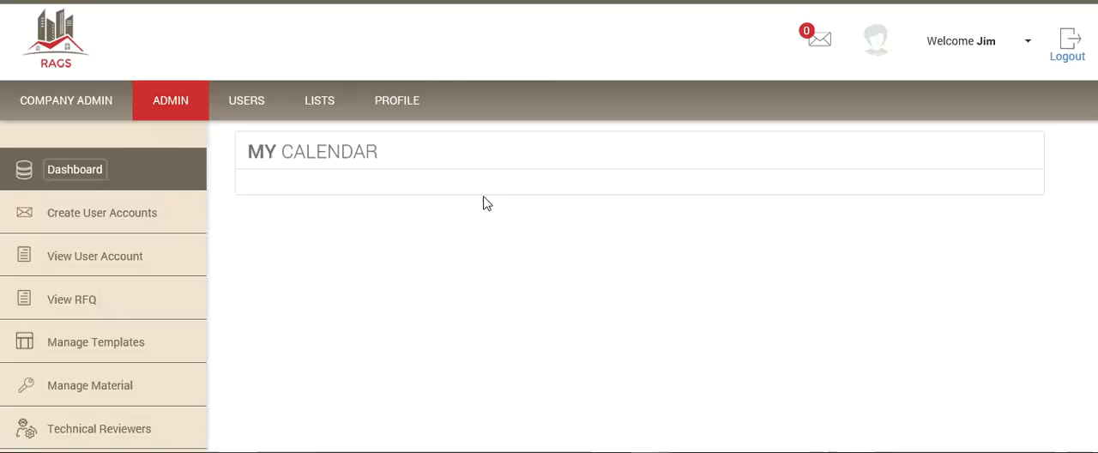
pyautogui.scroll(-3, 483, 203)
pyautogui.scroll(-3, 483, 203)
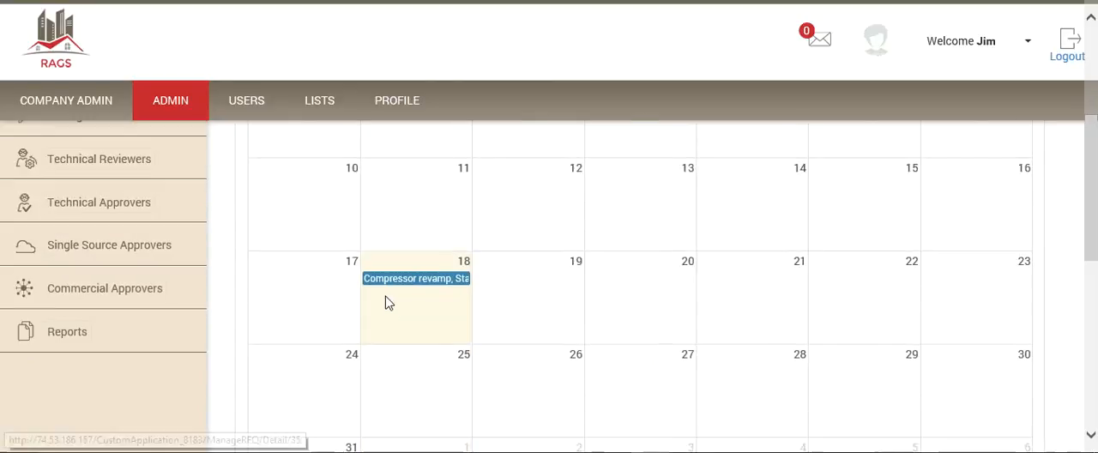
pyautogui.moveTo(413, 291)
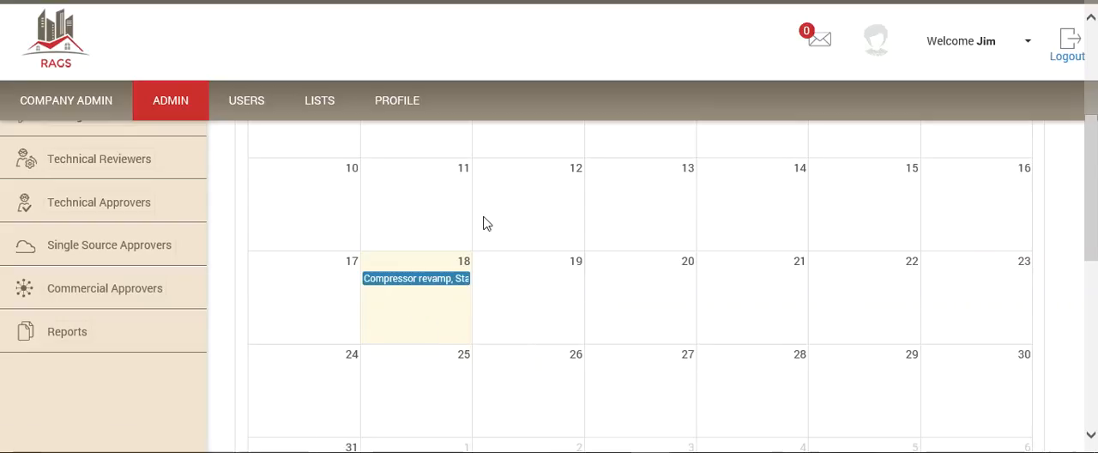
pyautogui.scroll(3, 483, 224)
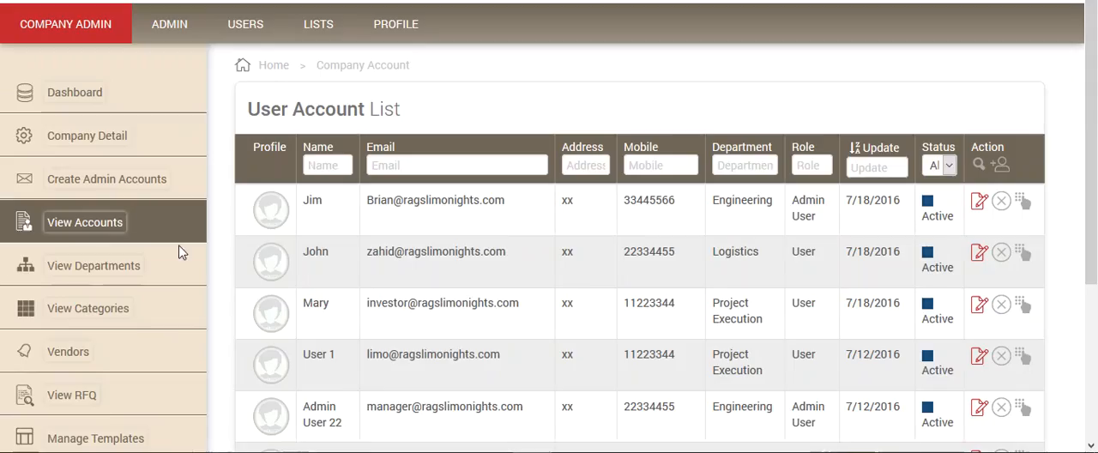
# Step: Switch to the company admin session and look through the report types offered on its reports page
pyautogui.scroll(-5, 139, 205)
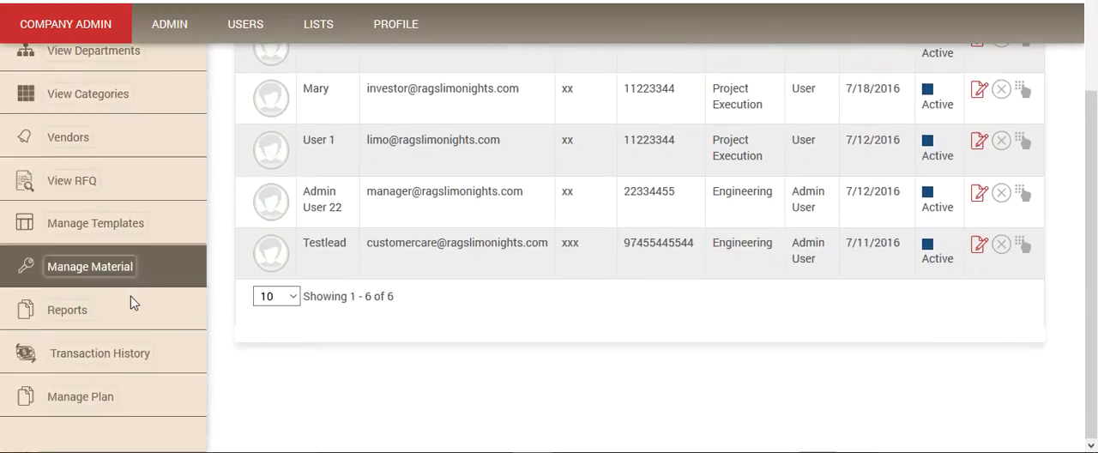
pyautogui.click(86, 311)
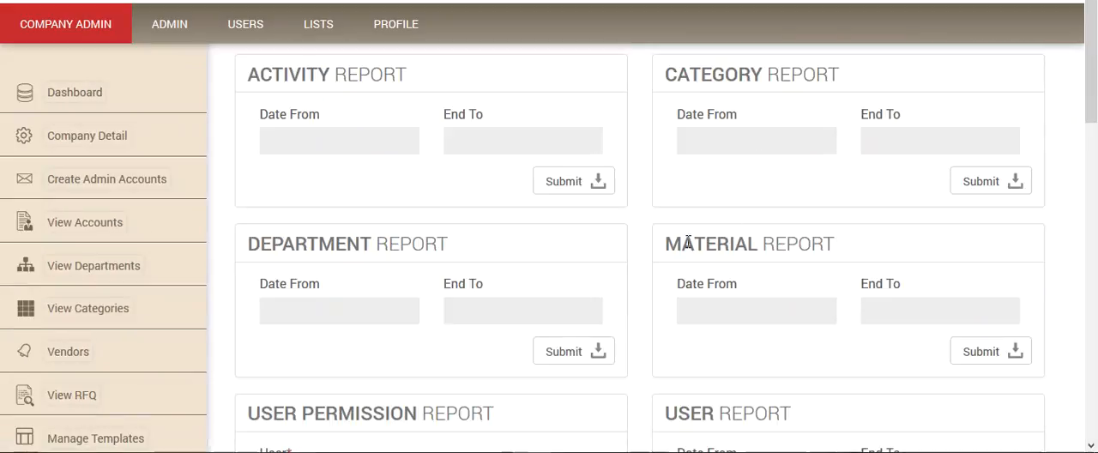
pyautogui.scroll(-1, 690, 241)
pyautogui.scroll(-3, 690, 241)
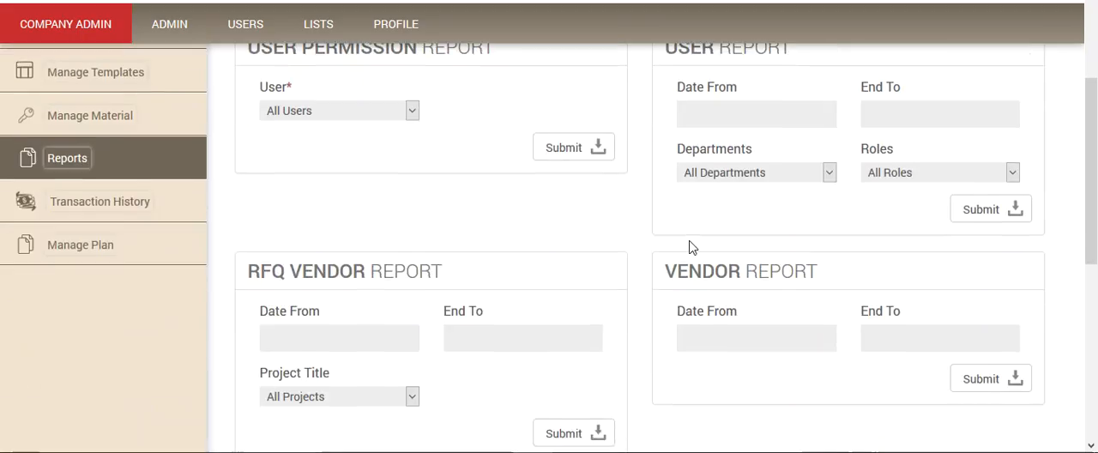
# Step: Finish reviewing the report types and open the outstanding actions list from the company admin dashboard without a period filter
pyautogui.scroll(-4, 690, 246)
pyautogui.scroll(8, 686, 242)
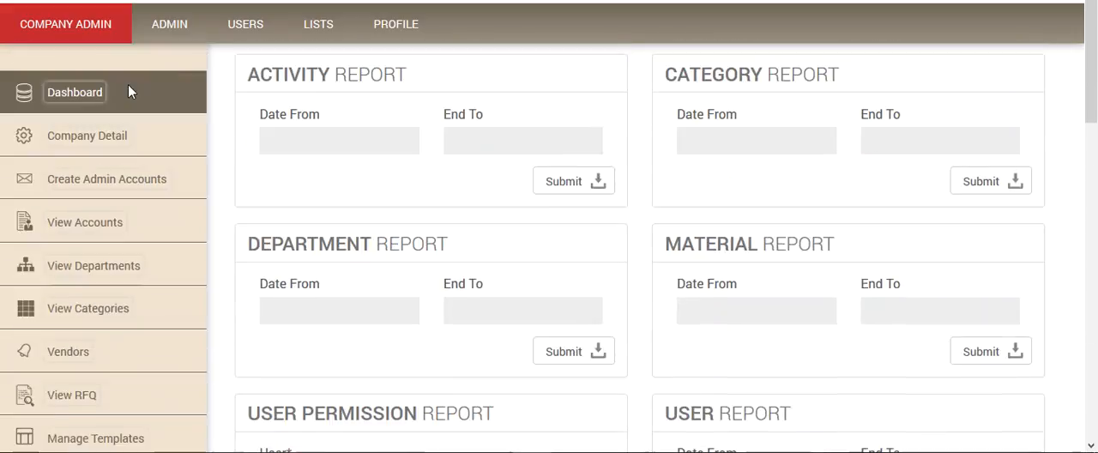
pyautogui.click(74, 92)
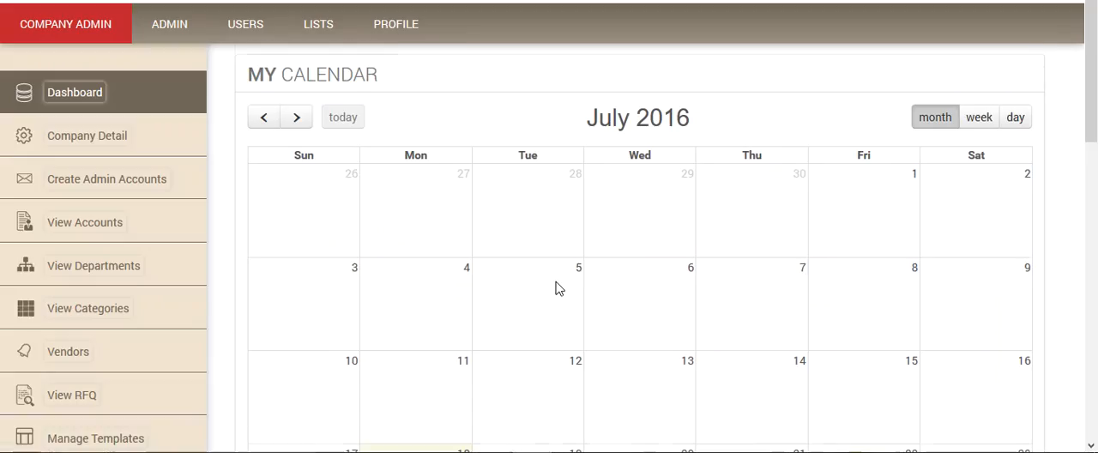
pyautogui.scroll(-8, 558, 285)
pyautogui.click(1015, 188)
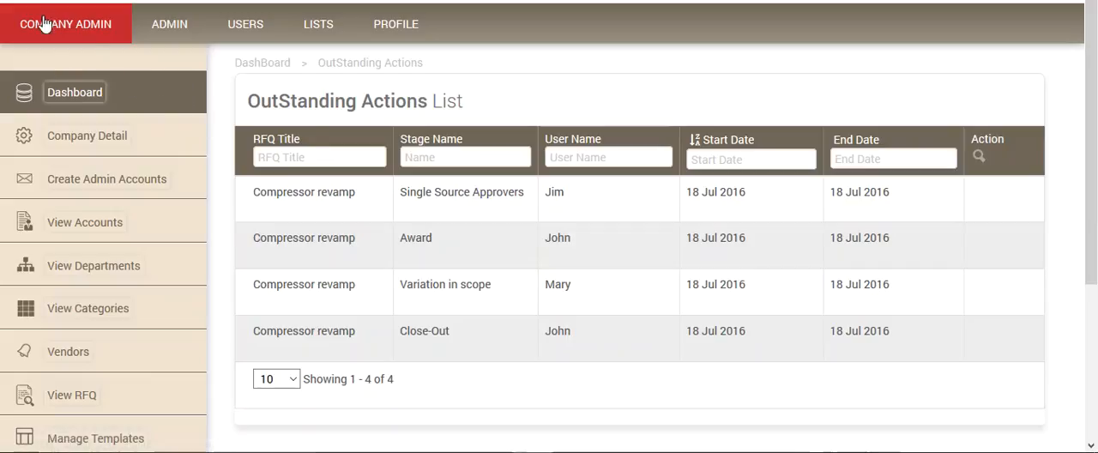
# Step: Return to the company admin dashboard and look through the completed actions list without a period filter
pyautogui.click(71, 93)
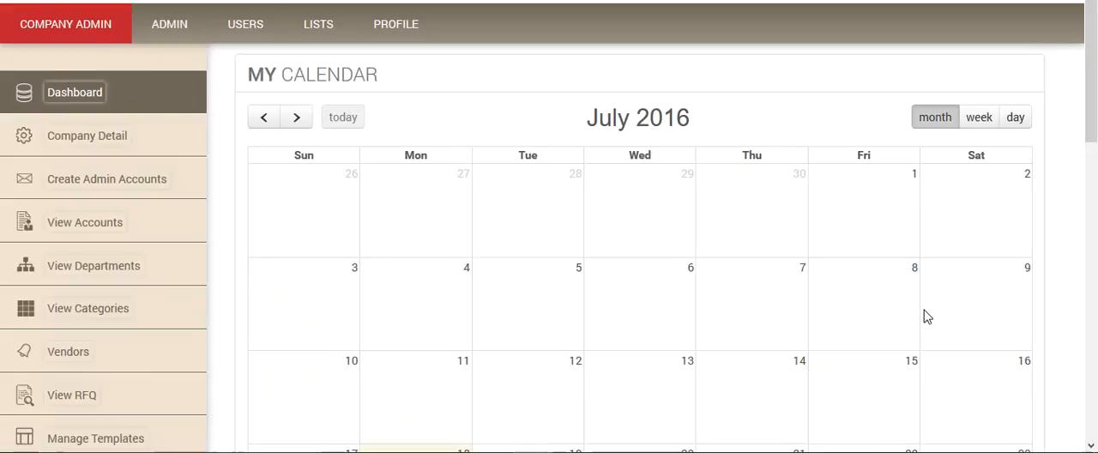
pyautogui.scroll(-10, 1029, 343)
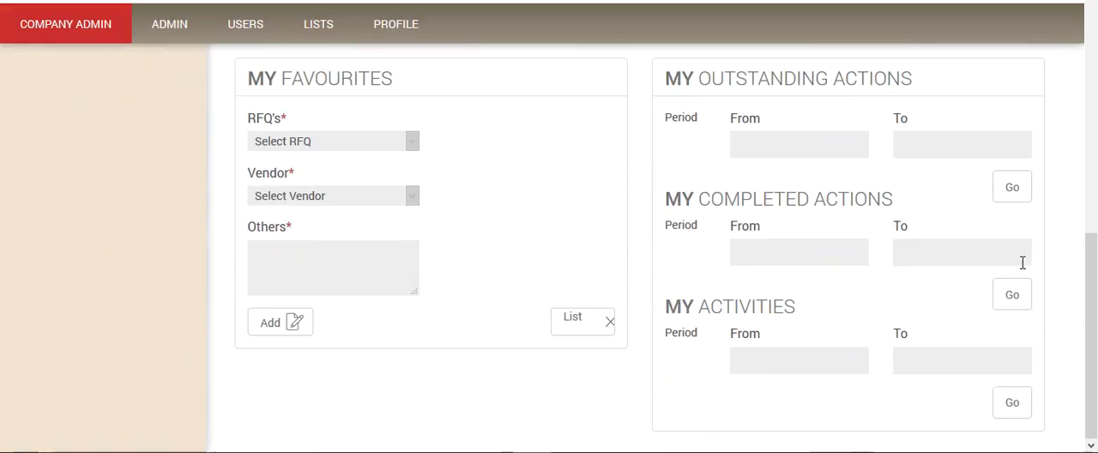
pyautogui.click(1012, 294)
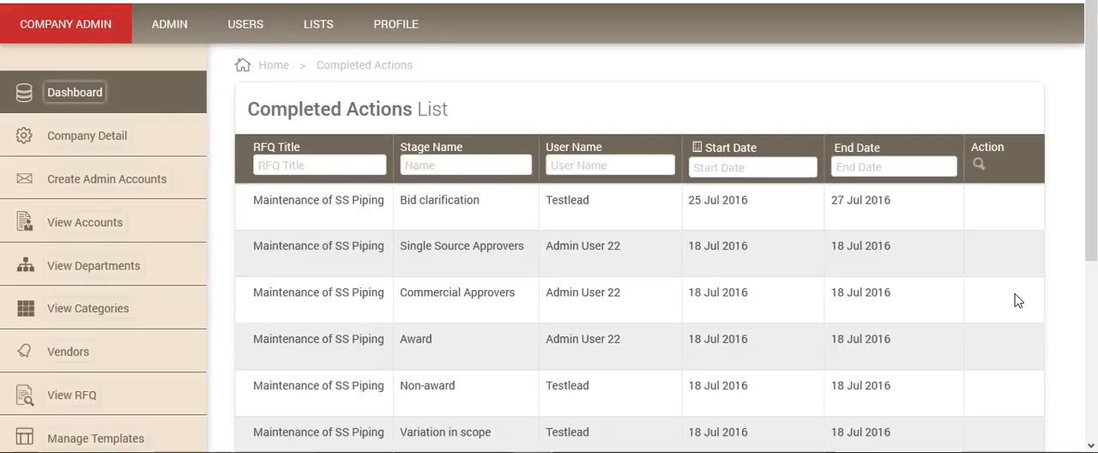
pyautogui.scroll(-3, 1018, 300)
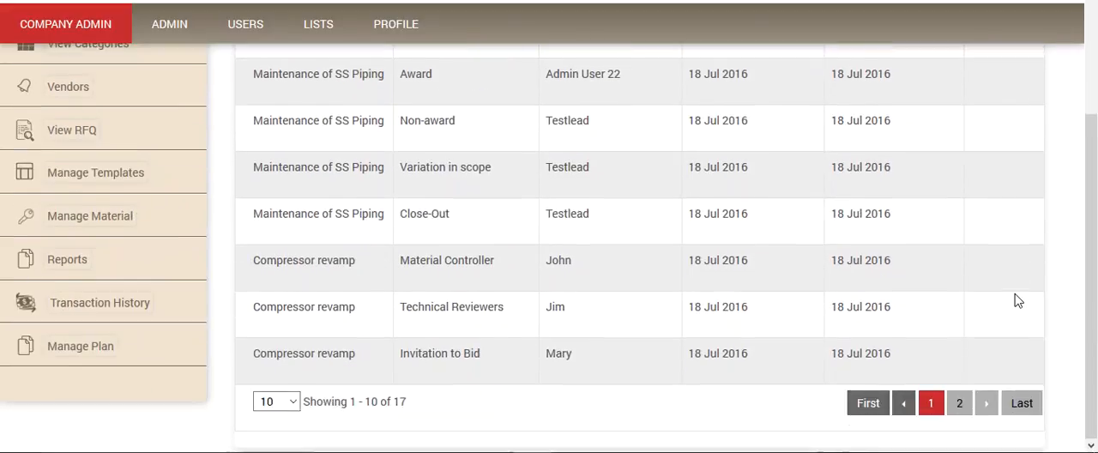
pyautogui.scroll(2, 1017, 300)
pyautogui.scroll(1, 1017, 300)
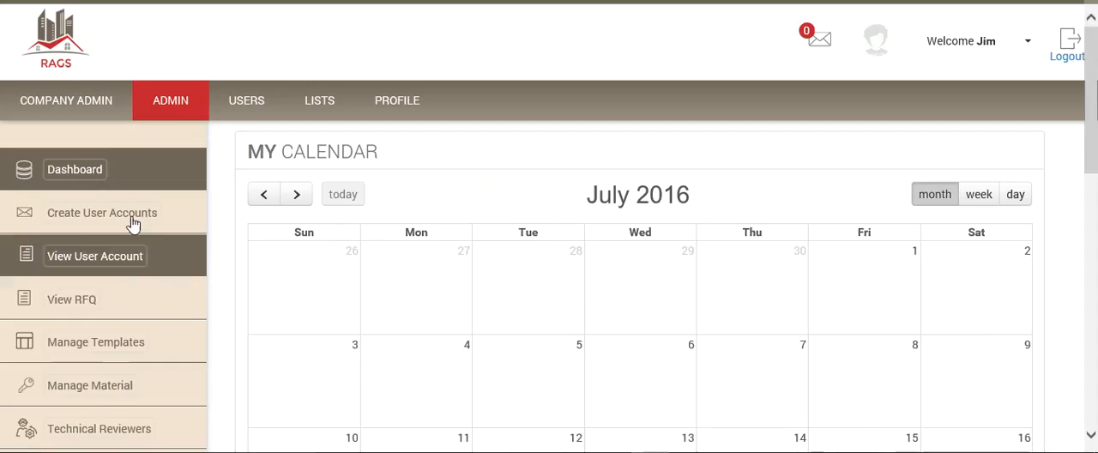
# Step: Switch to the admin user's session and open the details of the active Mechanical refurbishment RFQ
pyautogui.click(73, 300)
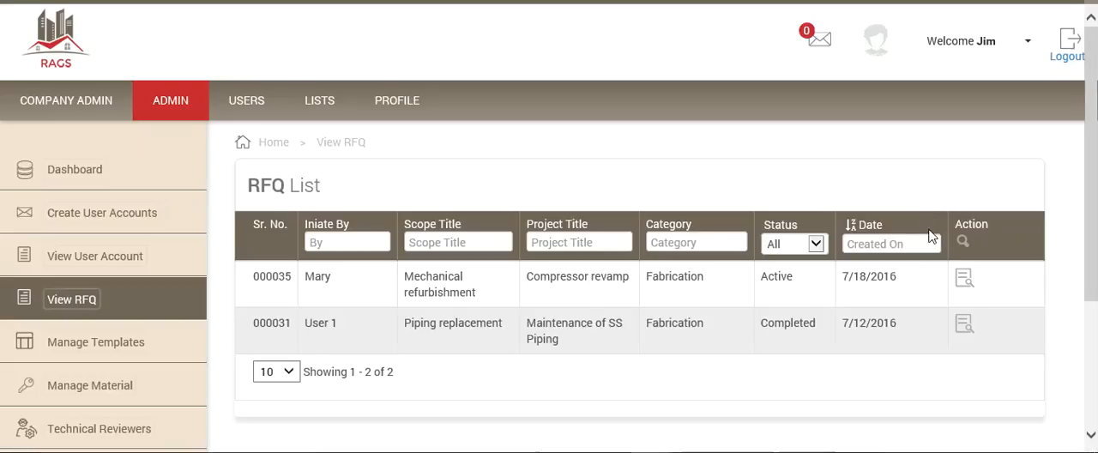
pyautogui.click(965, 279)
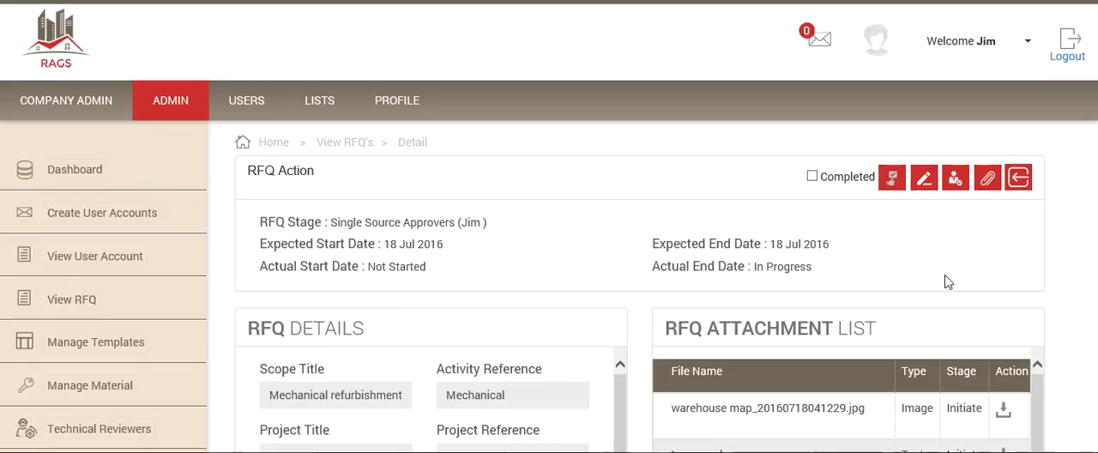
pyautogui.scroll(-3, 566, 270)
pyautogui.scroll(3, 566, 269)
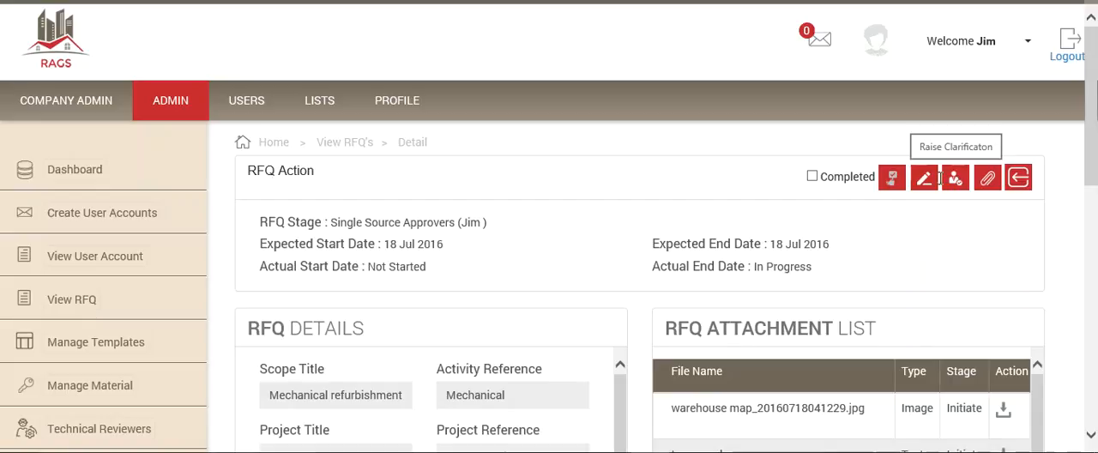
# Step: Examine the bid details recorded for vendor Al Taybeh Trading in the RFQ's invitation bids, leaving them unchanged
pyautogui.click(892, 177)
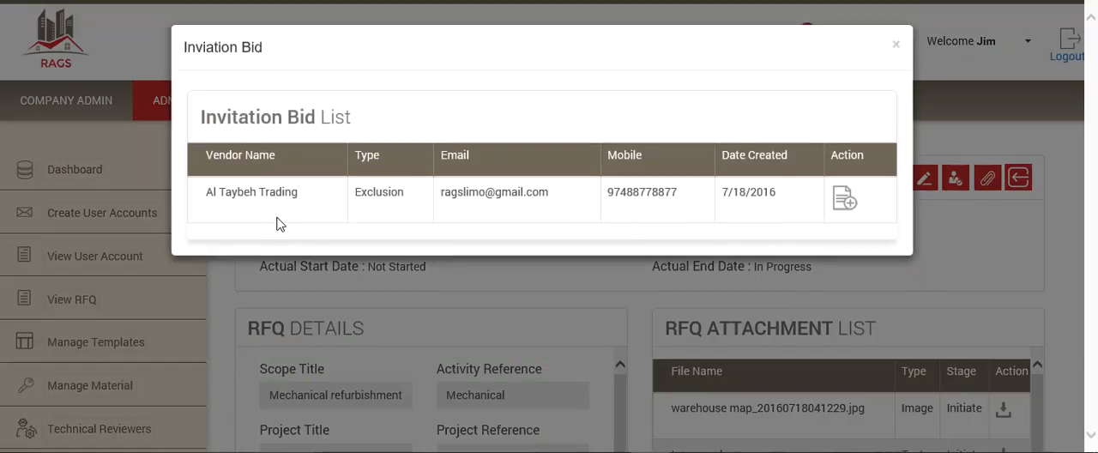
pyautogui.click(846, 200)
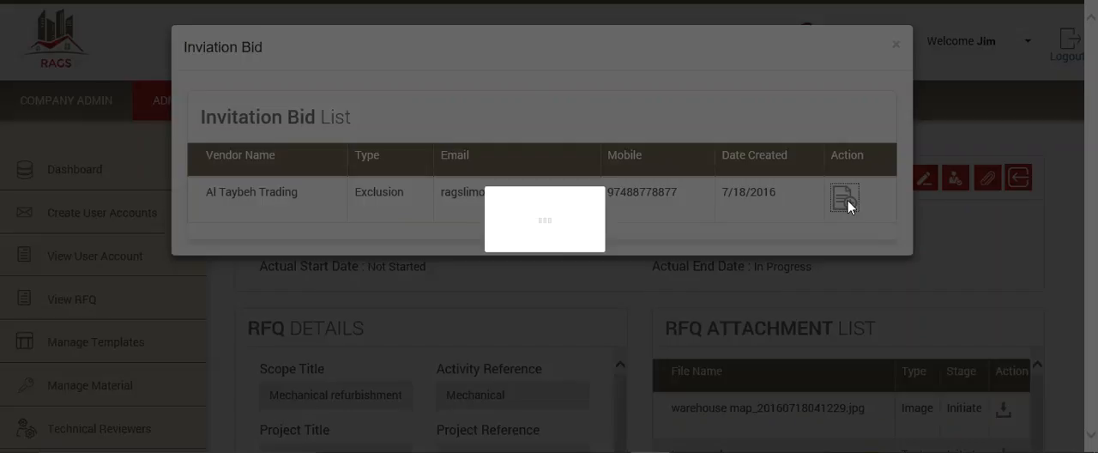
pyautogui.scroll(-3, 775, 289)
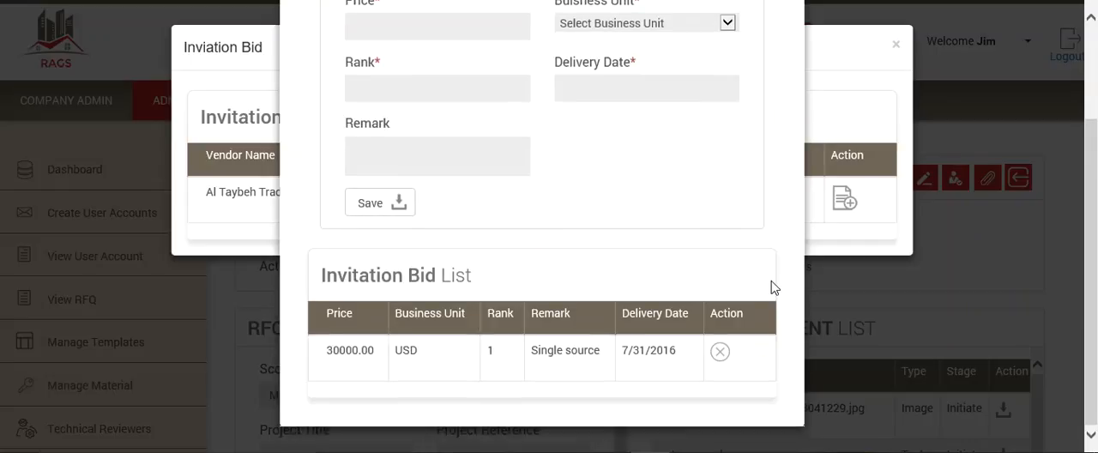
pyautogui.click(720, 355)
pyautogui.scroll(-2, 720, 358)
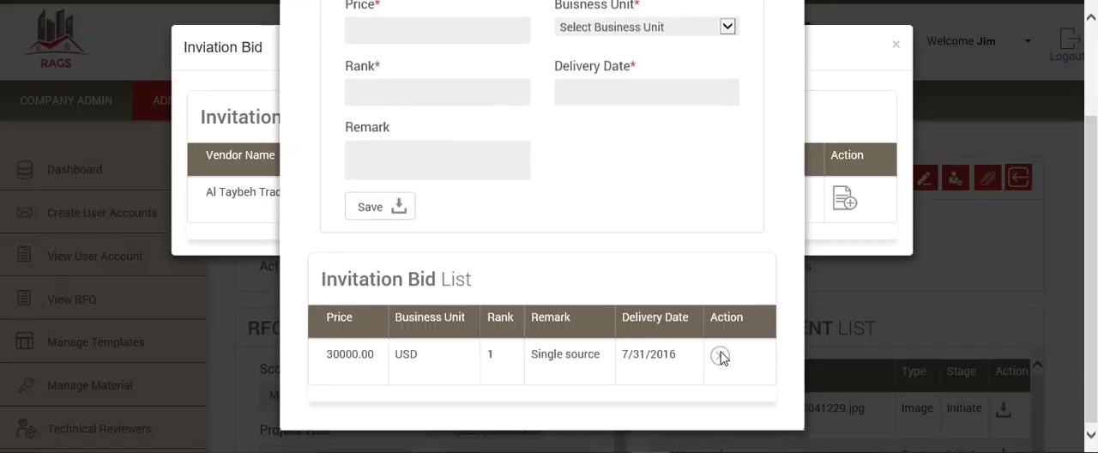
pyautogui.scroll(2, 549, 292)
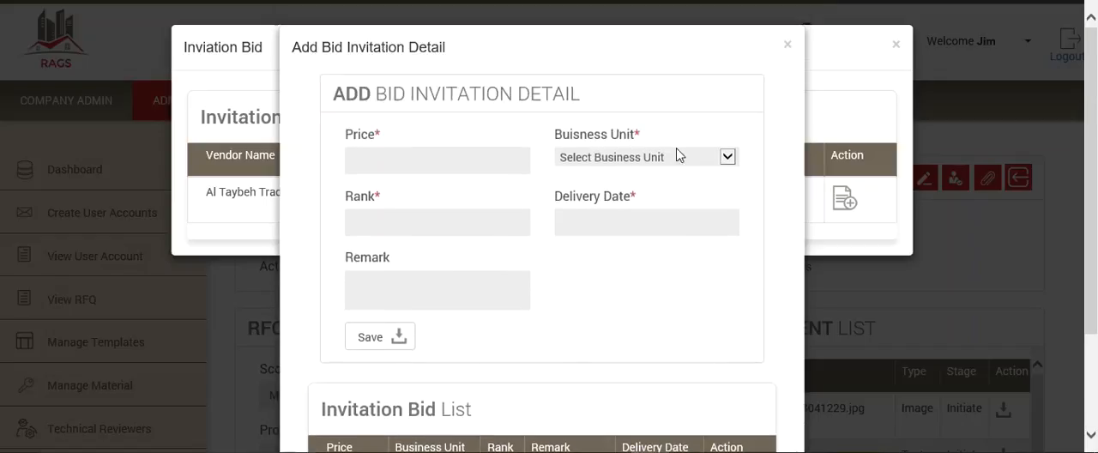
pyautogui.scroll(-2, 712, 274)
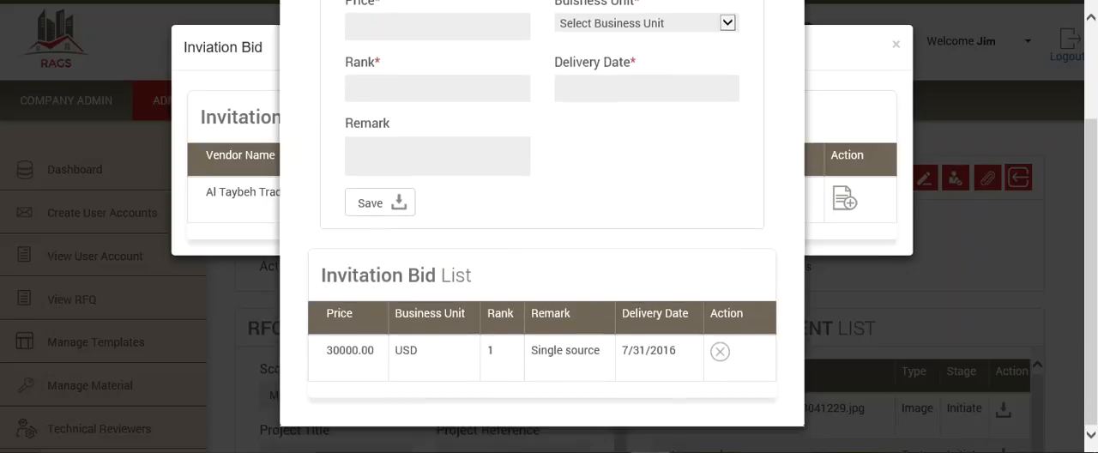
pyautogui.scroll(2, 752, 88)
pyautogui.click(790, 46)
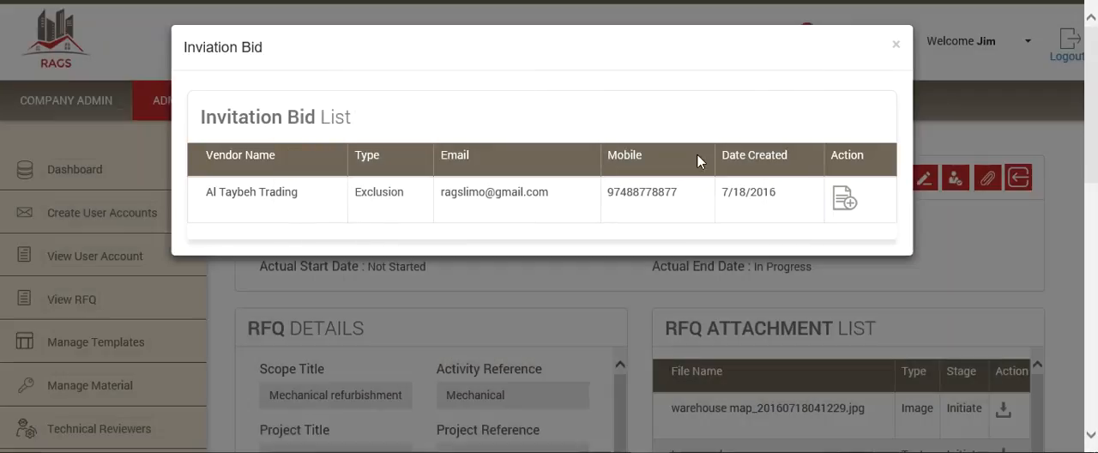
pyautogui.click(897, 41)
# Step: Save the remark "Approved" for the RFQ's Single Source Approvers stage
pyautogui.click(924, 179)
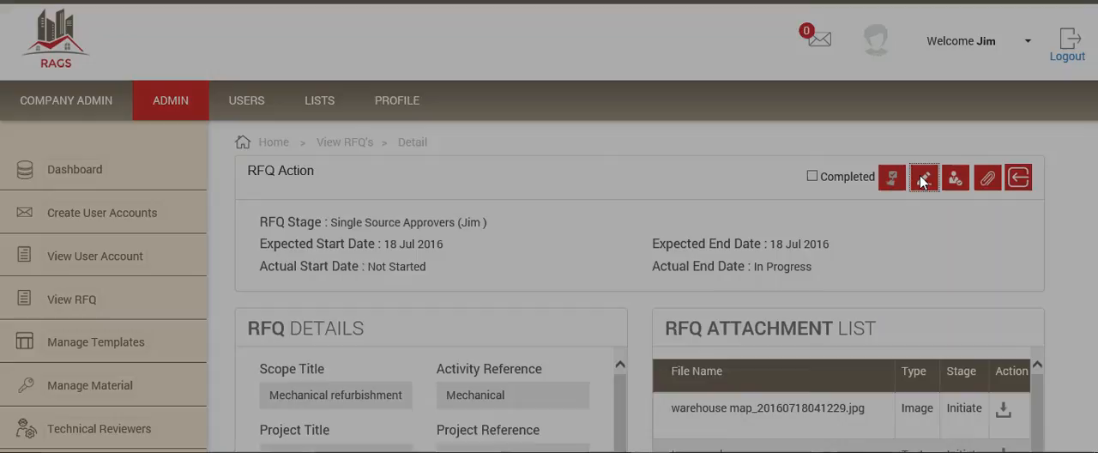
pyautogui.write('Approved')
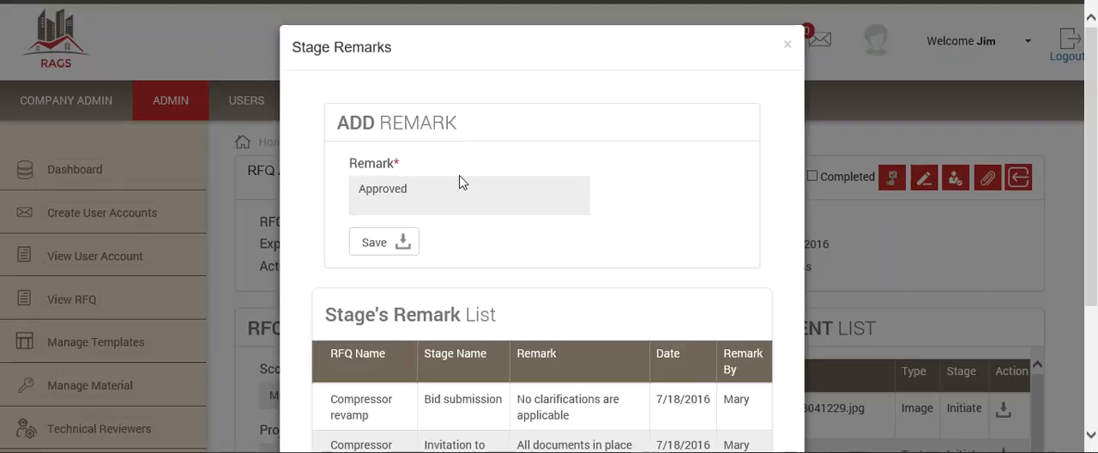
pyautogui.click(376, 243)
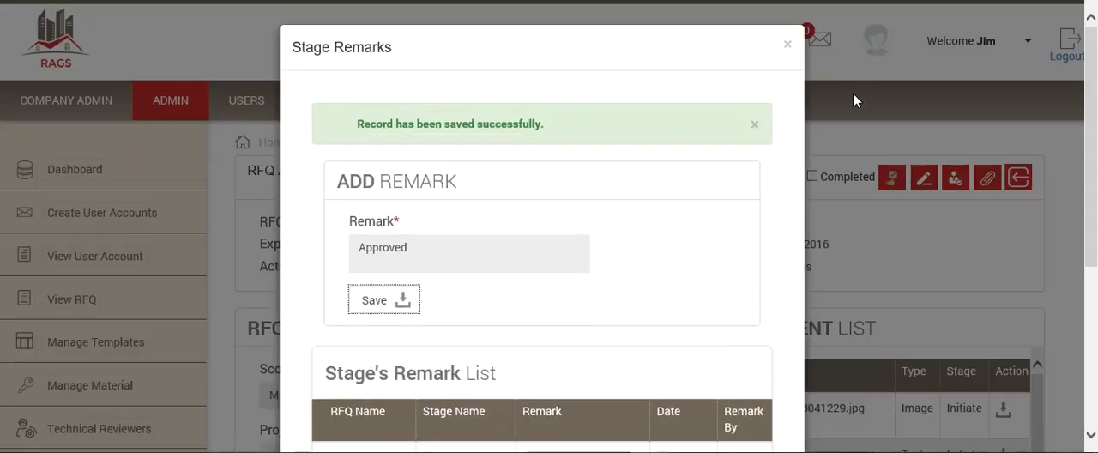
pyautogui.click(786, 44)
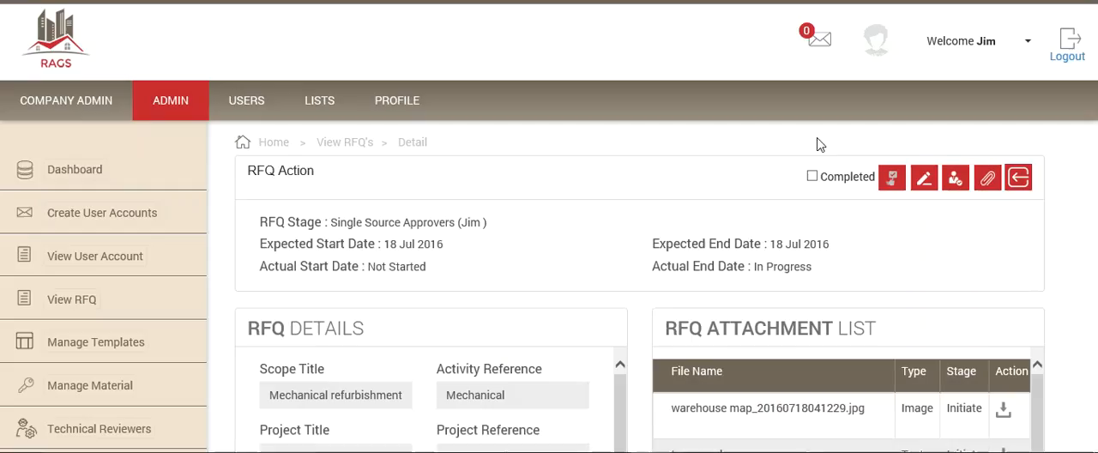
# Step: Mark the Single Source Approvers stage as completed and forward the RFQ to Award
pyautogui.click(812, 176)
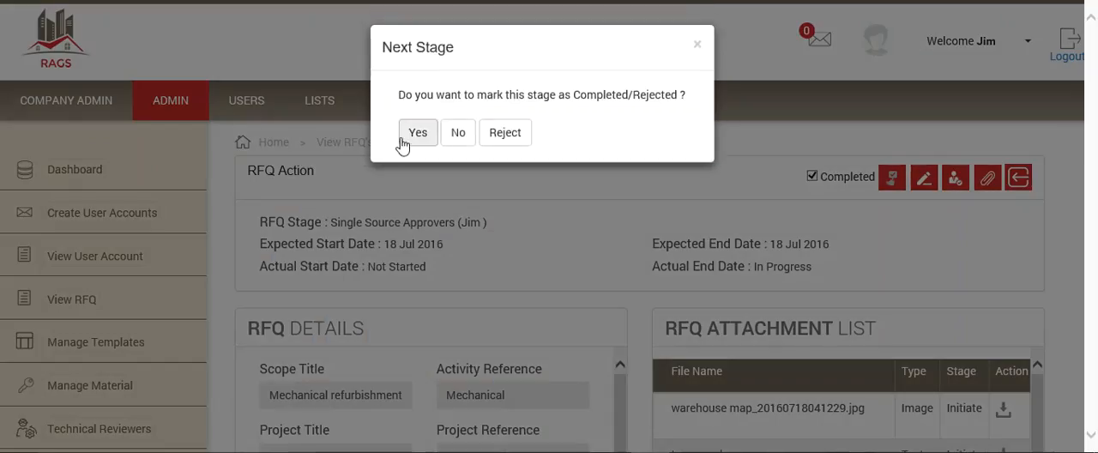
pyautogui.click(418, 137)
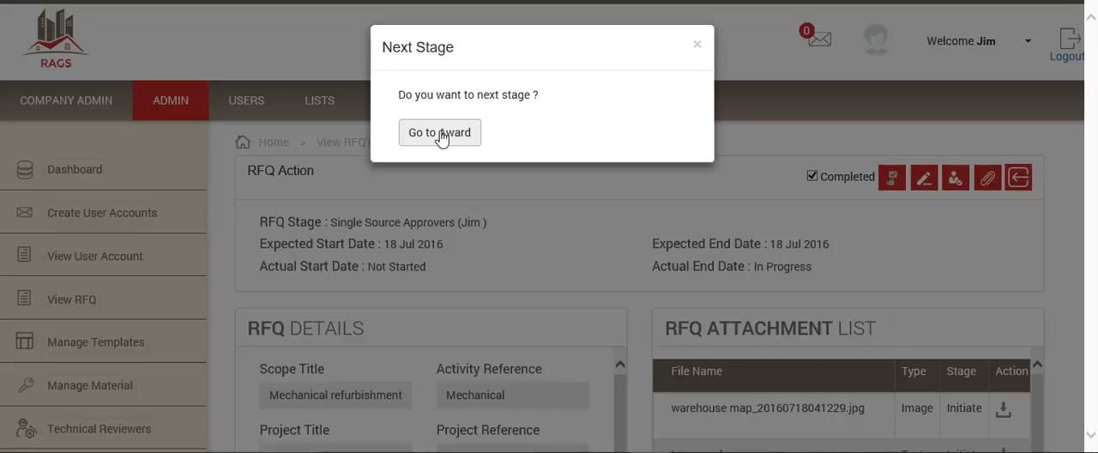
pyautogui.click(440, 134)
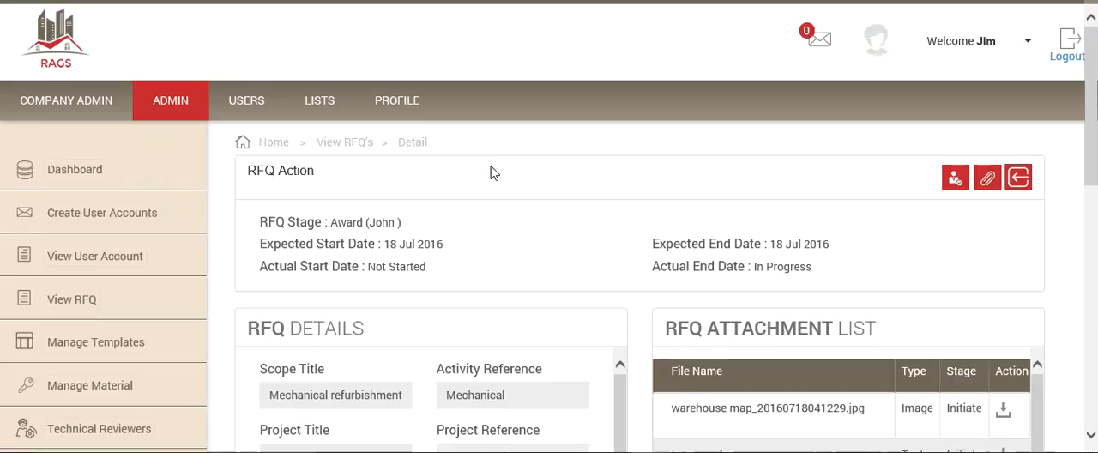
pyautogui.scroll(-3, 493, 173)
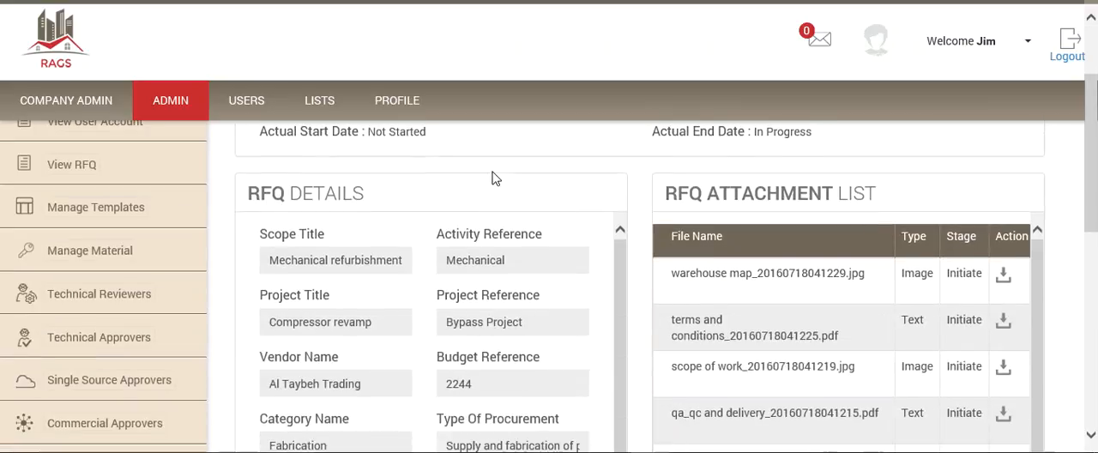
pyautogui.scroll(3, 494, 174)
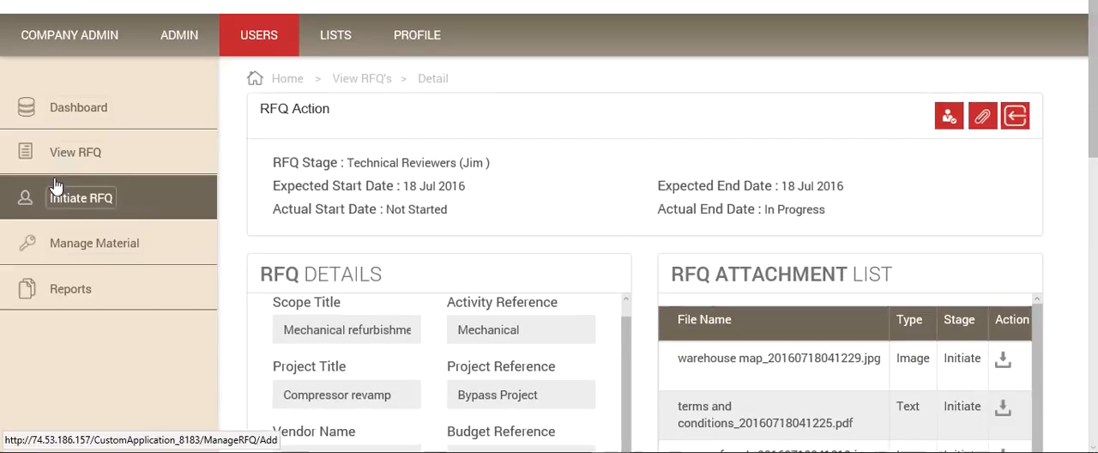
# Step: Switch to the user session, open the active Mechanical refurbishment RFQ, and view its order detail form without filling it in
pyautogui.click(74, 152)
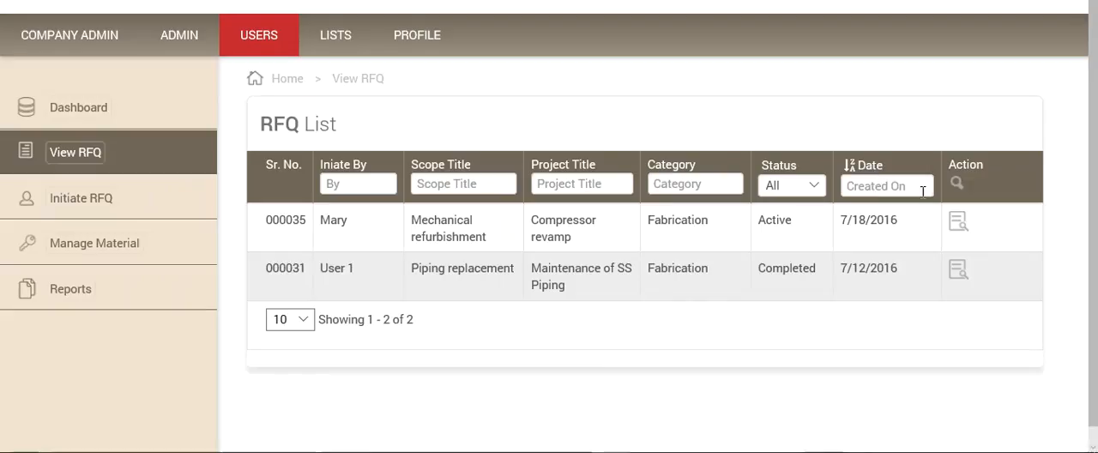
pyautogui.click(957, 225)
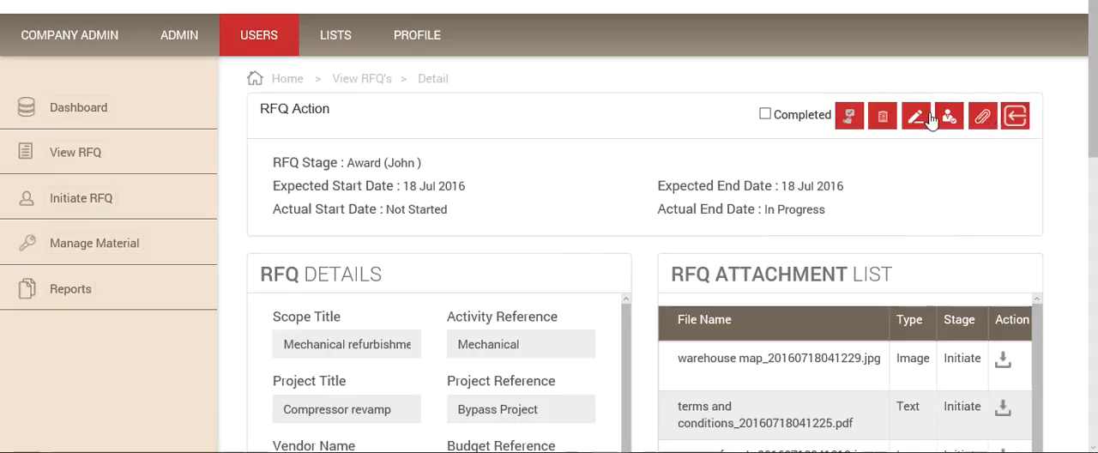
pyautogui.click(882, 118)
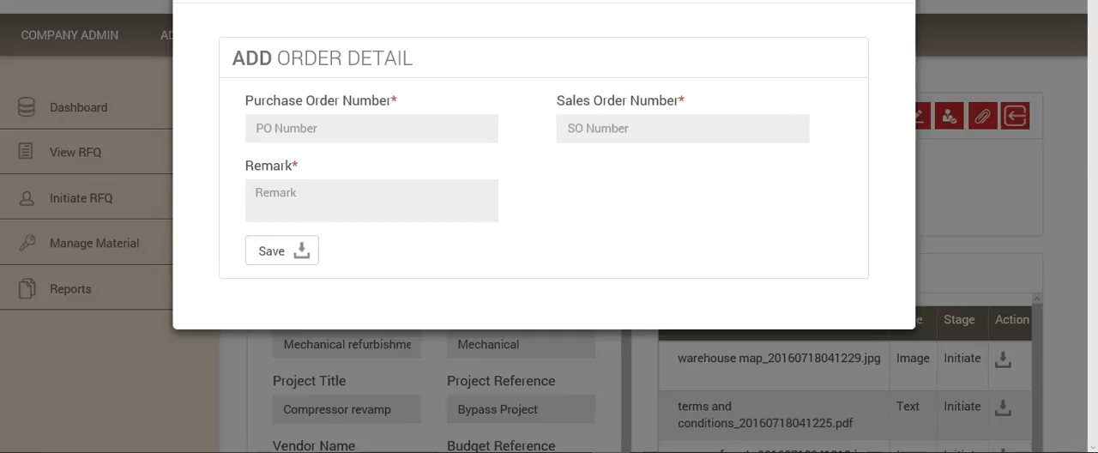
pyautogui.click(895, 0)
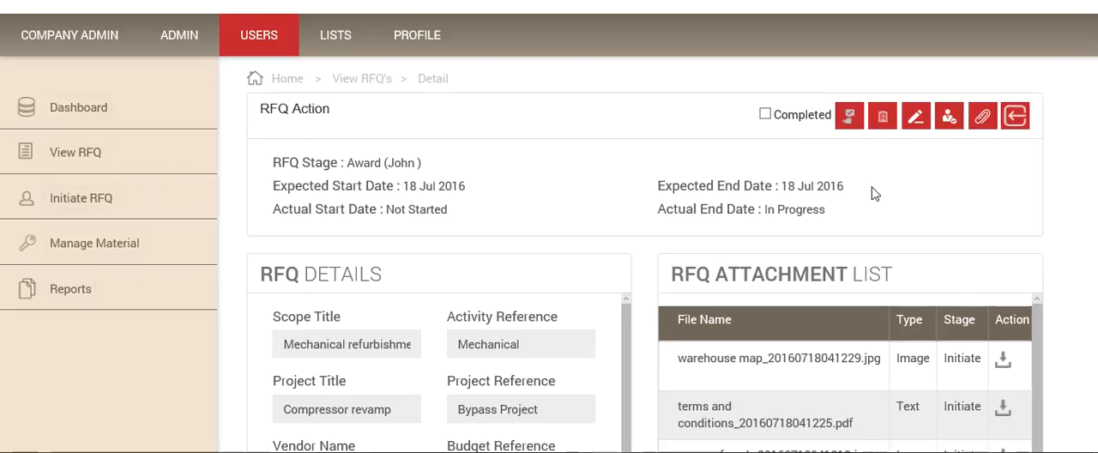
pyautogui.scroll(-4, 871, 194)
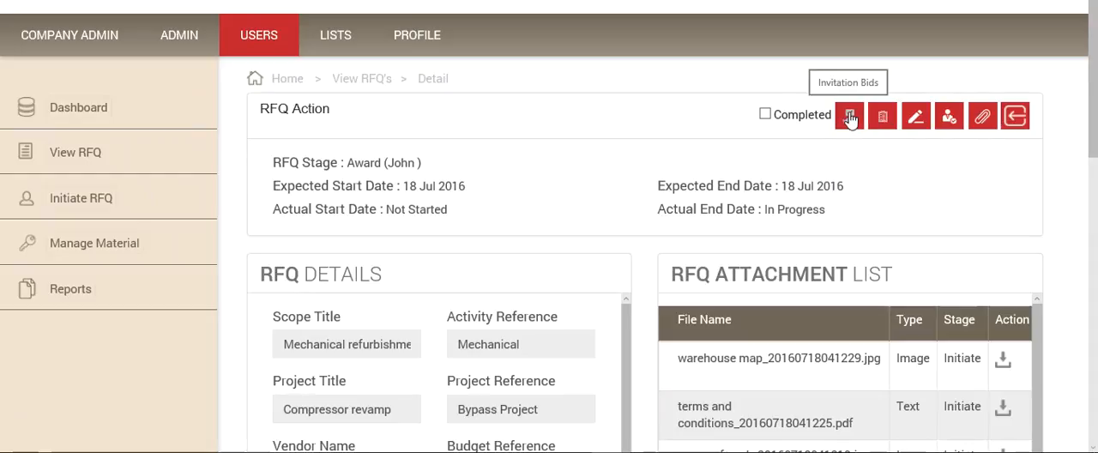
# Step: Check Al Taybeh Trading's recorded bid in the invitation bids of the RFQ's Award stage
pyautogui.click(849, 117)
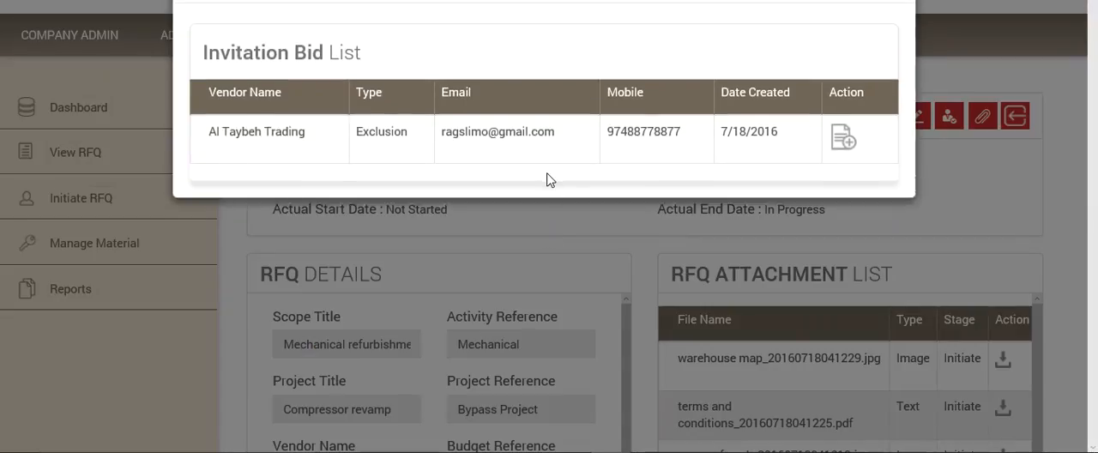
pyautogui.click(846, 140)
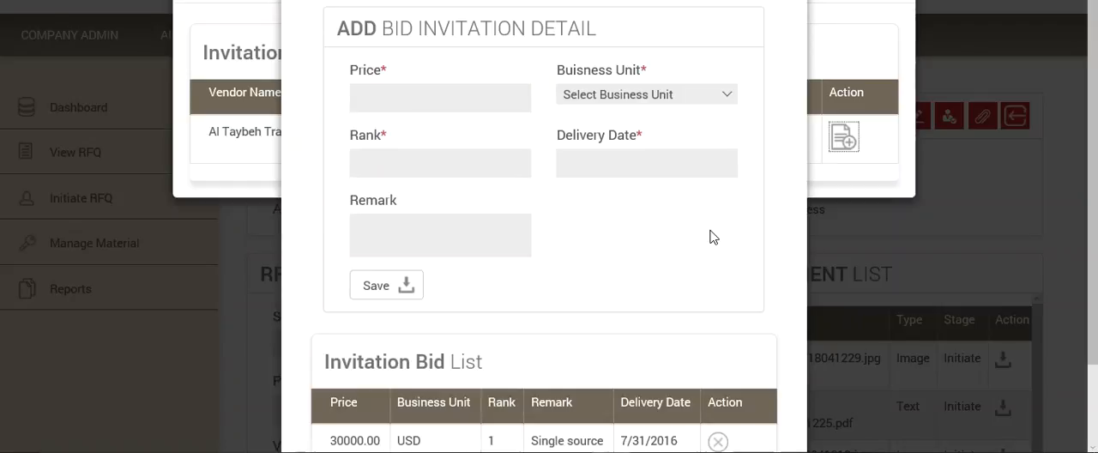
pyautogui.scroll(-1, 710, 236)
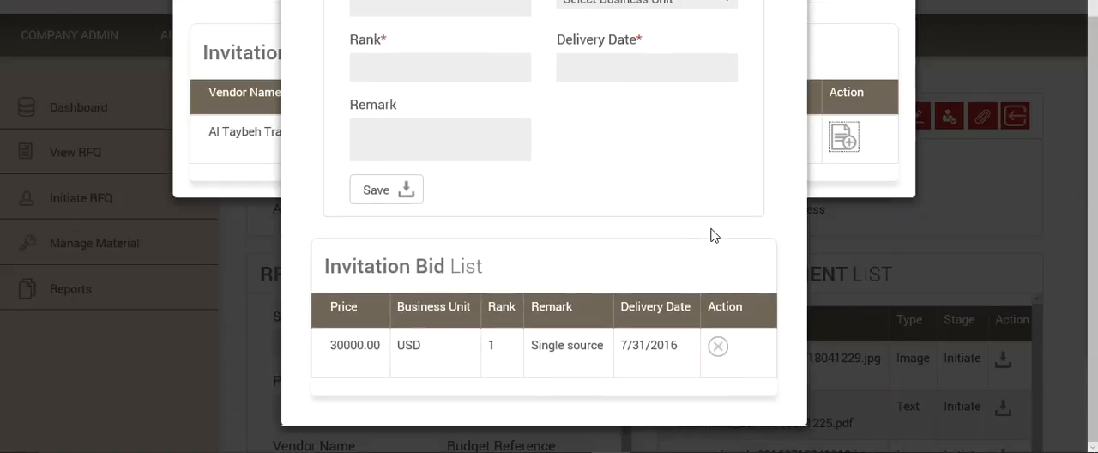
pyautogui.scroll(1, 711, 237)
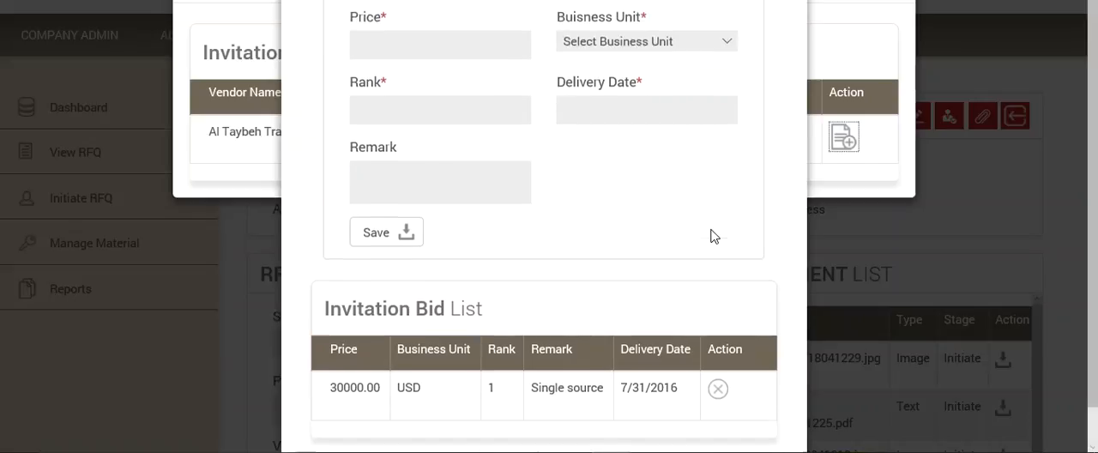
# Step: Review Al Taybeh Trading's recorded bid and its delete option without deleting it, and close the invitation bid windows
pyautogui.scroll(-1, 710, 237)
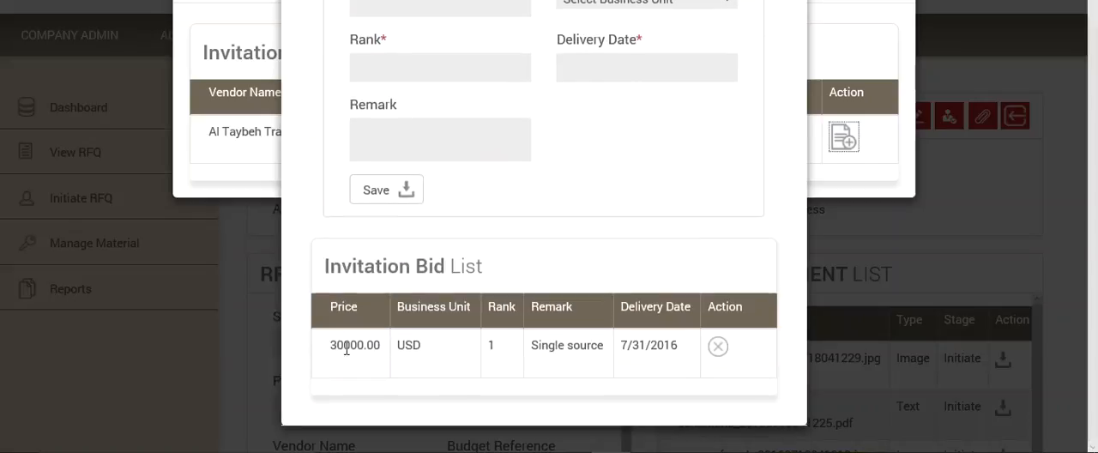
pyautogui.click(717, 346)
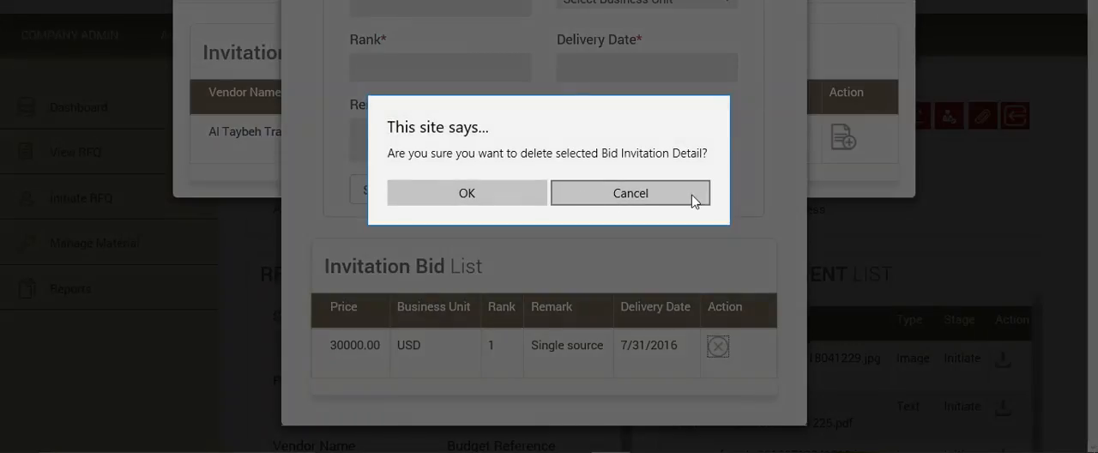
pyautogui.click(630, 191)
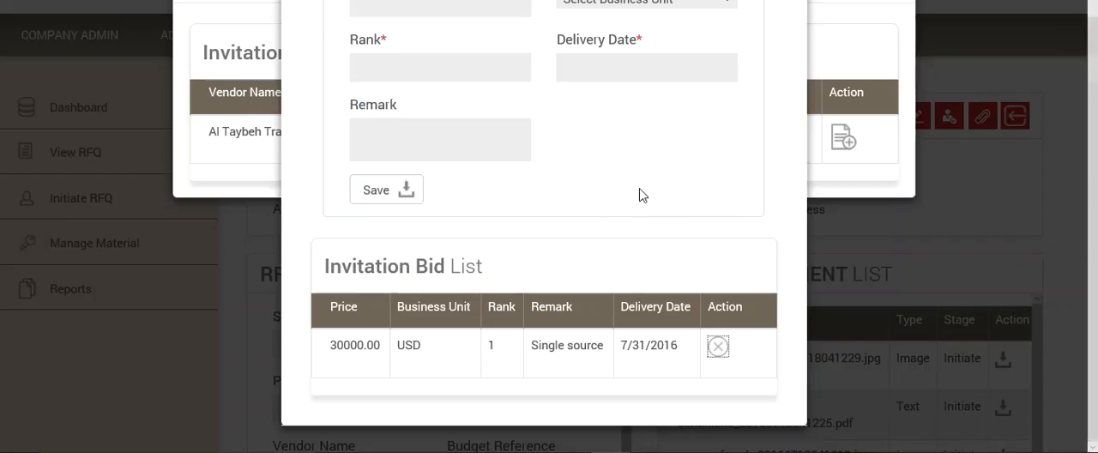
pyautogui.scroll(1, 656, 193)
pyautogui.click(971, 212)
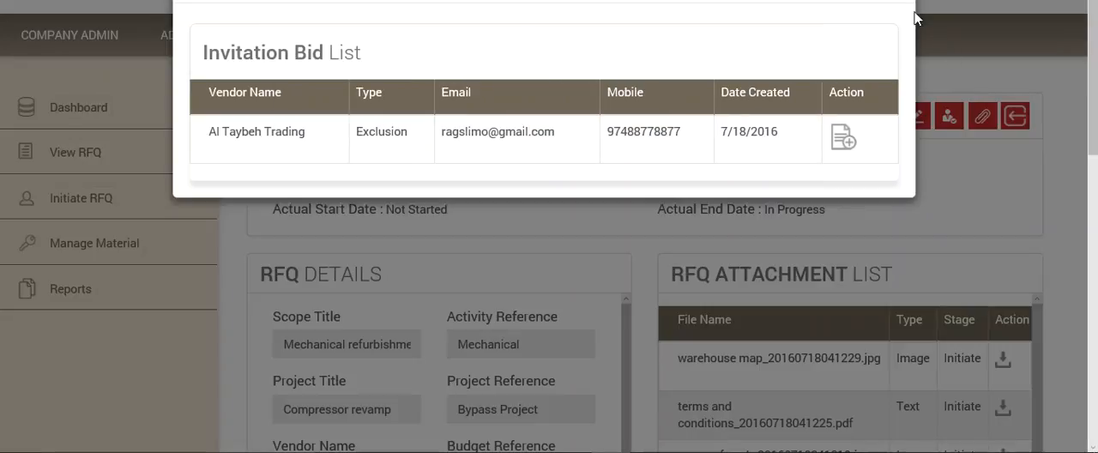
pyautogui.click(893, 1)
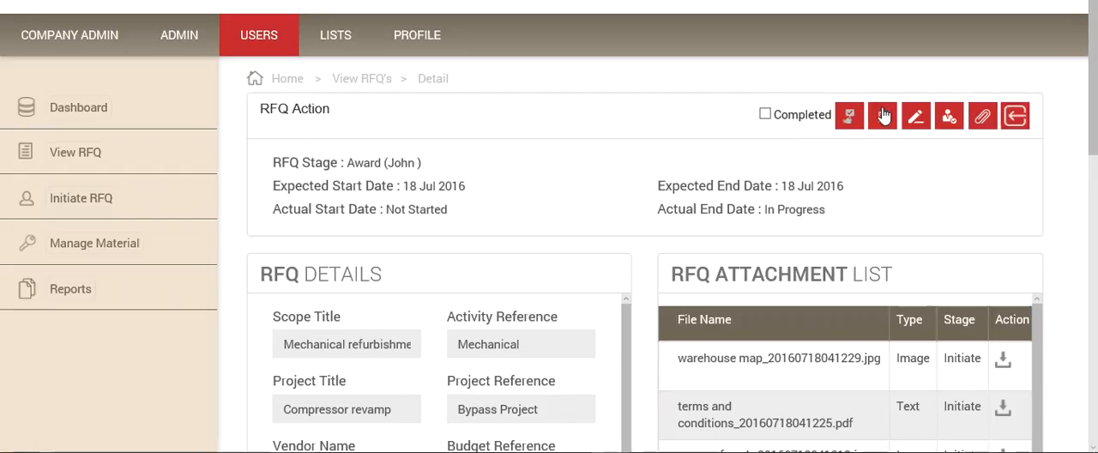
# Step: Enter the purchase order number and the sales order number in the order details of the RFQ's Award stage
pyautogui.click(883, 118)
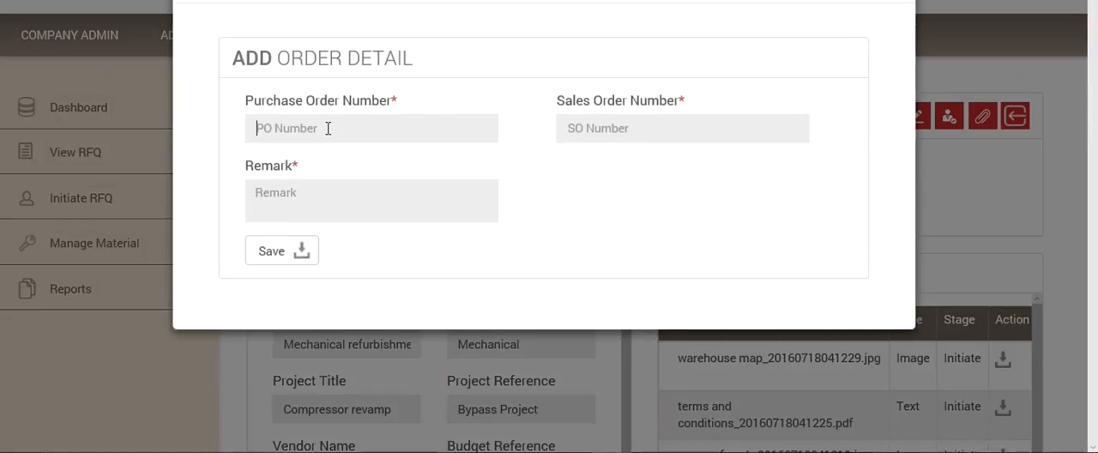
pyautogui.click(328, 127)
pyautogui.write('GEnerea')
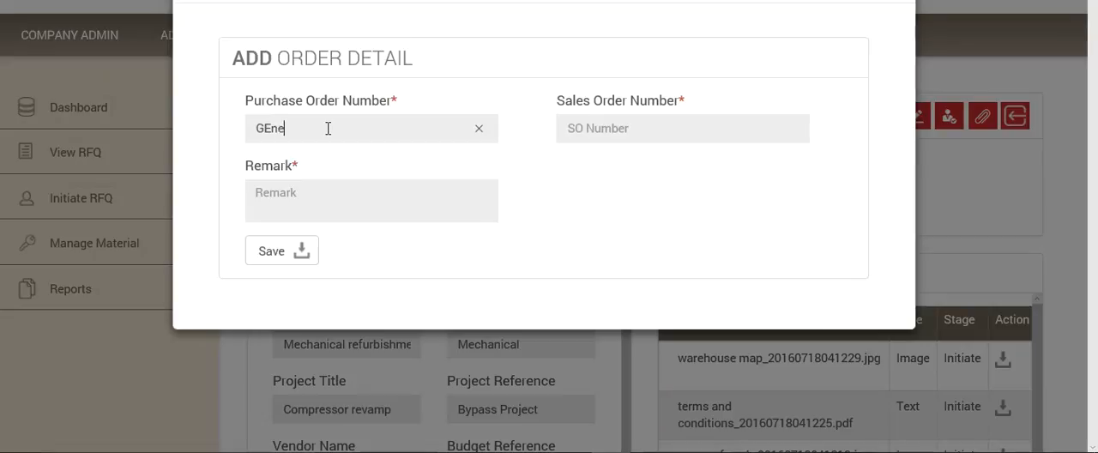
pyautogui.press('BackSpace')
pyautogui.press('BackSpace')
pyautogui.press('BackSpace')
pyautogui.press('BackSpace')
pyautogui.press('BackSpace')
pyautogui.press('BackSpace')
pyautogui.press('BackSpace')
pyautogui.write('eneral 2252')
pyautogui.click(620, 125)
pyautogui.write('445566')
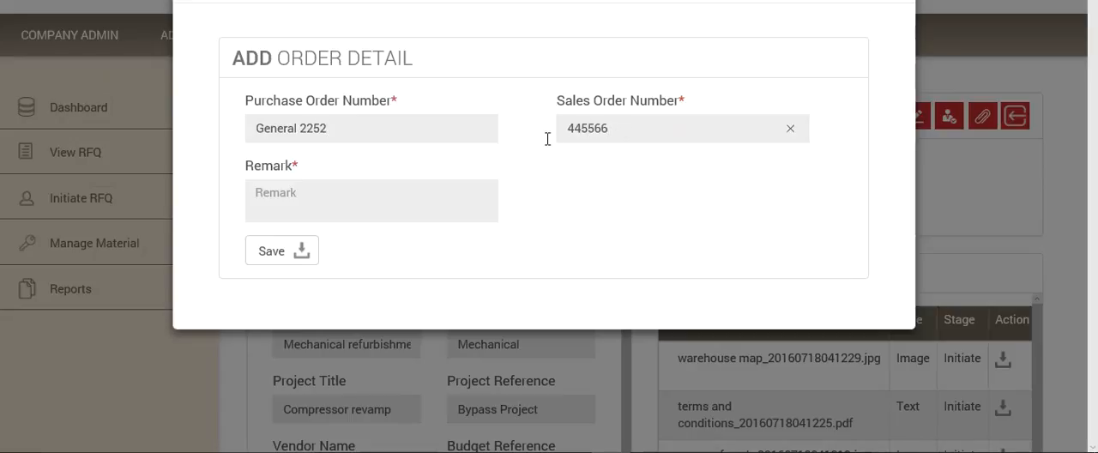
# Step: Add the remark "Servuce Order enclosed" to the order details and save them
pyautogui.click(325, 197)
pyautogui.write('SErvice')
pyautogui.press('BackSpace')
pyautogui.press('BackSpace')
pyautogui.press('BackSpace')
pyautogui.press('BackSpace')
pyautogui.write('ervuce Order envslosed')
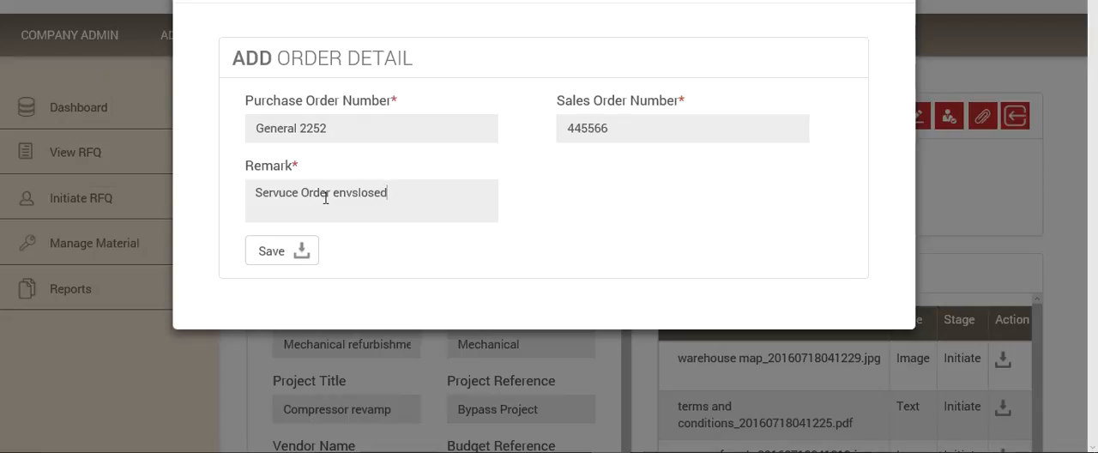
pyautogui.click(356, 183)
pyautogui.press('BackSpace')
pyautogui.press('BackSpace')
pyautogui.write('c')
pyautogui.click(299, 253)
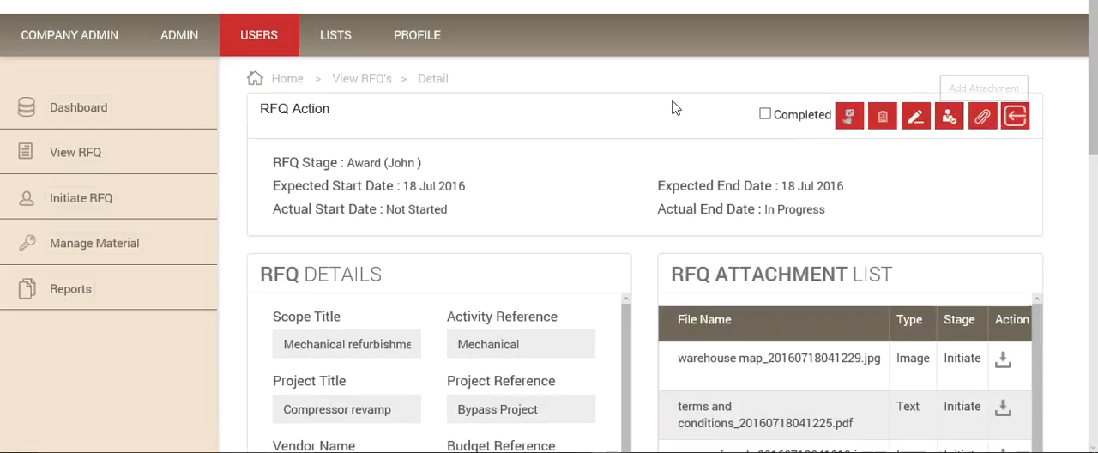
# Step: Try to mark the Award stage as completed and forward the RFQ to Variation in scope, and check the saved order details
pyautogui.click(764, 114)
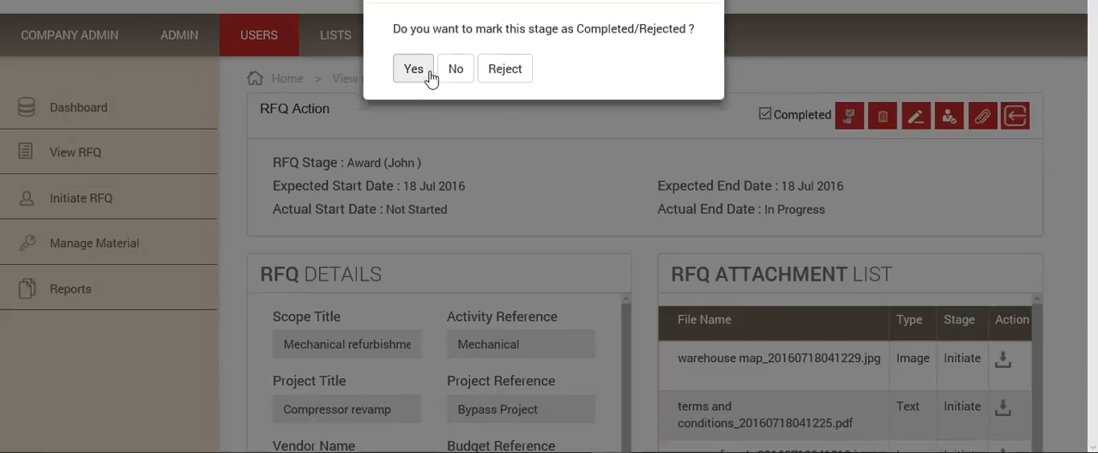
pyautogui.click(414, 74)
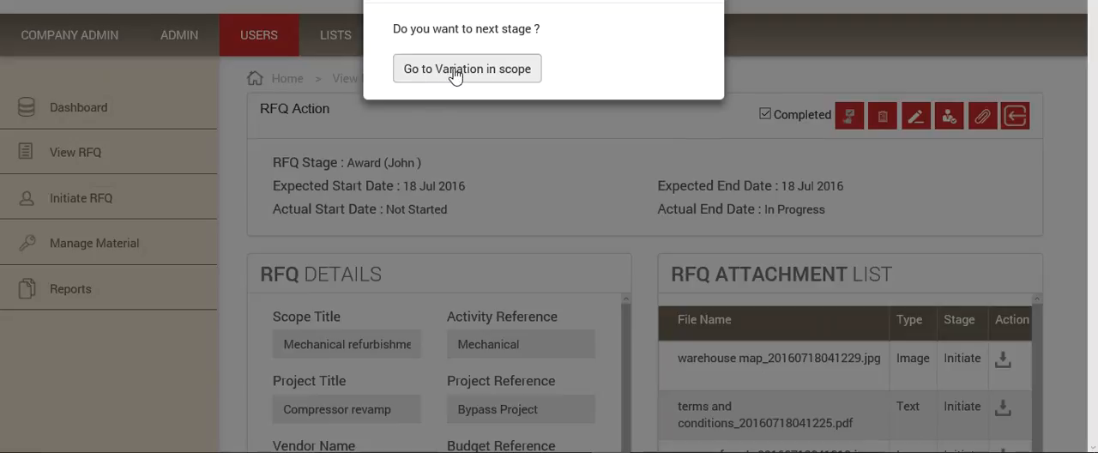
pyautogui.click(455, 73)
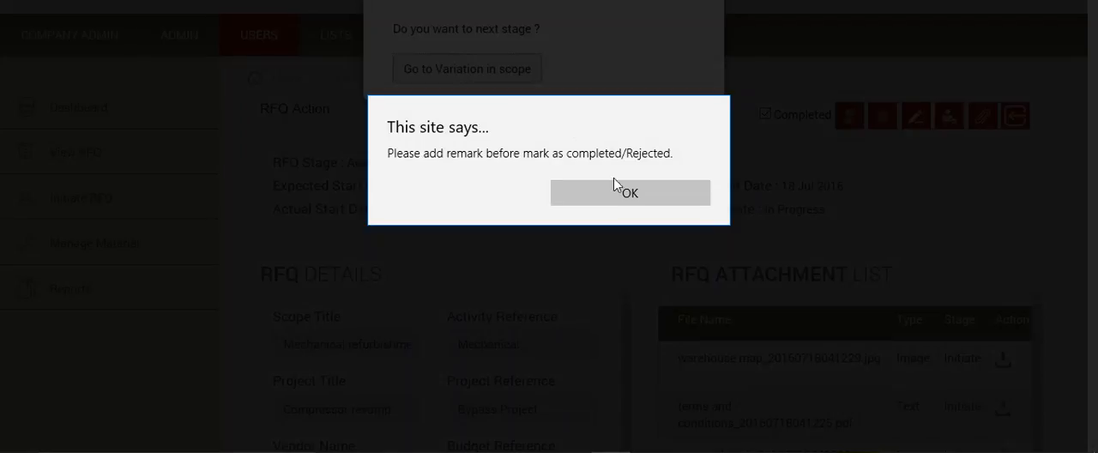
pyautogui.click(616, 194)
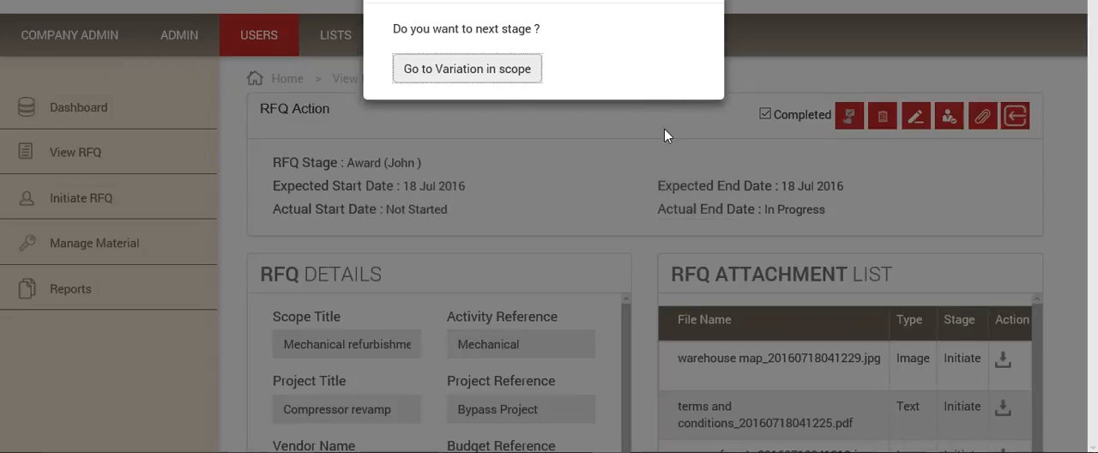
pyautogui.click(619, 126)
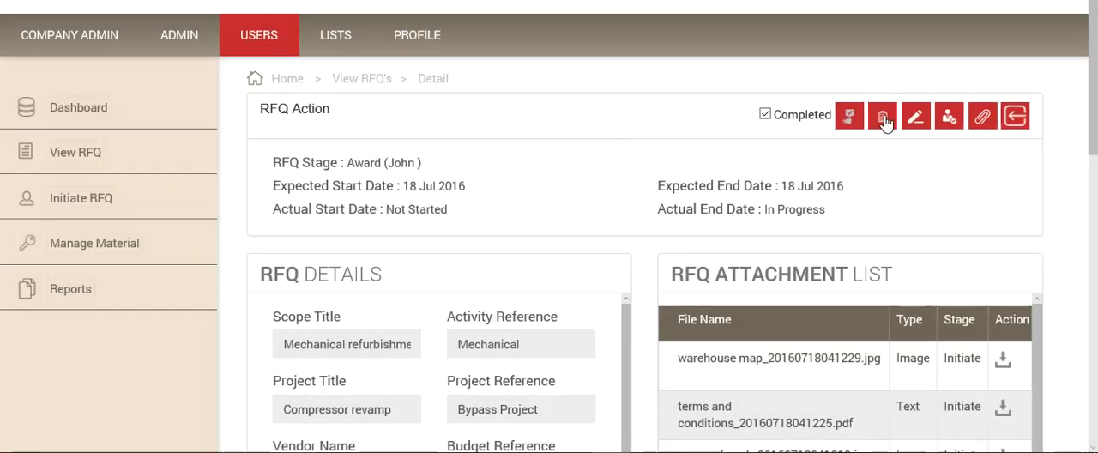
pyautogui.click(884, 118)
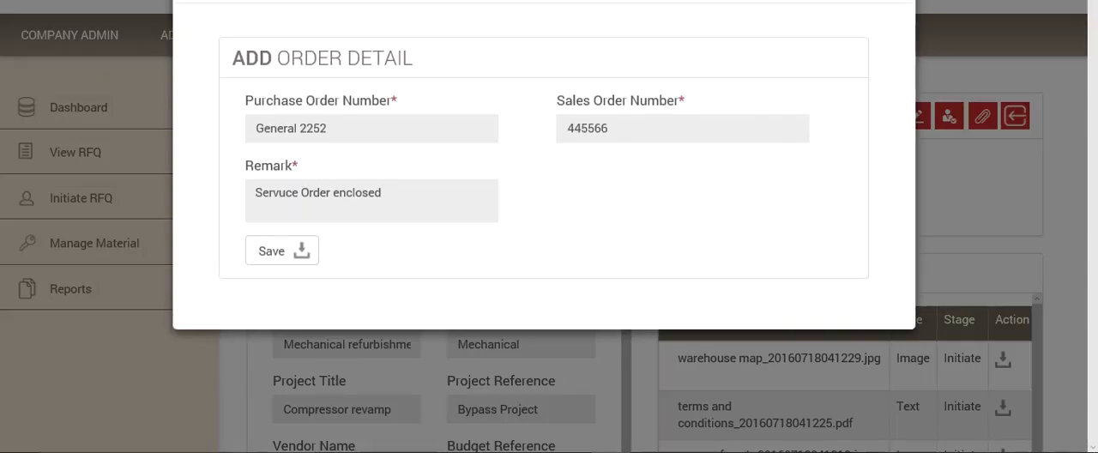
pyautogui.click(934, 120)
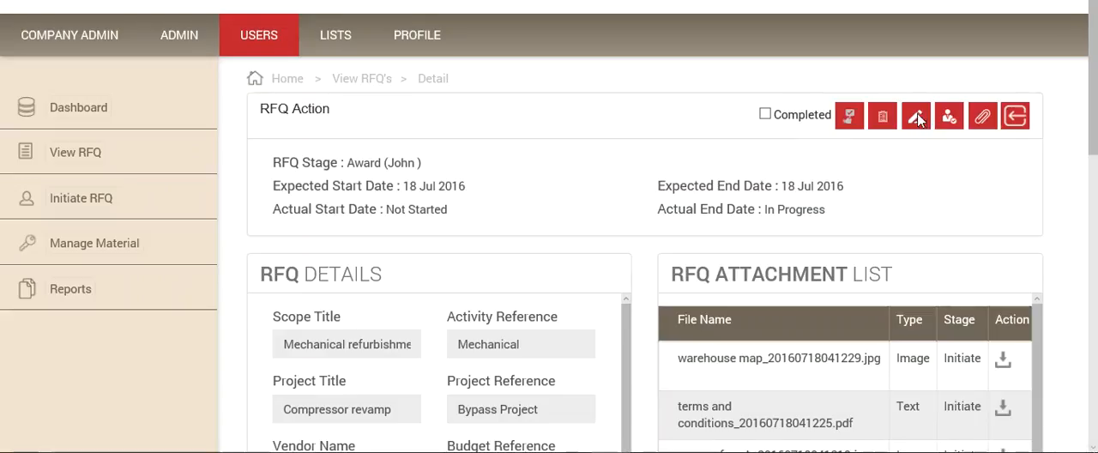
# Step: Save the remark "No variations are applicable - scope is accepted by the Vendor" for the RFQ's Award stage
pyautogui.click(917, 118)
pyautogui.click(428, 130)
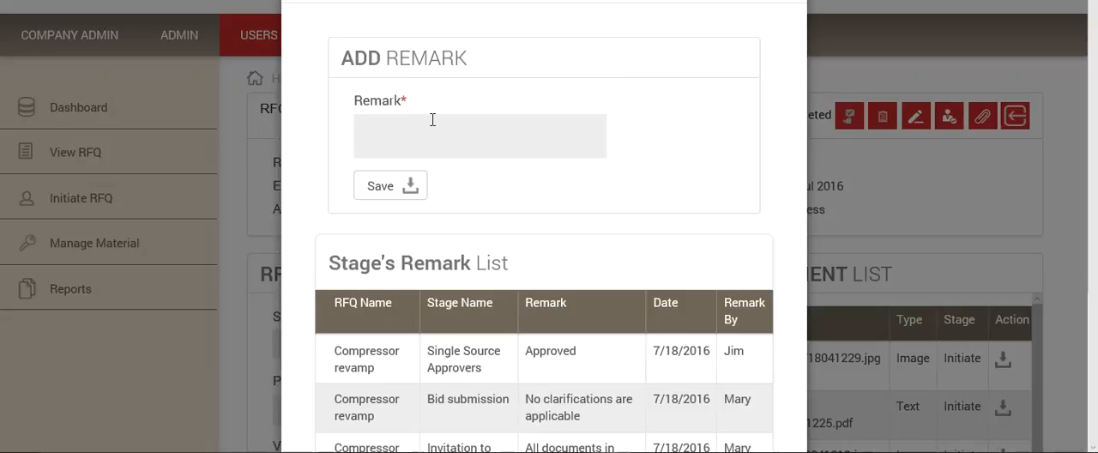
pyautogui.write('No variations are applica')
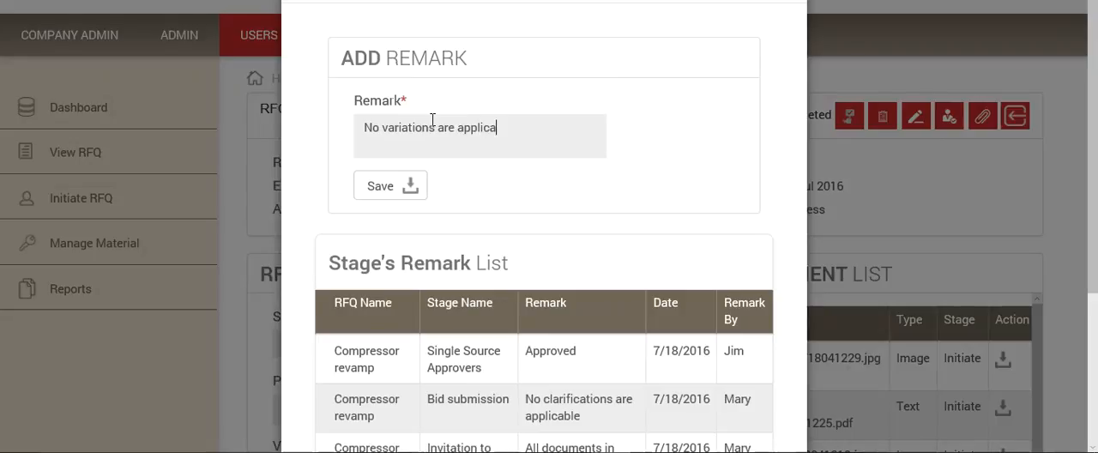
pyautogui.write('ble - scope is accepted by the Vendor')
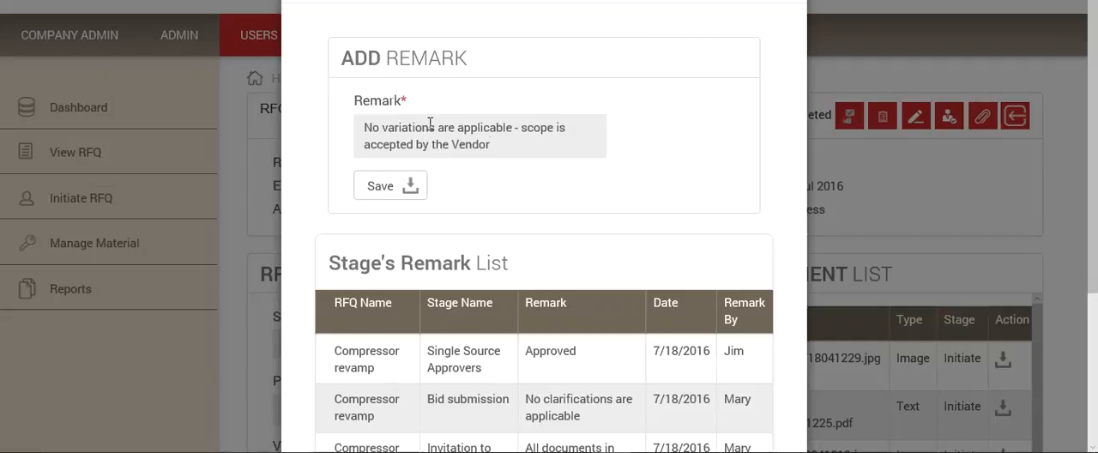
pyautogui.click(378, 185)
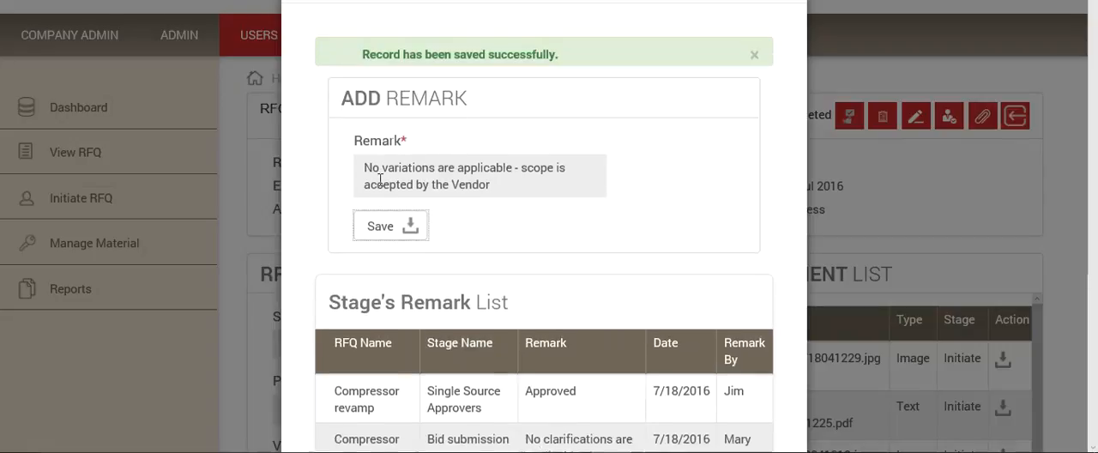
pyautogui.click(862, 77)
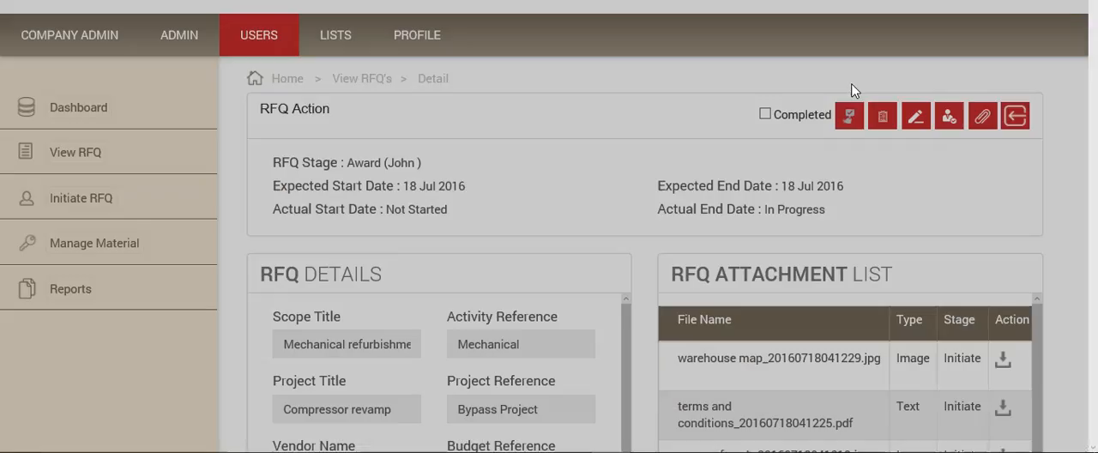
# Step: Mark the Award stage as completed and forward the RFQ to Variation in scope
pyautogui.click(765, 114)
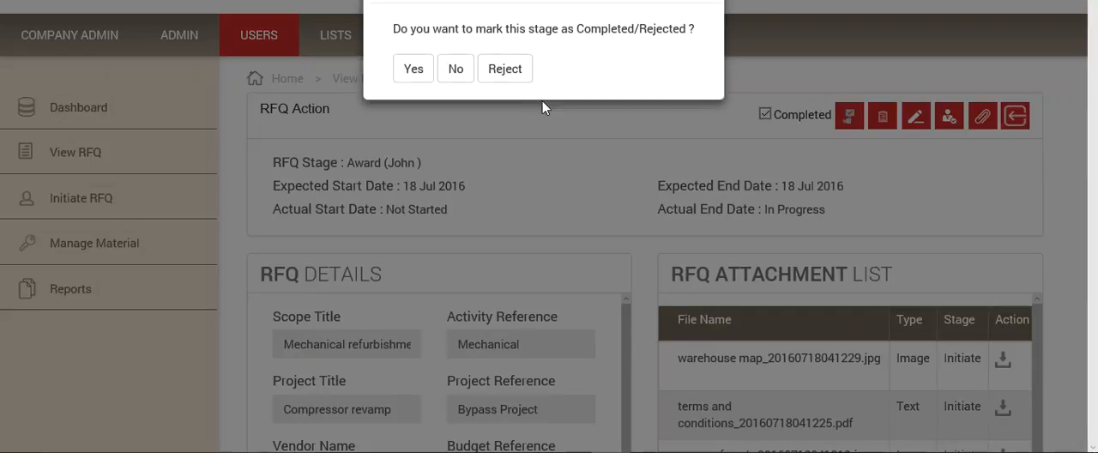
pyautogui.click(416, 72)
pyautogui.click(419, 71)
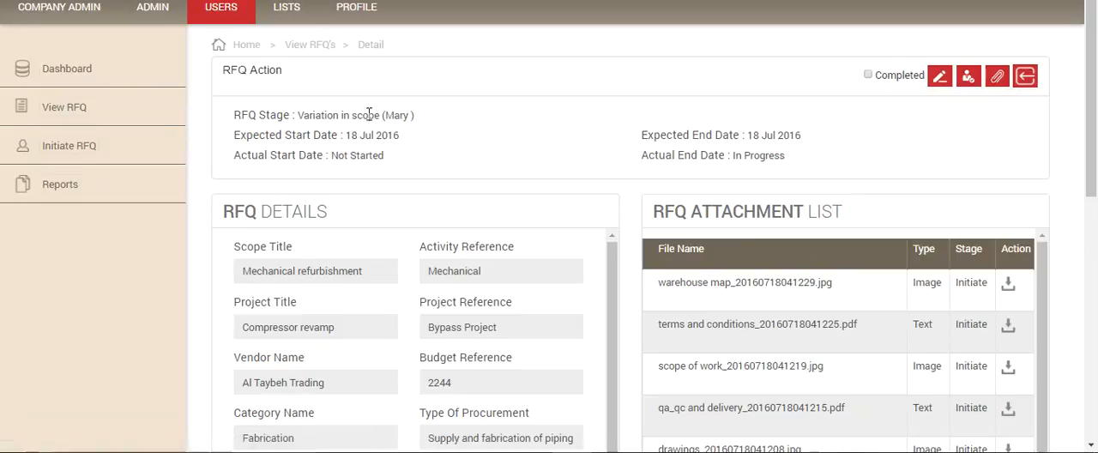
# Step: Save the remark "Not applicable" for the RFQ's Variation in scope stage in the responsible user's session
pyautogui.click(940, 79)
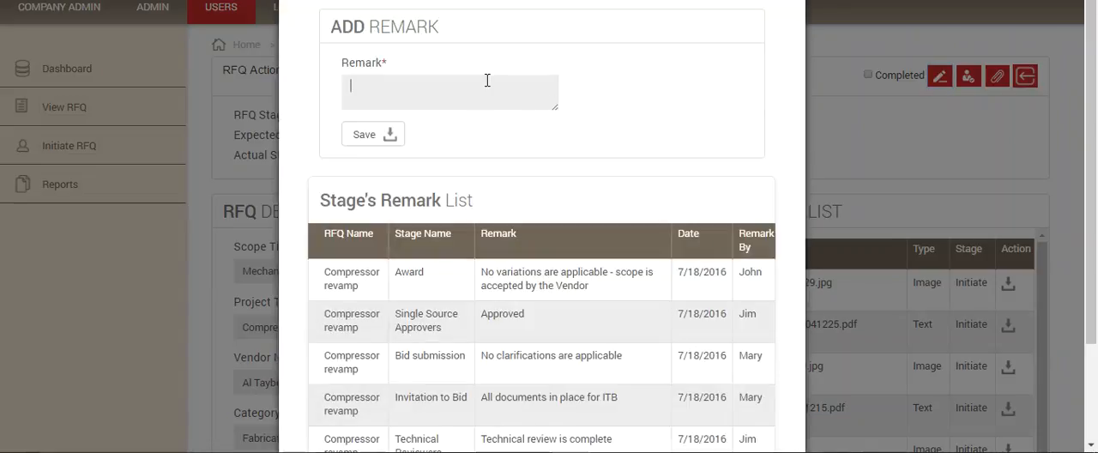
pyautogui.write('Not applicable')
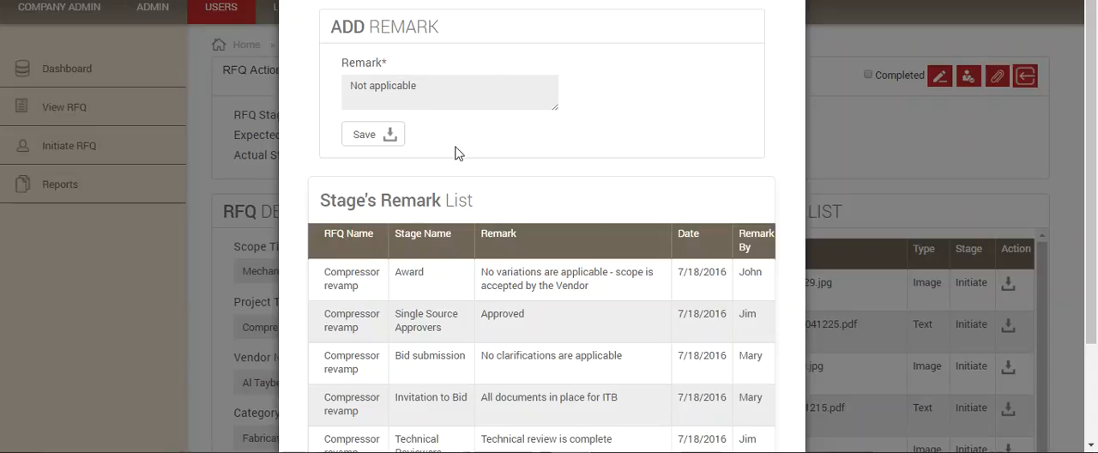
pyautogui.click(363, 134)
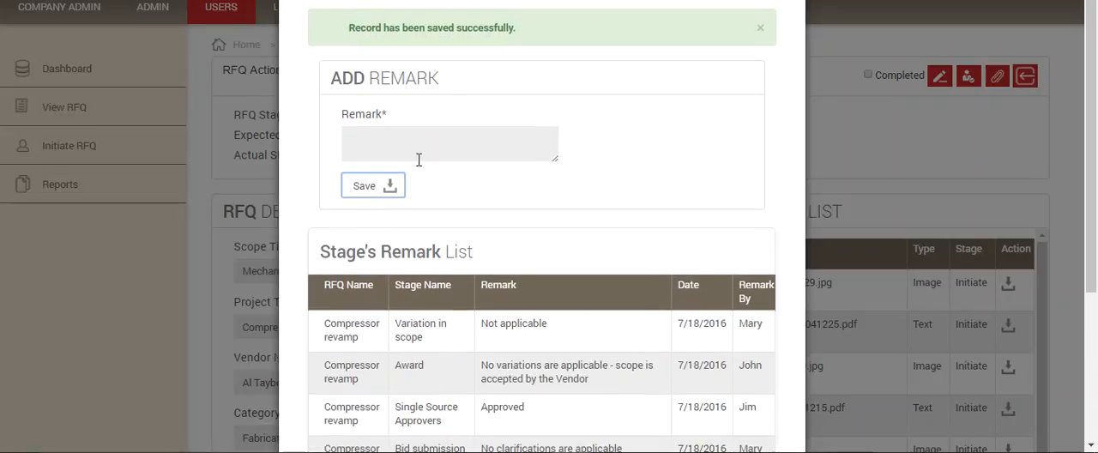
pyautogui.click(892, 154)
# Step: Mark the Variation in scope stage as completed and forward the RFQ to Close-Out
pyautogui.click(867, 75)
pyautogui.click(430, 37)
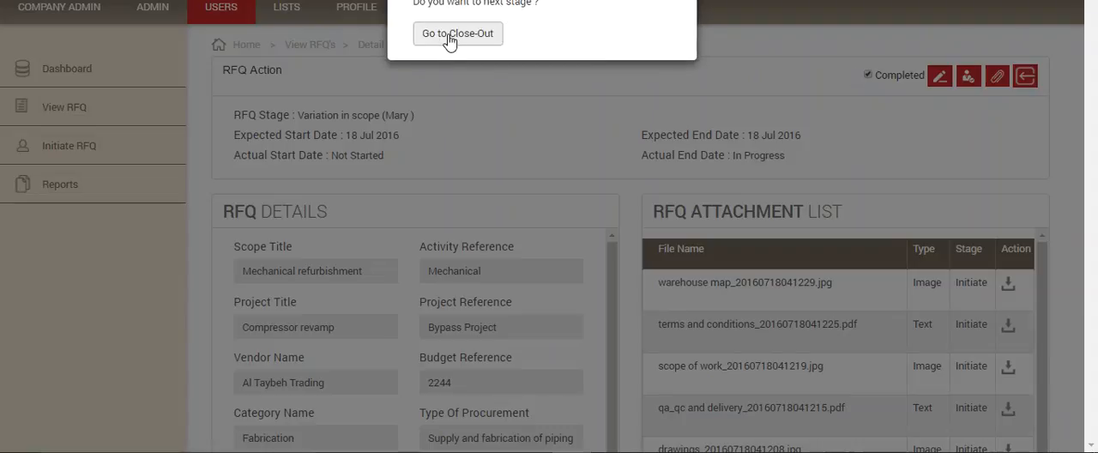
pyautogui.click(447, 35)
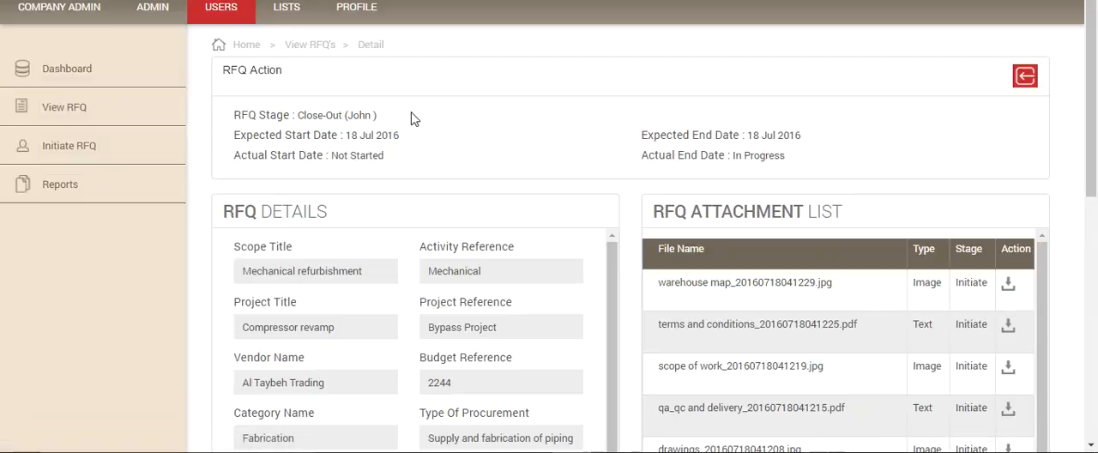
# Step: Review the RFQ's details, attachments, special instructions, terms and clarification list at the Close-Out stage
pyautogui.scroll(-1, 410, 119)
pyautogui.scroll(1, 411, 119)
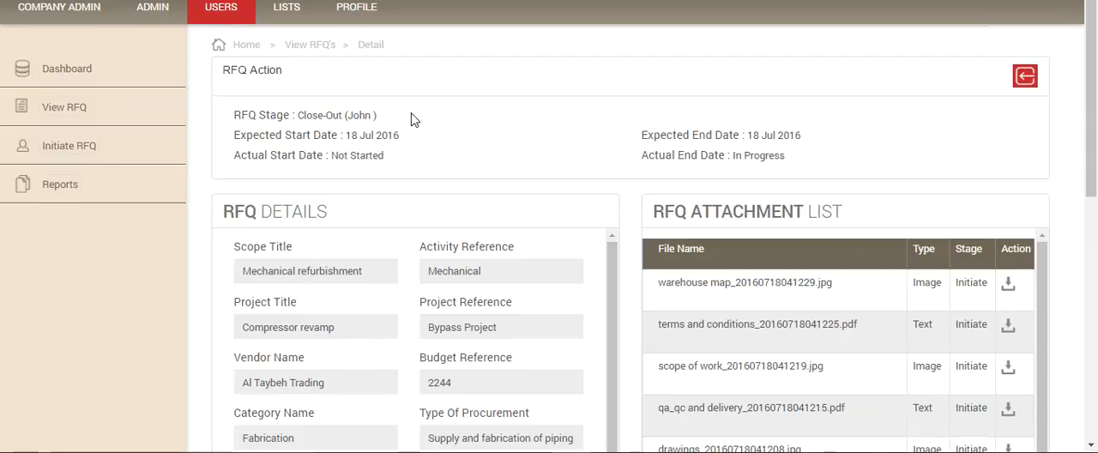
pyautogui.scroll(-3, 411, 118)
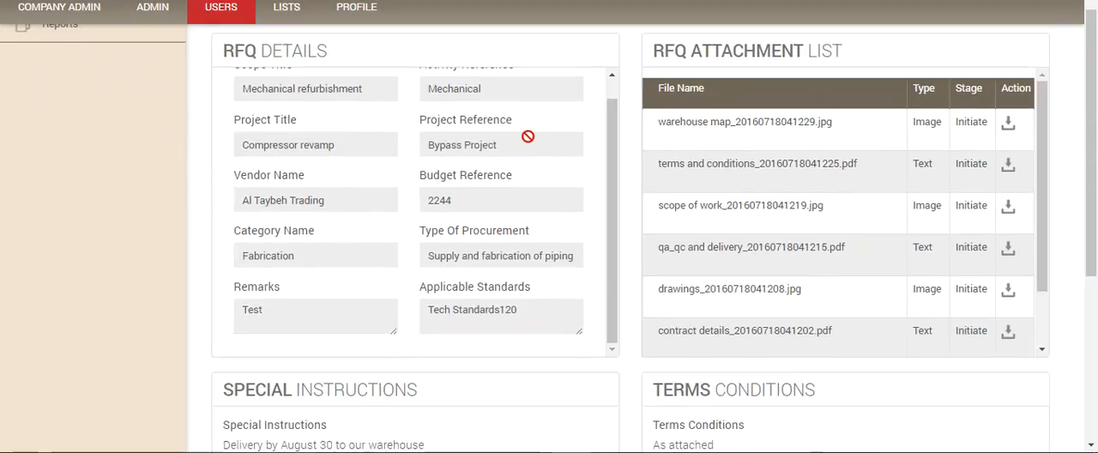
pyautogui.scroll(-3, 569, 164)
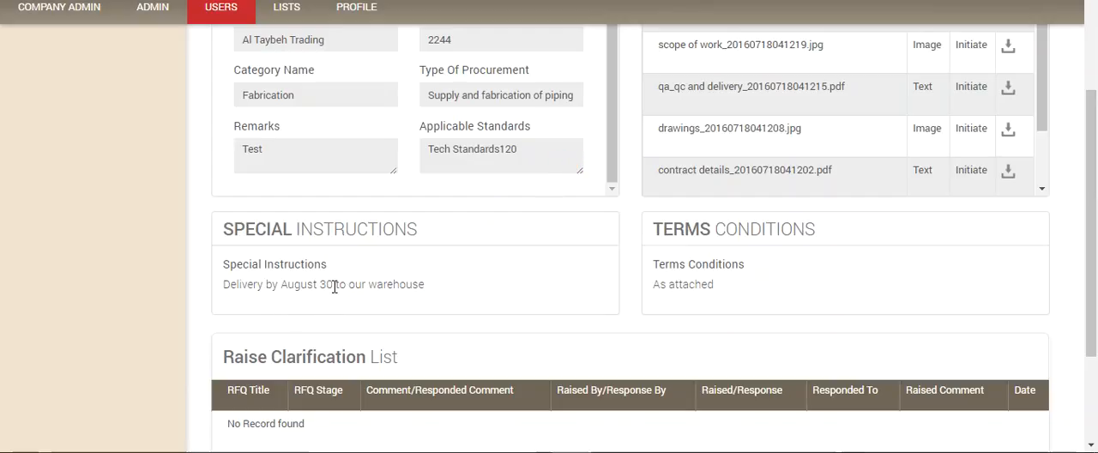
pyautogui.scroll(6, 446, 270)
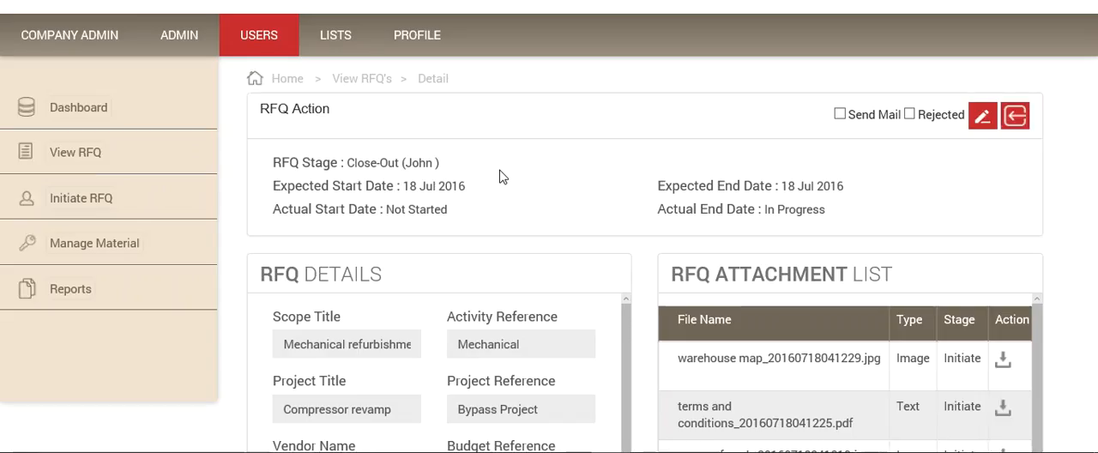
# Step: Save the remark "RFQ submission completed and verified" for the RFQ's Close-Out stage and close the remark dialog
pyautogui.click(982, 116)
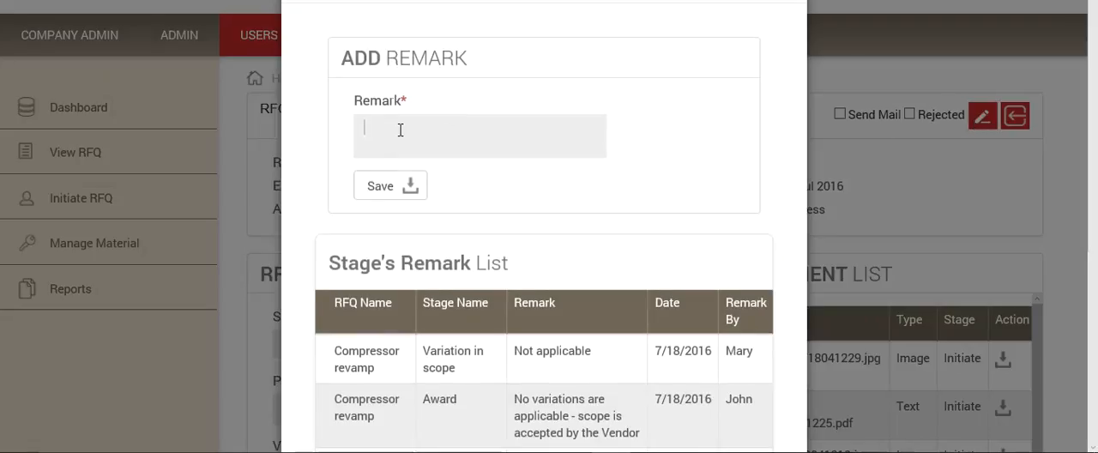
pyautogui.write('RFQ s')
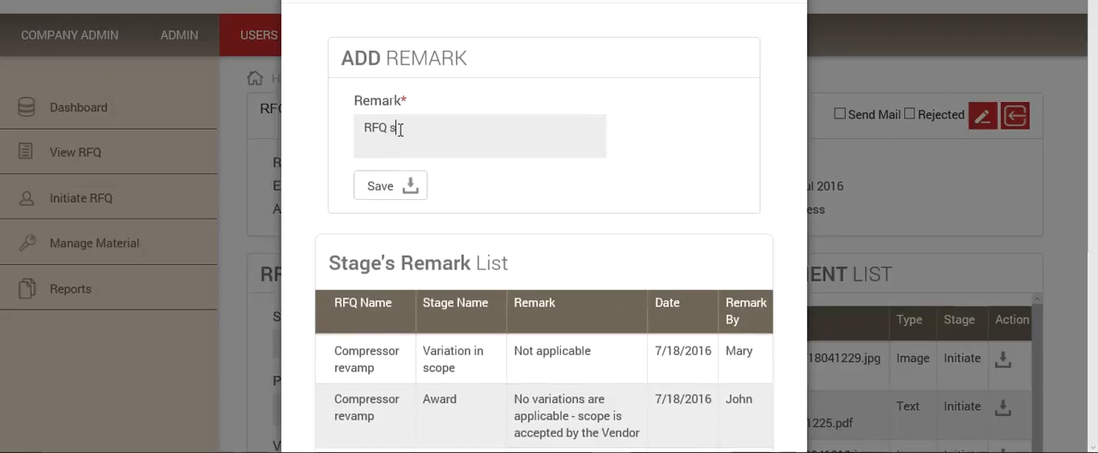
pyautogui.write('ubmissions')
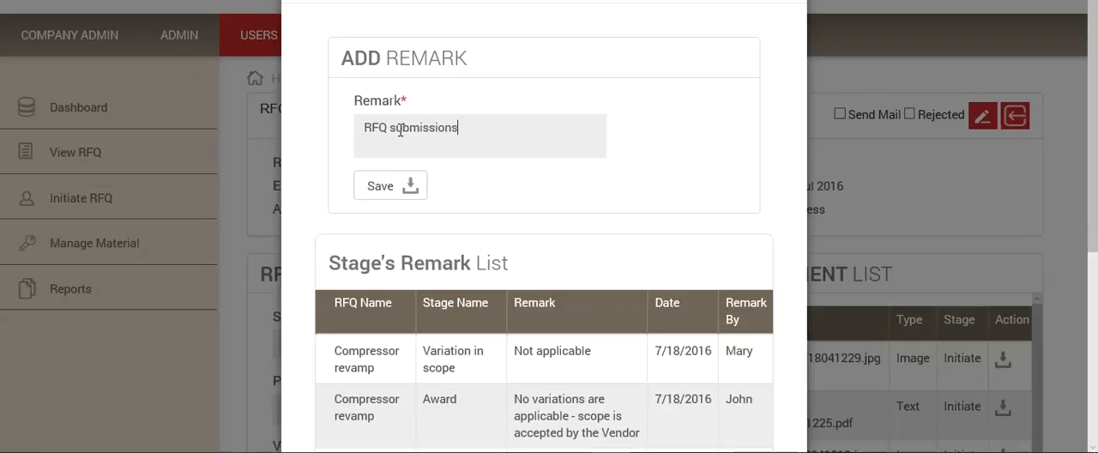
pyautogui.press('BackSpace')
pyautogui.write(' completed and verified')
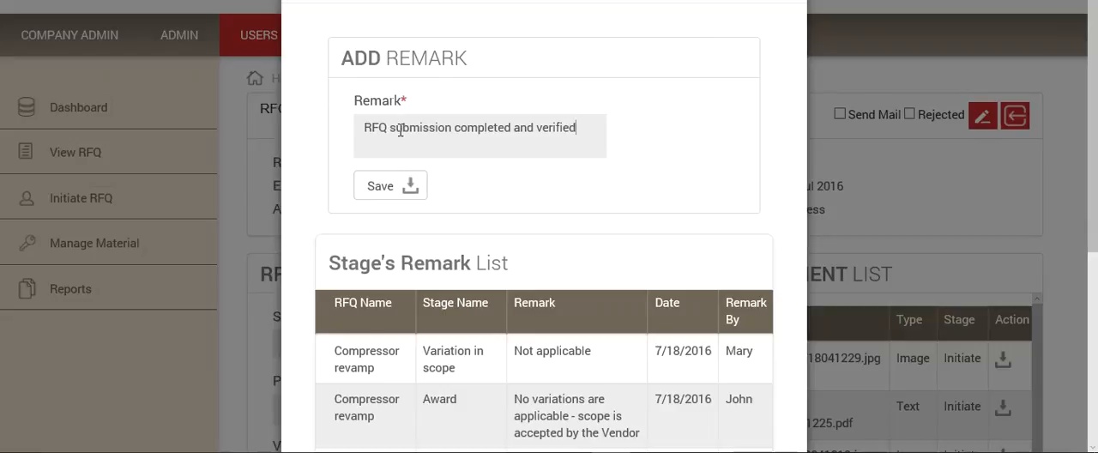
pyautogui.click(377, 187)
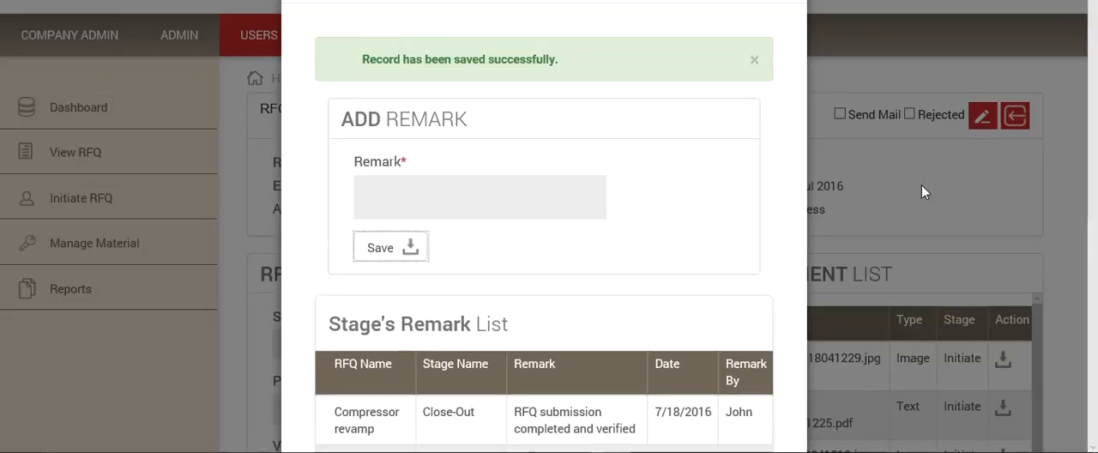
pyautogui.click(861, 67)
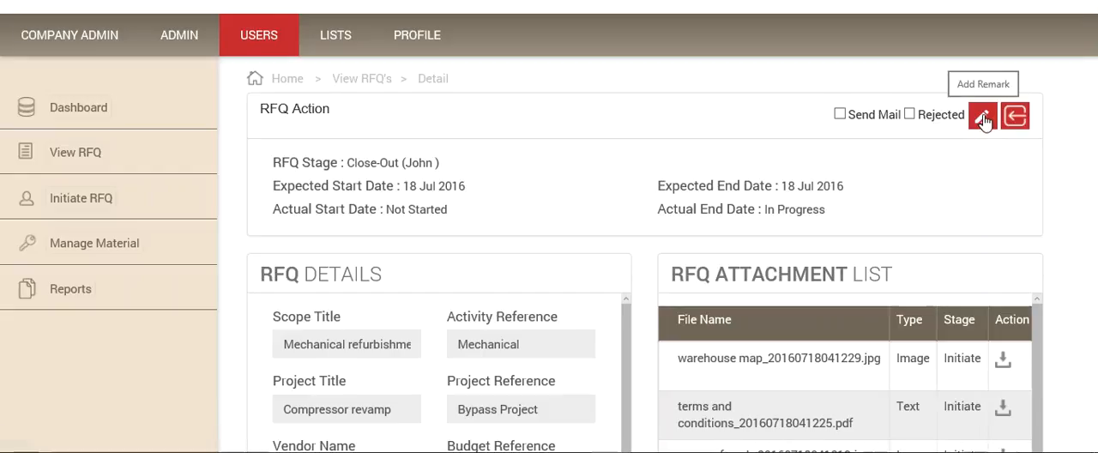
# Step: Send the close-out mail for the Mechanical refurbishment RFQ to the vendor and acknowledge the notification
pyautogui.scroll(-3, 907, 199)
pyautogui.scroll(-3, 908, 200)
pyautogui.scroll(1, 908, 202)
pyautogui.scroll(-1, 907, 202)
pyautogui.scroll(10, 908, 202)
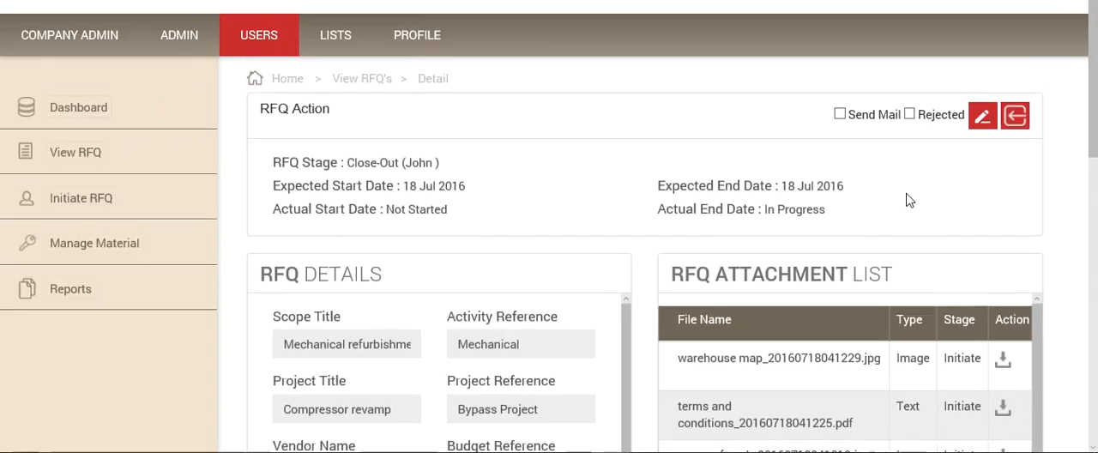
pyautogui.click(840, 114)
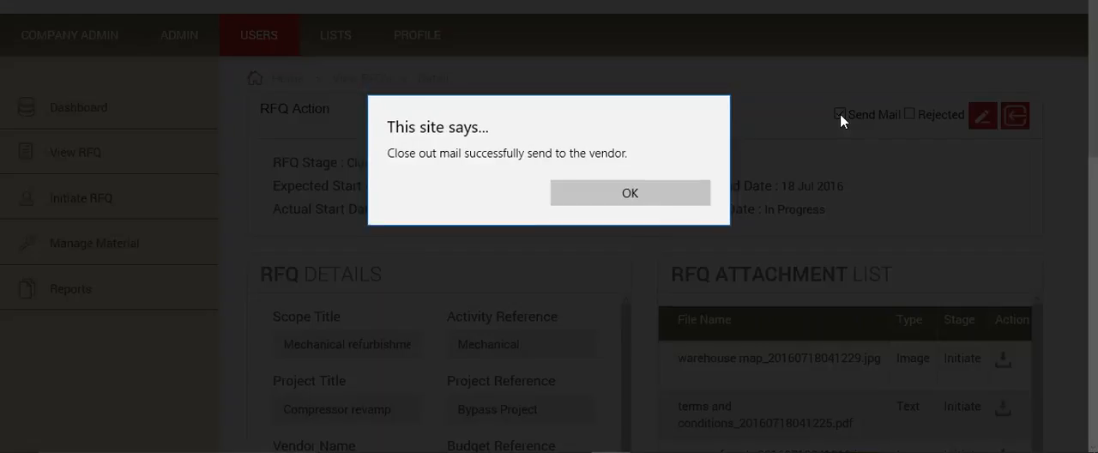
pyautogui.click(615, 192)
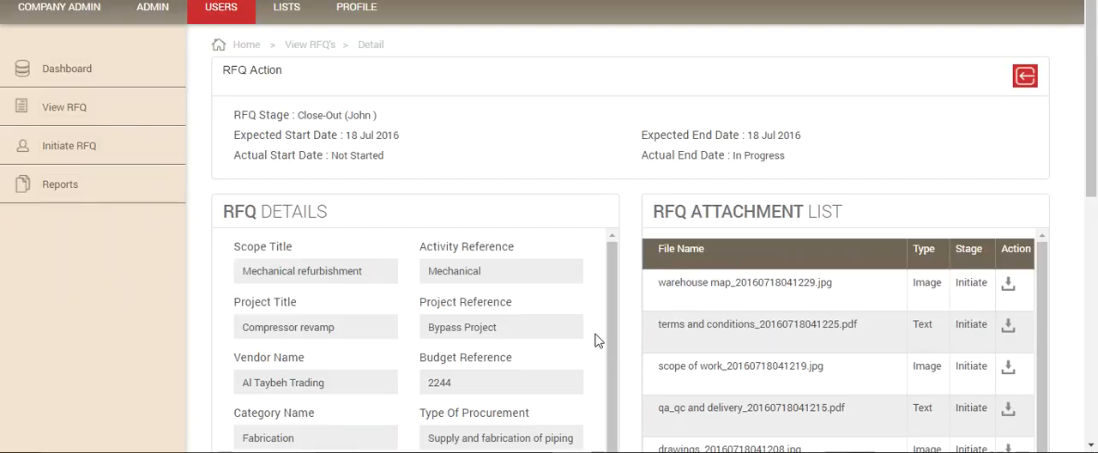
# Step: Check the Close-Out stage dates in the Mechanical refurbishment RFQ's details in the initiating user's session, and return to the RFQ list
pyautogui.click(149, 107)
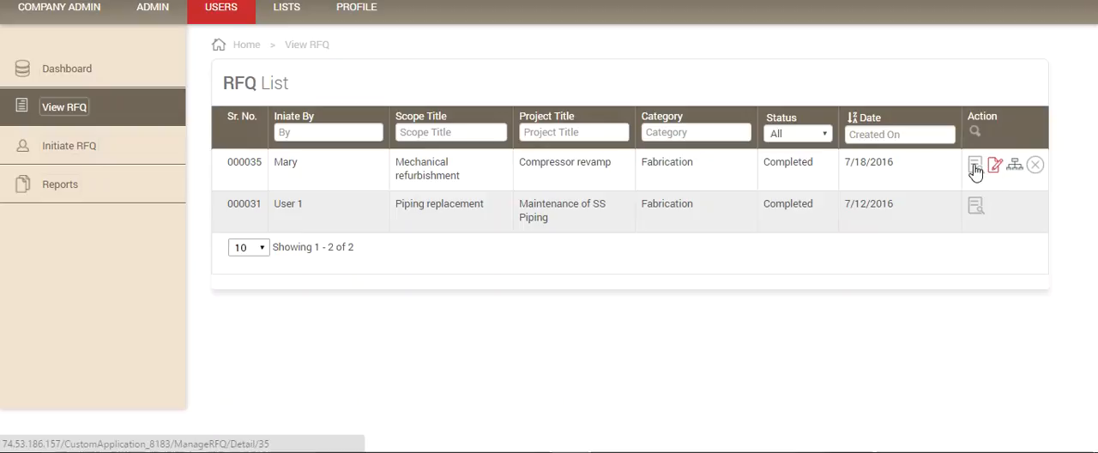
pyautogui.click(976, 166)
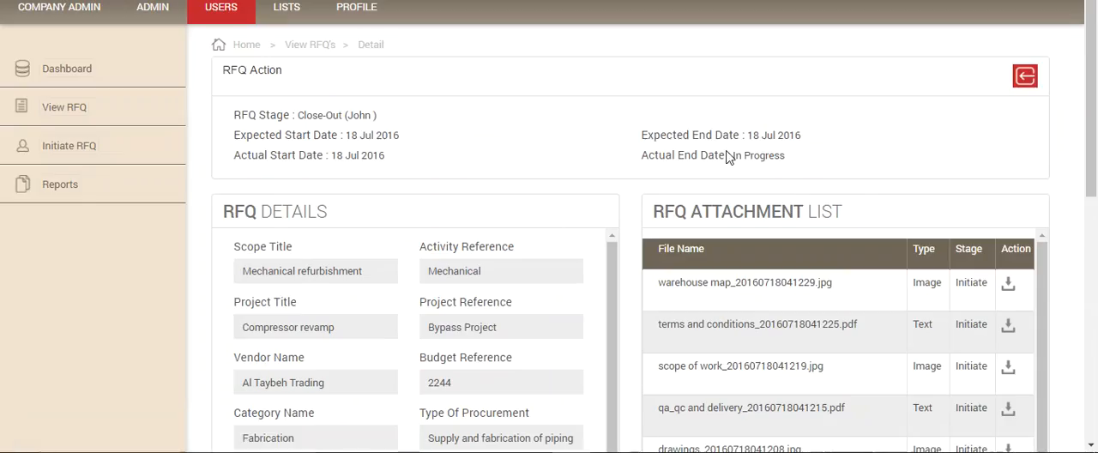
pyautogui.click(1025, 76)
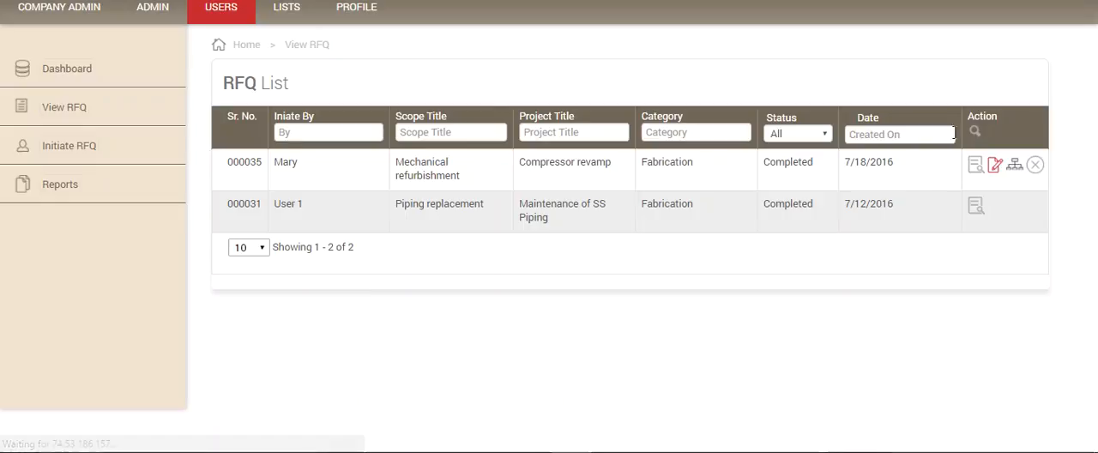
# Step: Examine the stages, assigned users and dates in the Mechanical refurbishment RFQ's workflow, and leave it without saving
pyautogui.click(1015, 164)
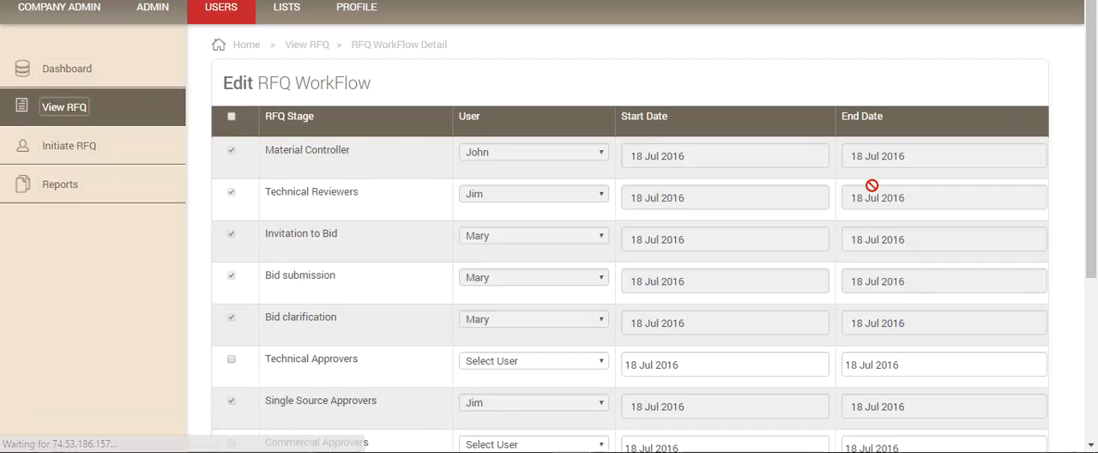
pyautogui.scroll(-2, 871, 186)
pyautogui.scroll(2, 755, 188)
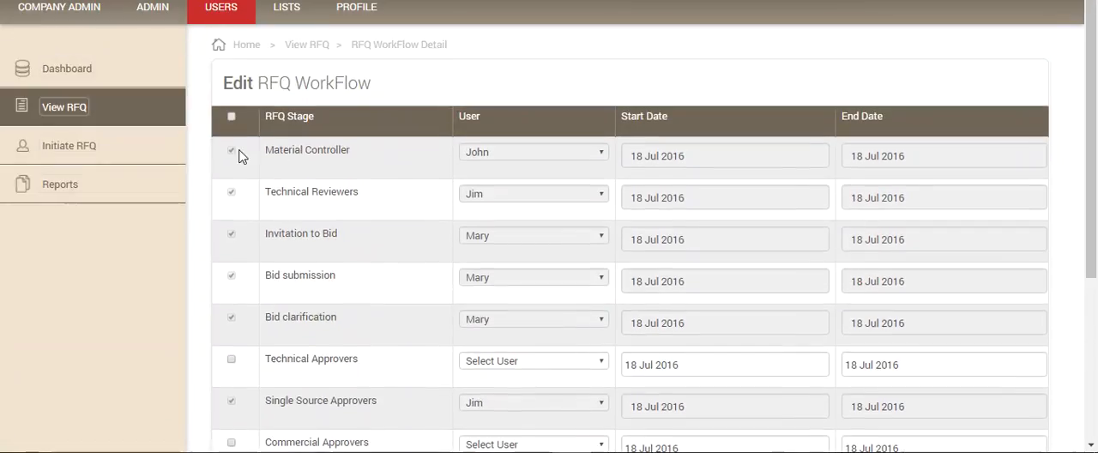
pyautogui.scroll(-3, 255, 208)
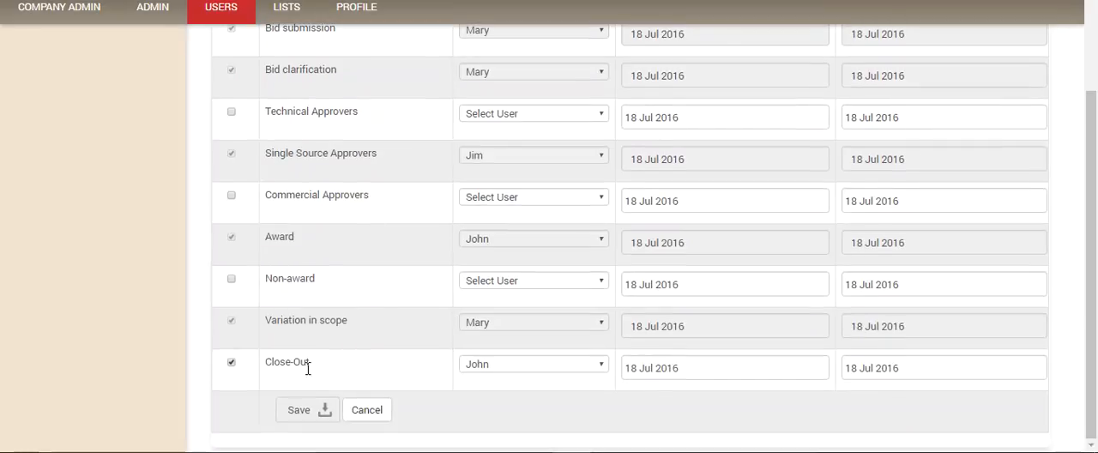
pyautogui.click(367, 411)
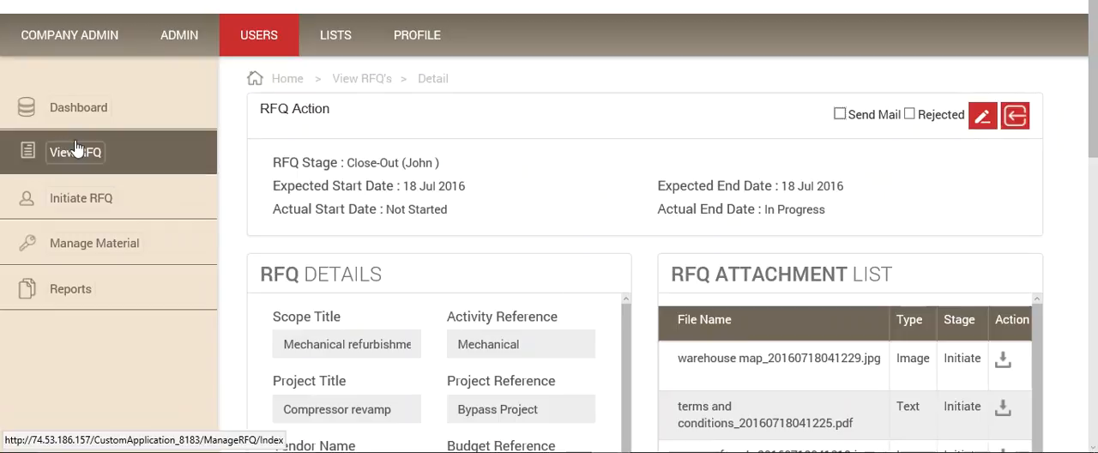
# Step: Open the page for initiating a new RFQ in the Close-Out user's session
pyautogui.click(74, 200)
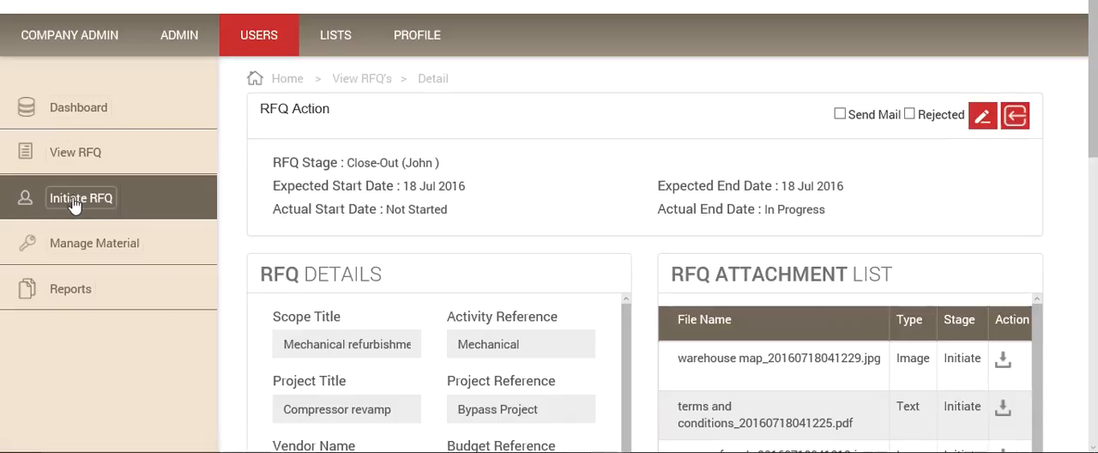